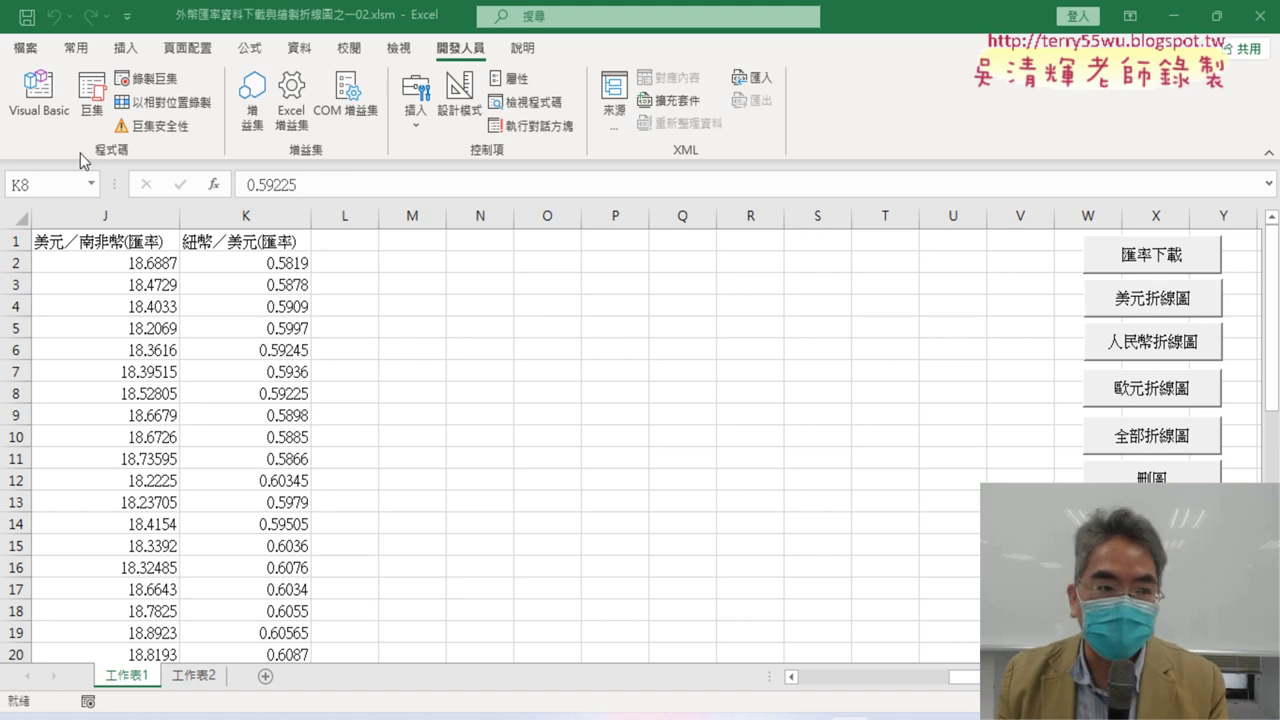
Open the VBA Editor beside the J and K data columns and show Module2's code.
click(40, 100)
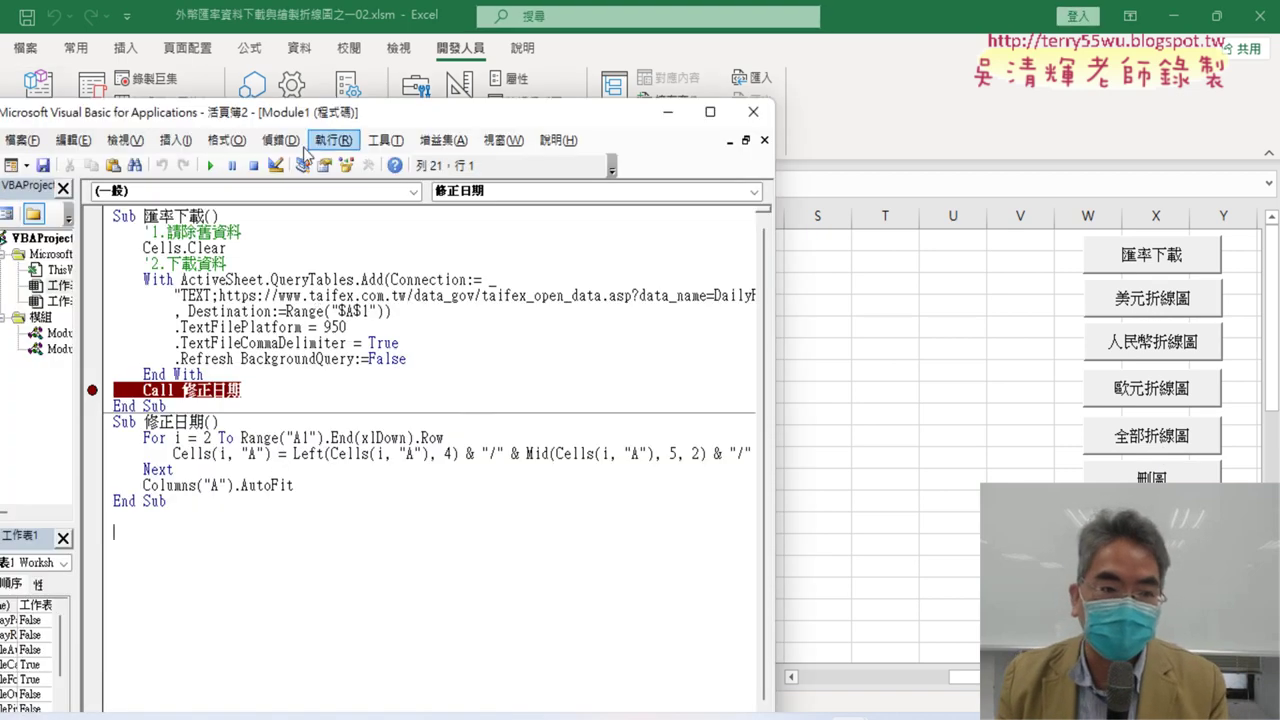
drag(340, 112, 678, 51)
double_click(397, 288)
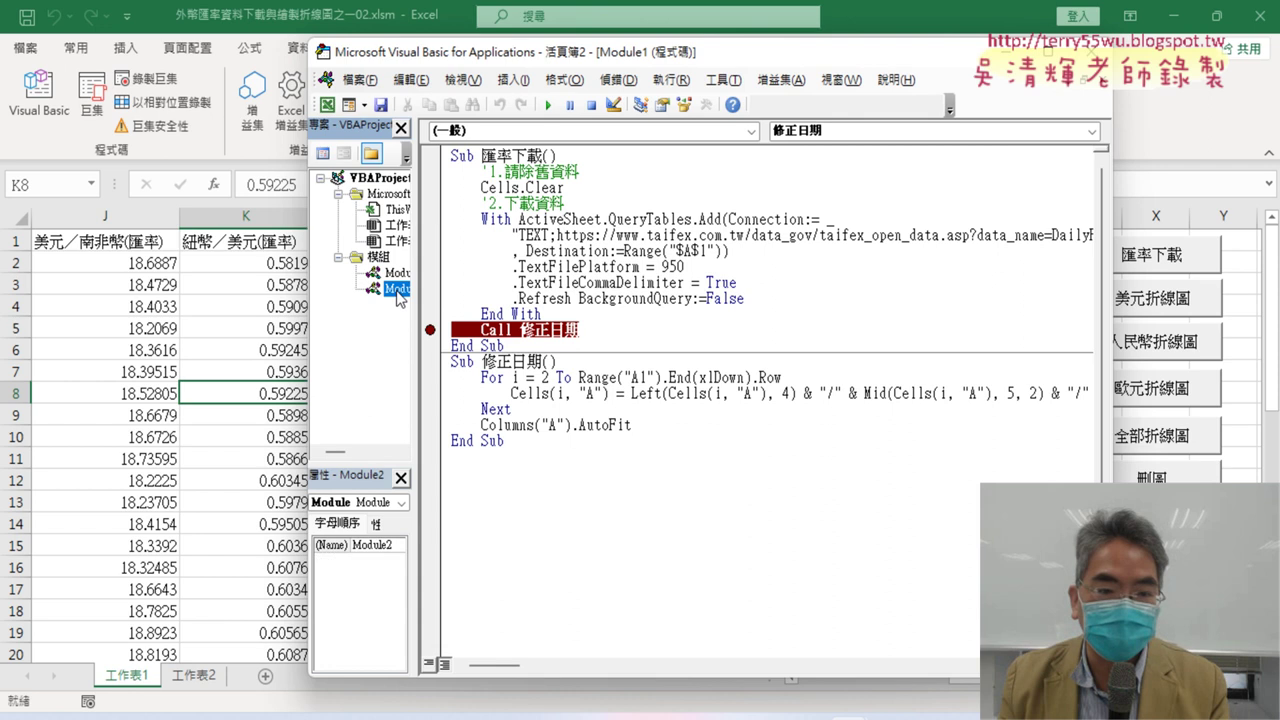
click(555, 252)
Review the macros 美元折線圖, 美元折線圖2 and 人民幣折線圖2, noting its R1 chart position.
drag(497, 156, 556, 156)
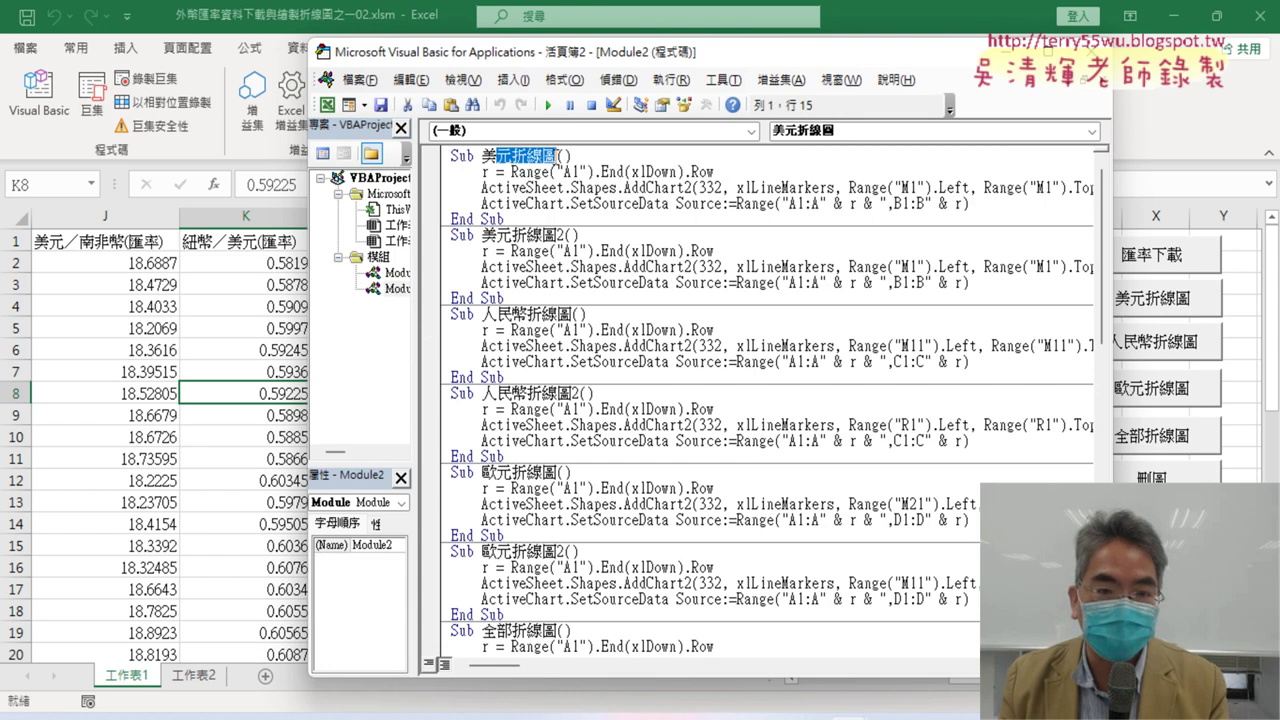
drag(563, 235, 556, 235)
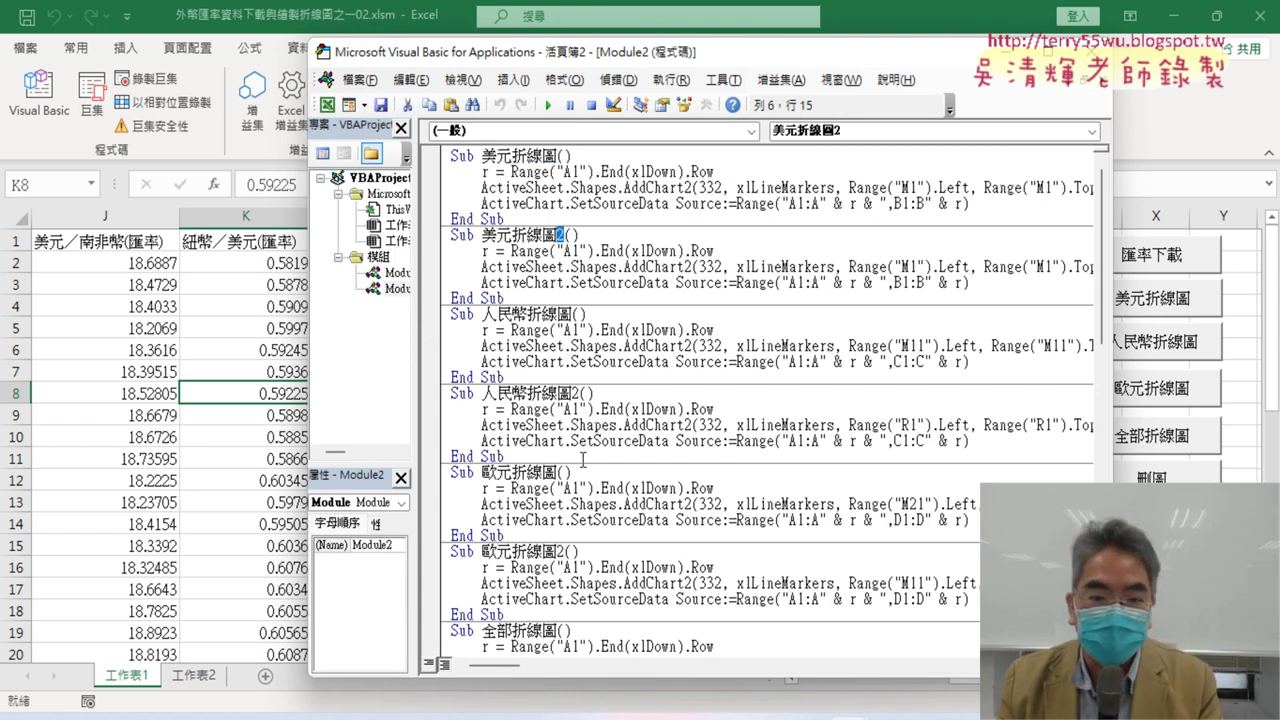
drag(527, 393, 541, 393)
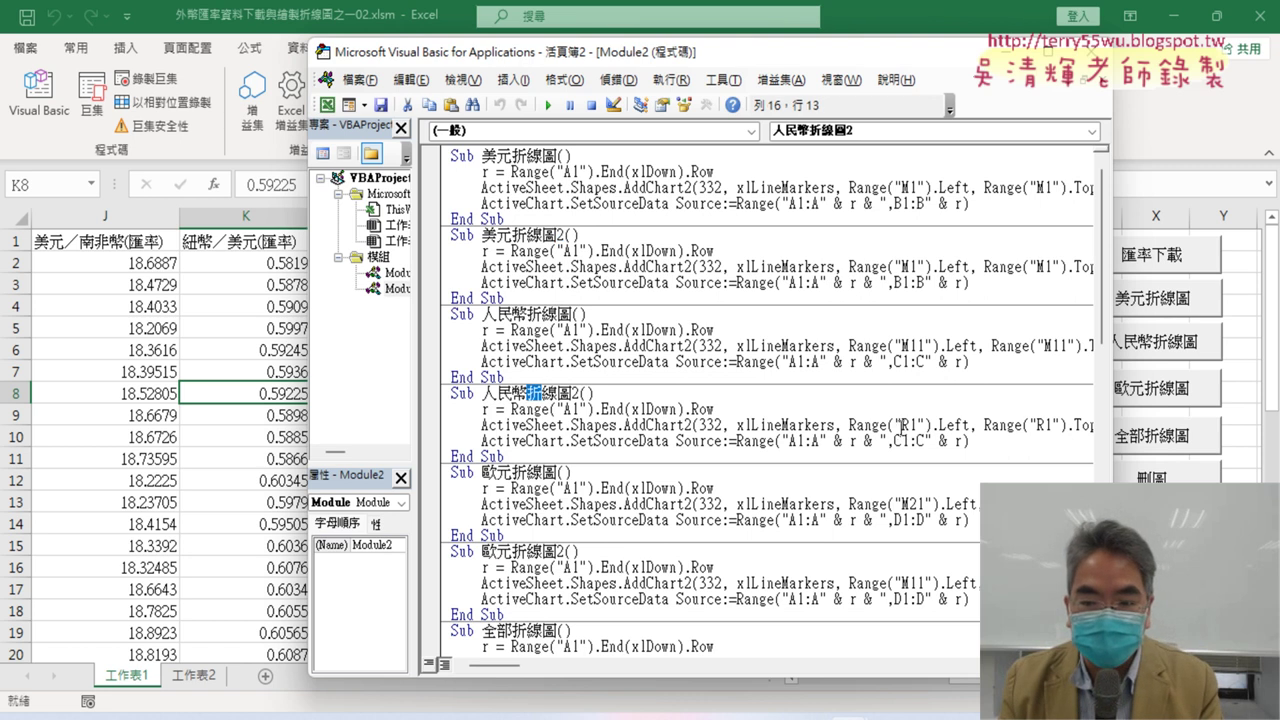
drag(899, 425, 907, 425)
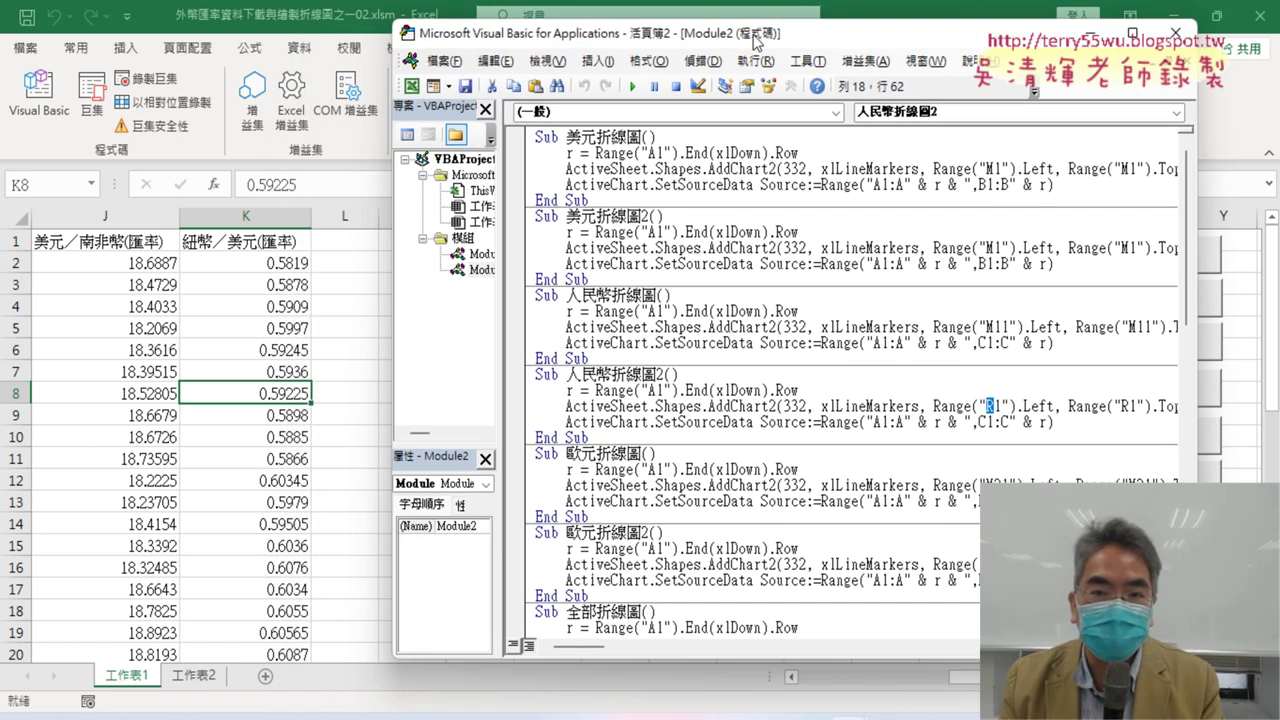
Copy the whole 全部折線圖 macro and paste a duplicate after its End Sub.
drag(665, 58, 900, 44)
scroll(755, 458, down, 5)
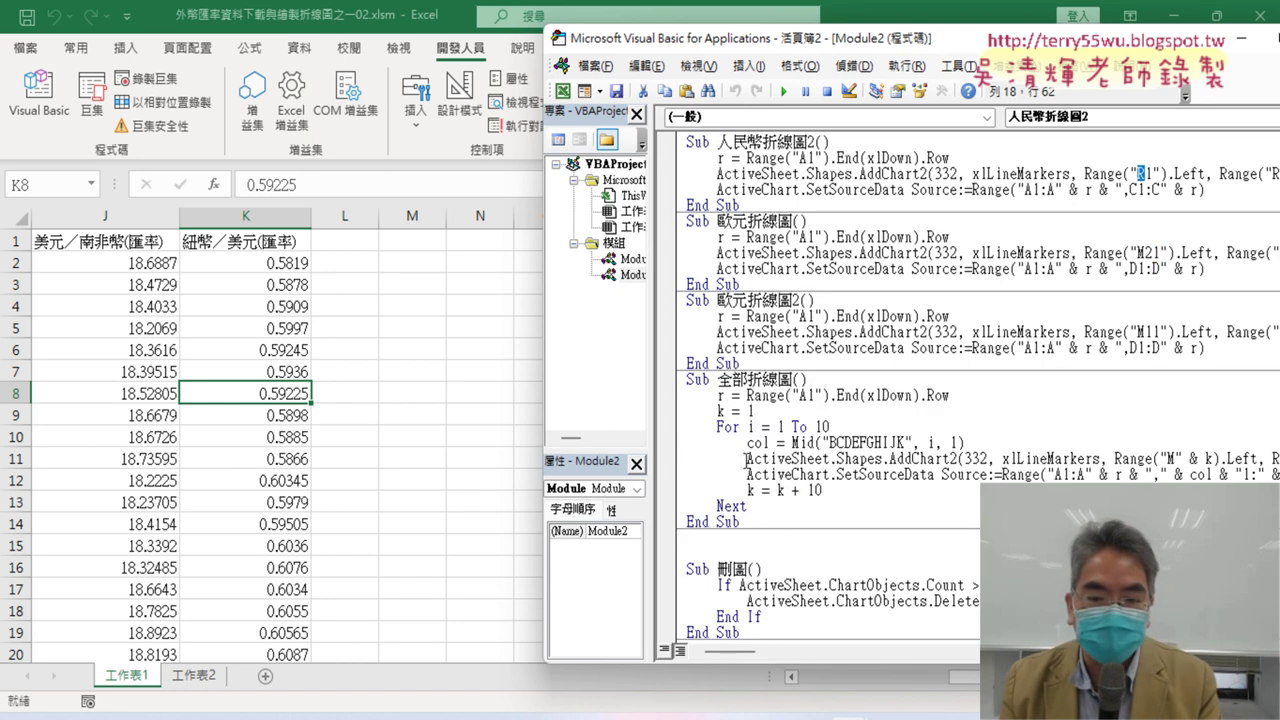
drag(768, 525, 679, 373)
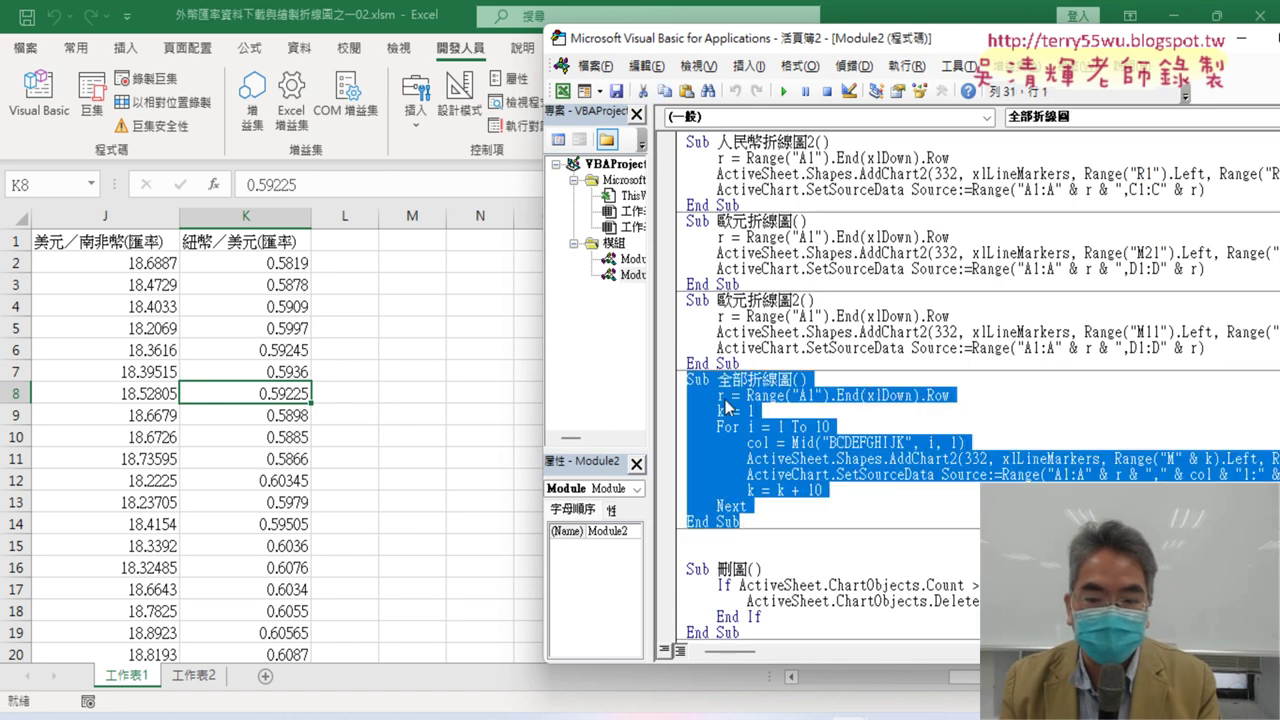
right_click(727, 406)
click(827, 103)
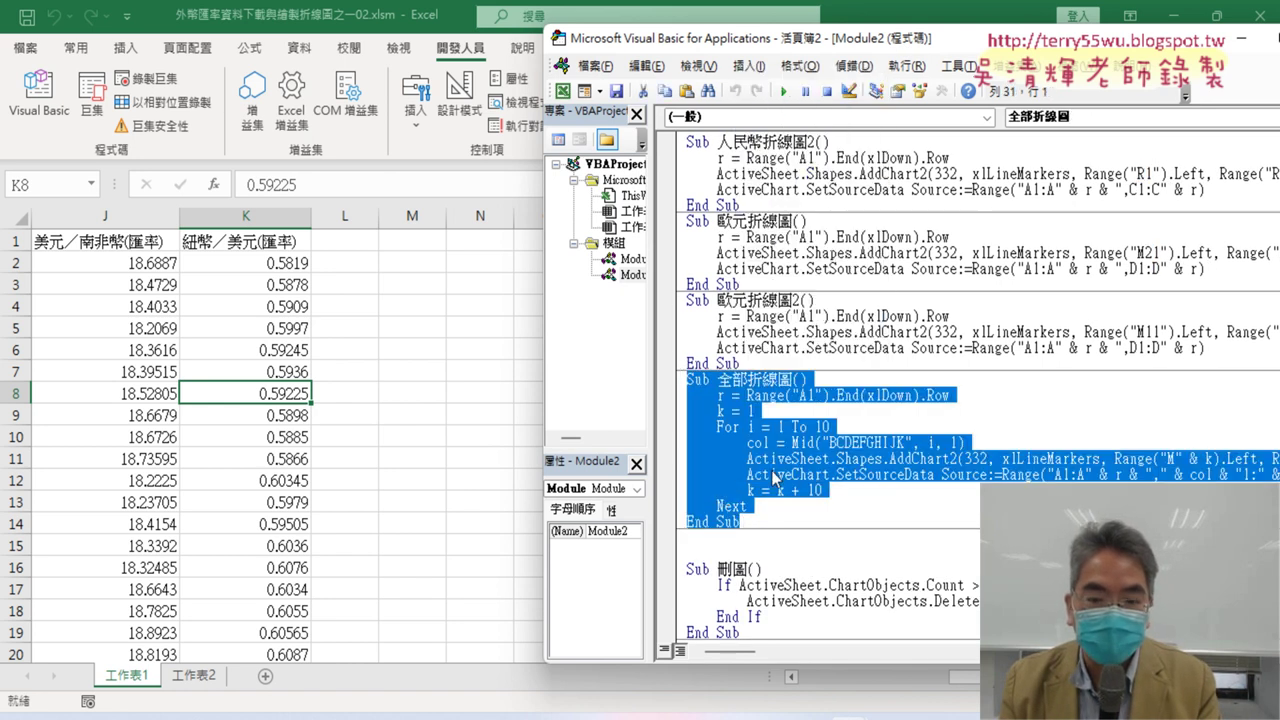
click(714, 541)
key(ctrl+v)
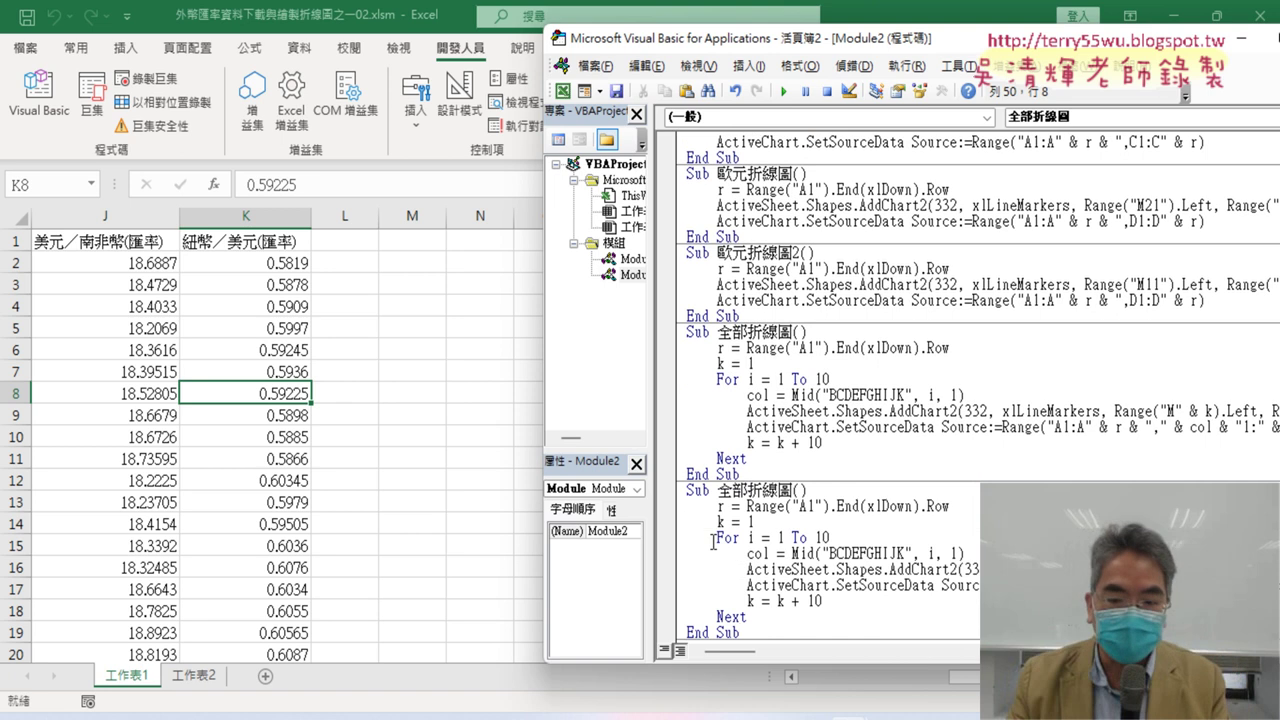
Widen the editor and change the copy's chart width from Range("M1").Width * 10 to * 5.
scroll(714, 541, down, 4)
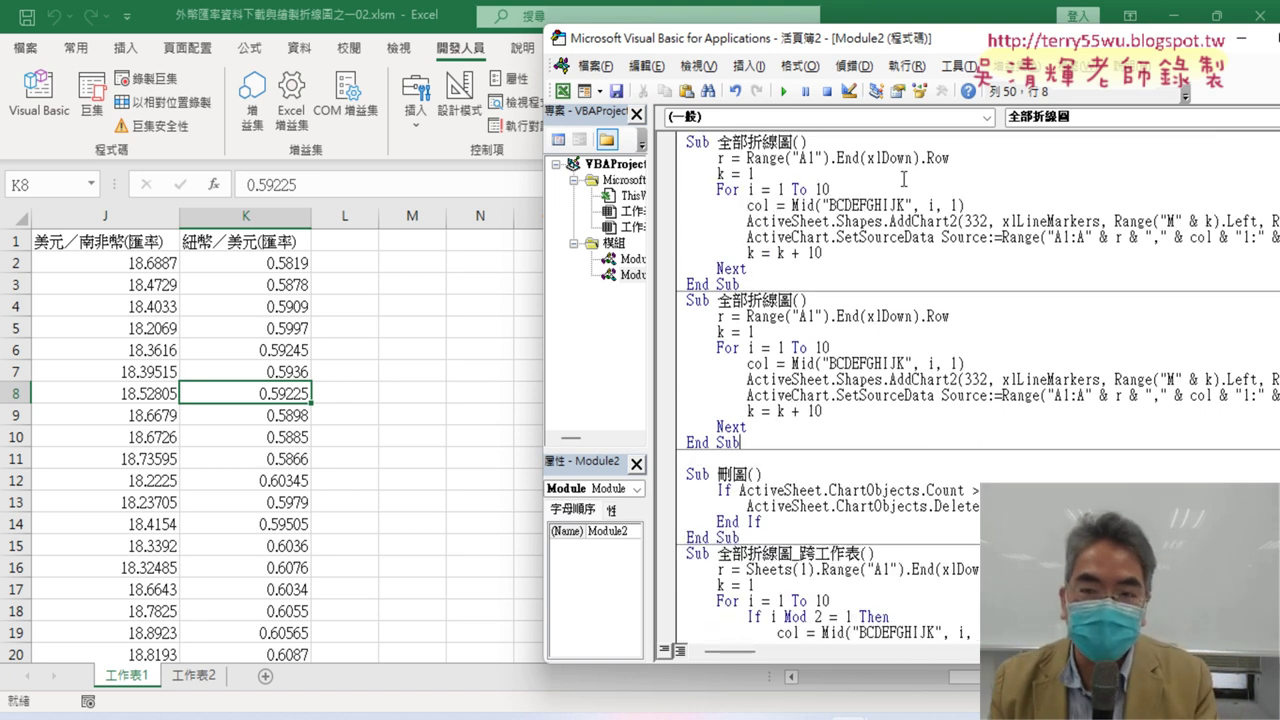
drag(905, 38, 635, 38)
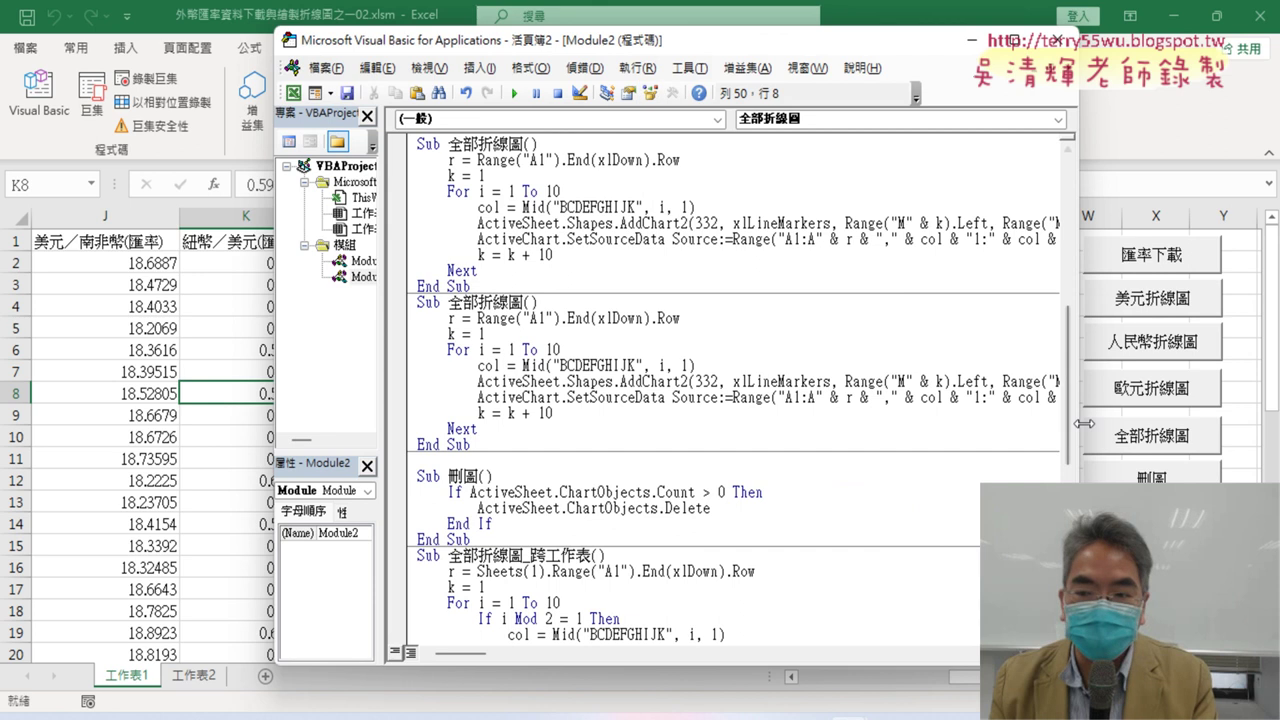
drag(1084, 423, 1242, 425)
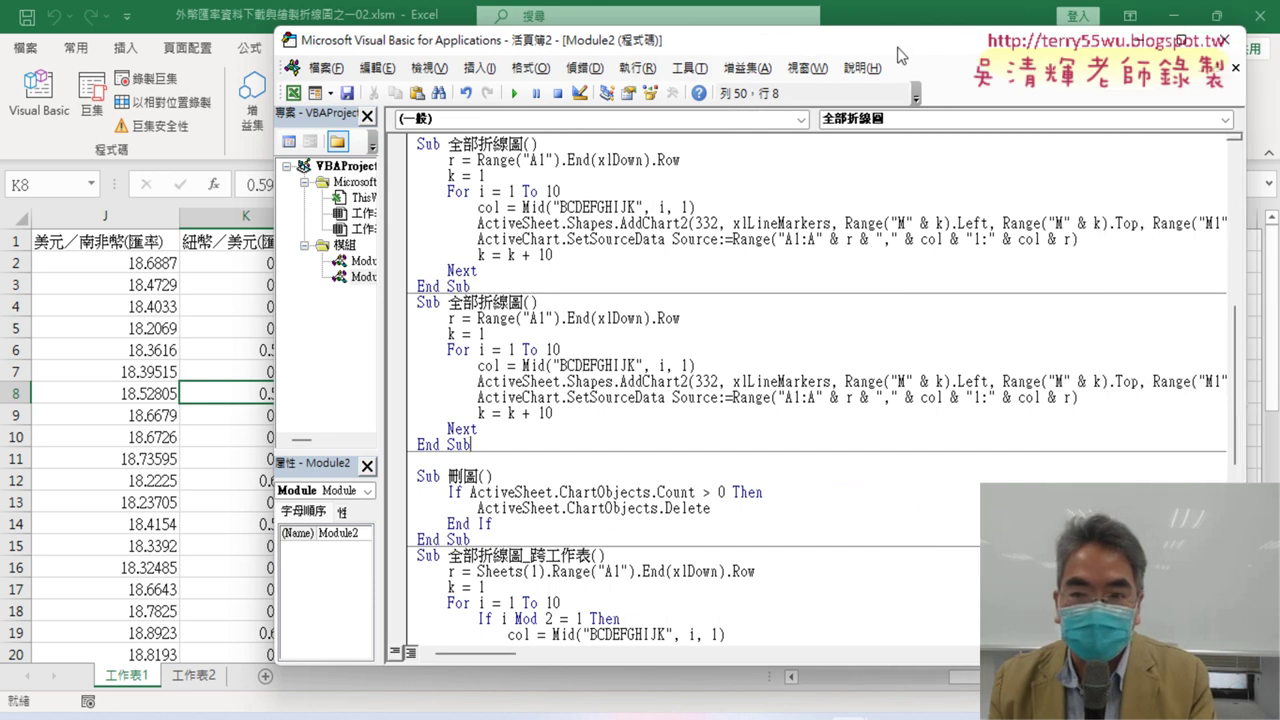
drag(897, 52, 701, 52)
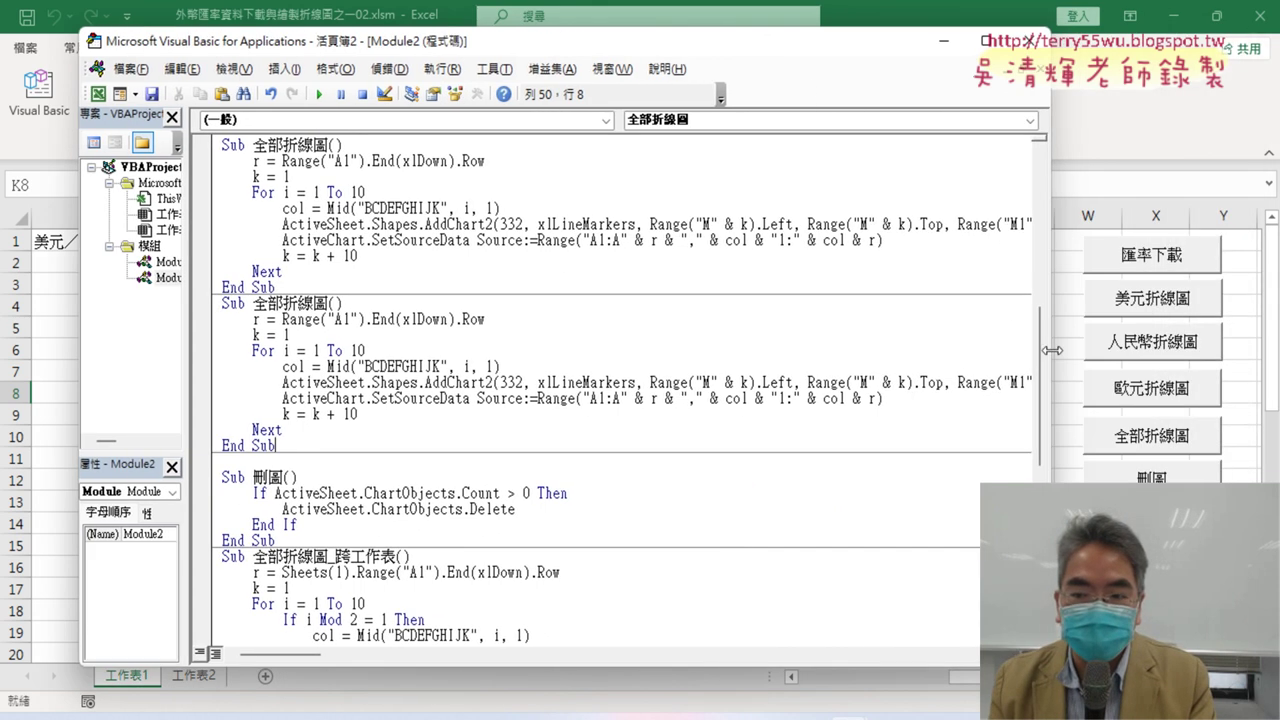
drag(1052, 350, 1193, 352)
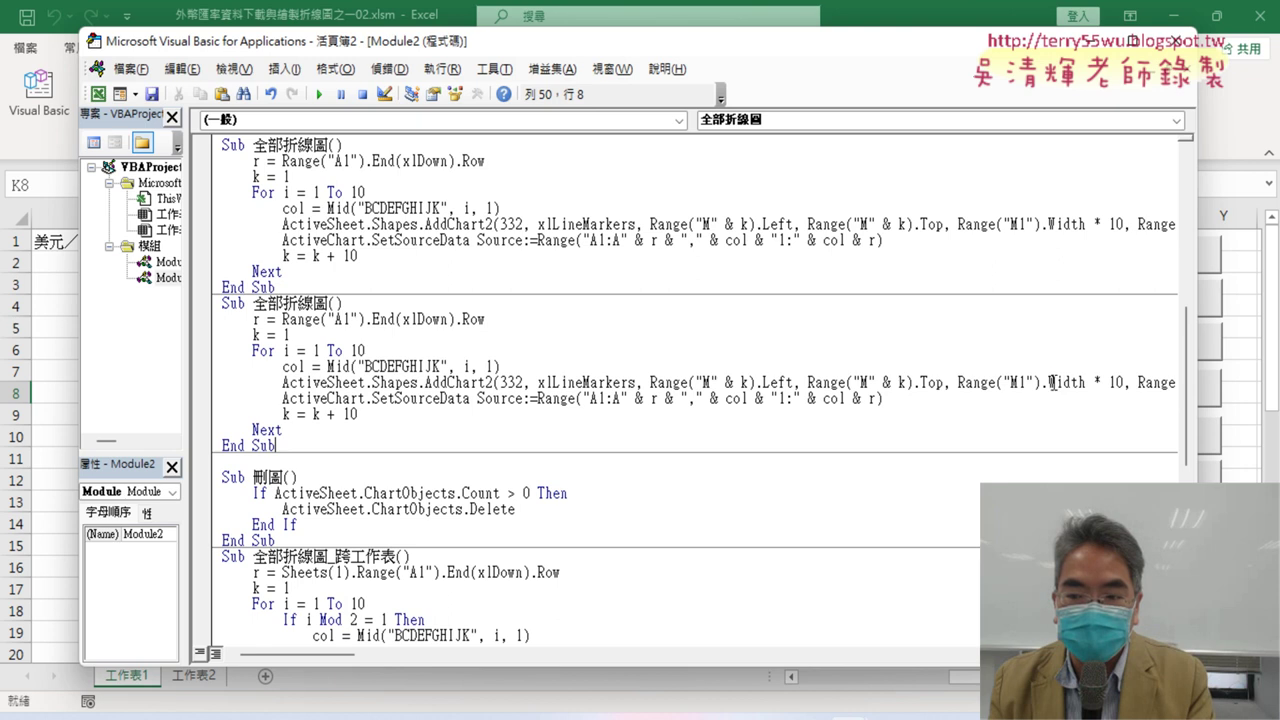
drag(1049, 383, 1103, 382)
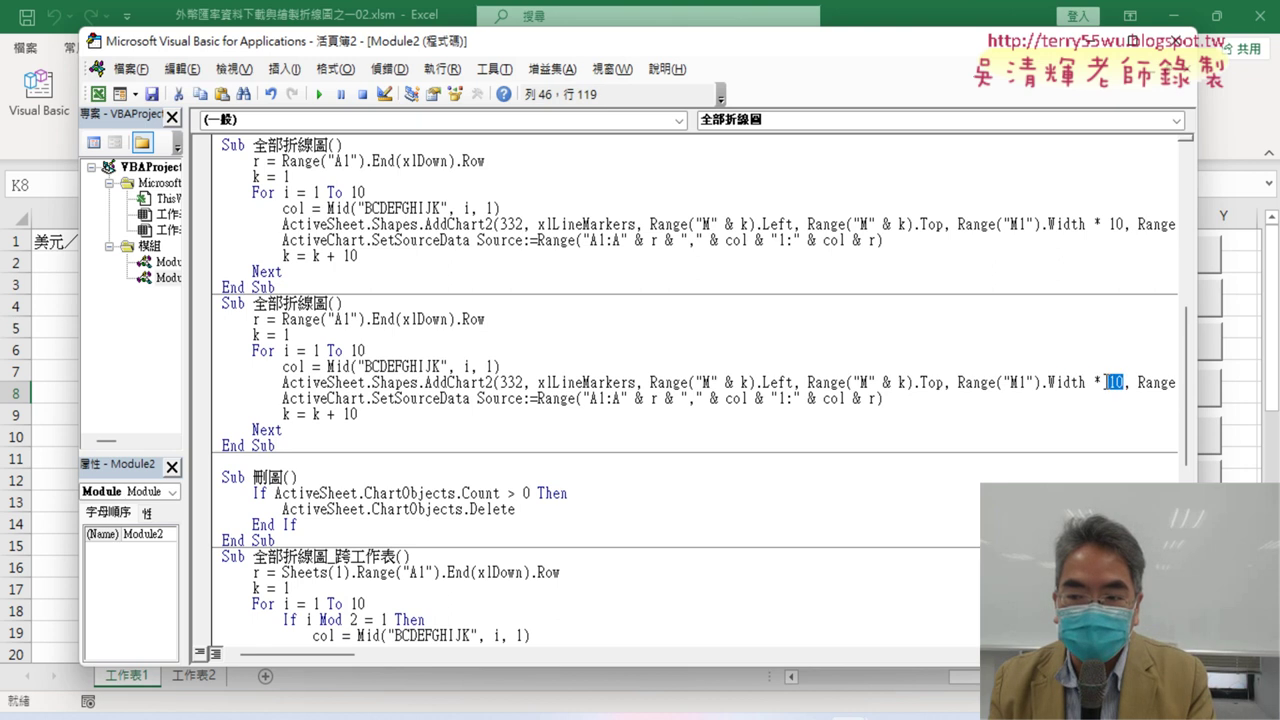
text(5)
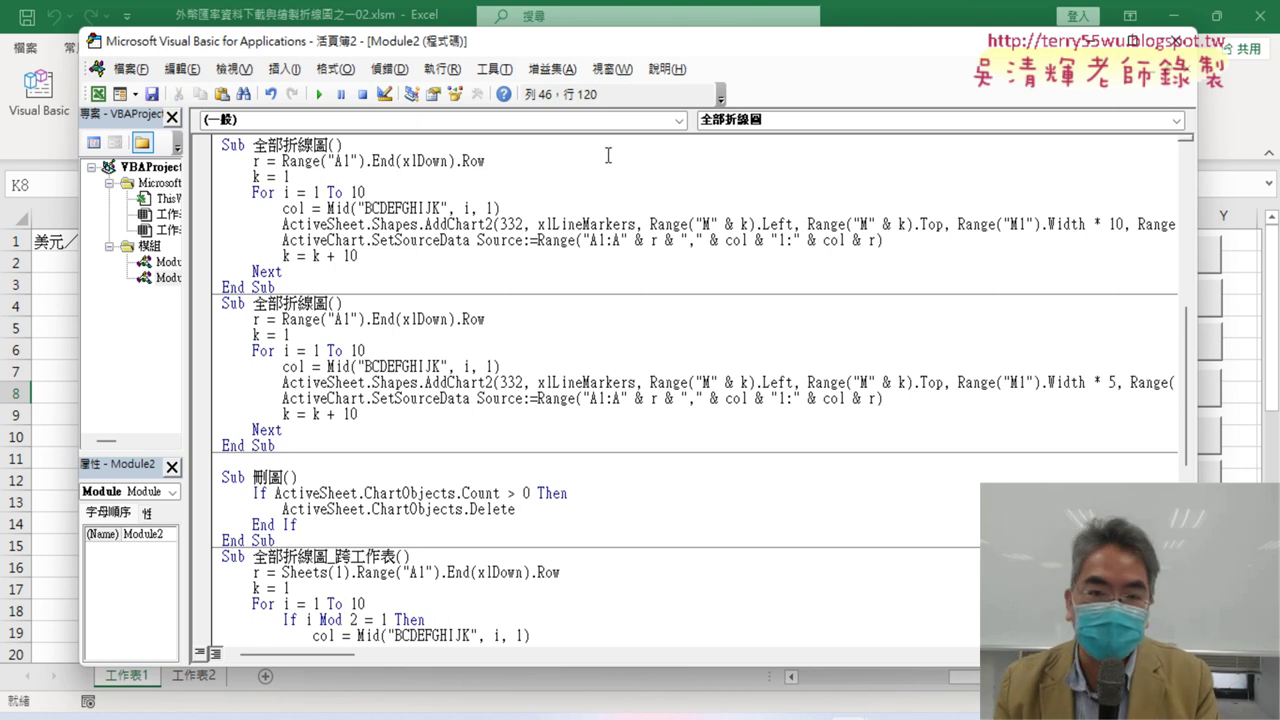
drag(631, 47, 1078, 59)
Try running the copied macro and dismiss the Ambiguous name error.
click(766, 395)
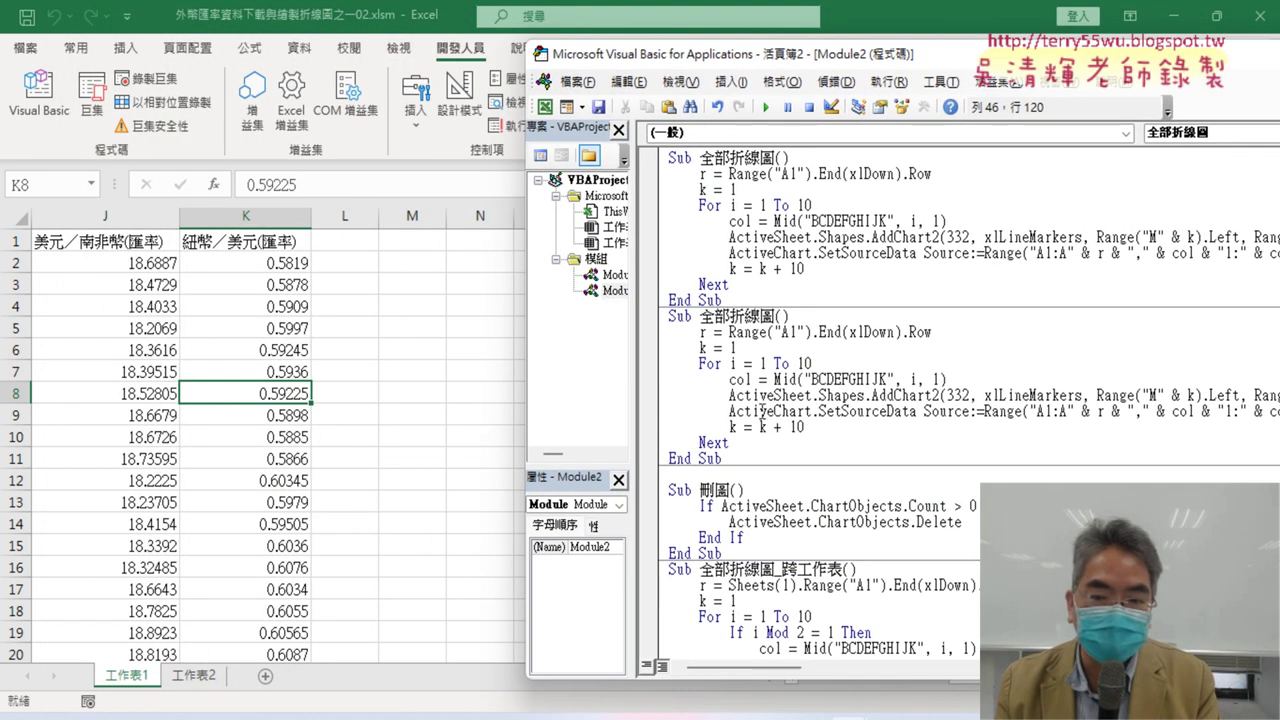
click(766, 107)
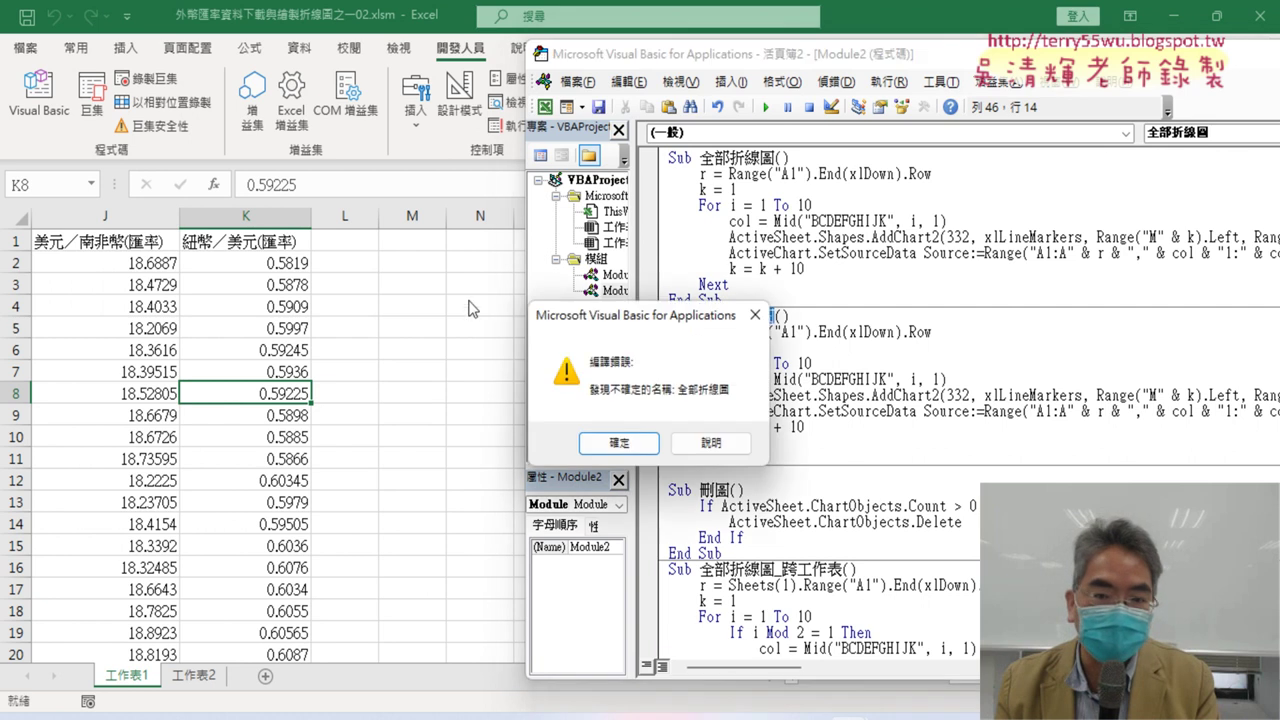
click(617, 440)
Rename the duplicate macro to 全部折線圖2 and run it.
click(785, 316)
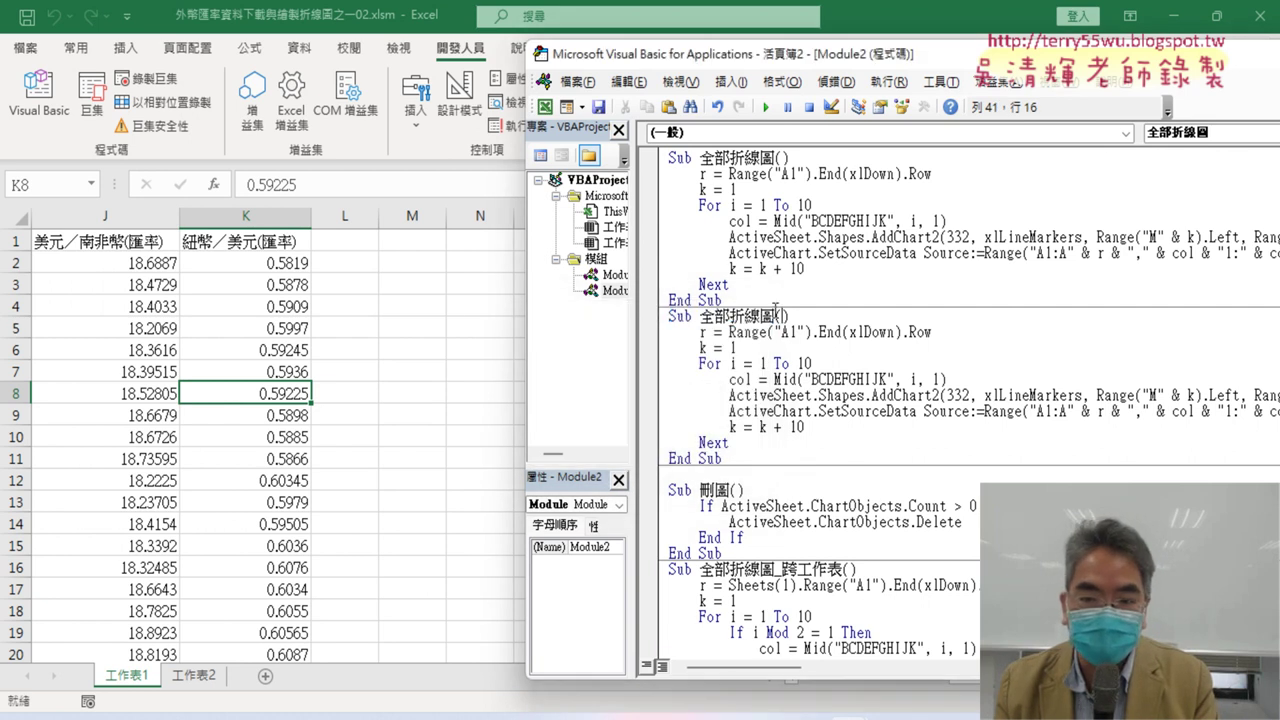
text(2)
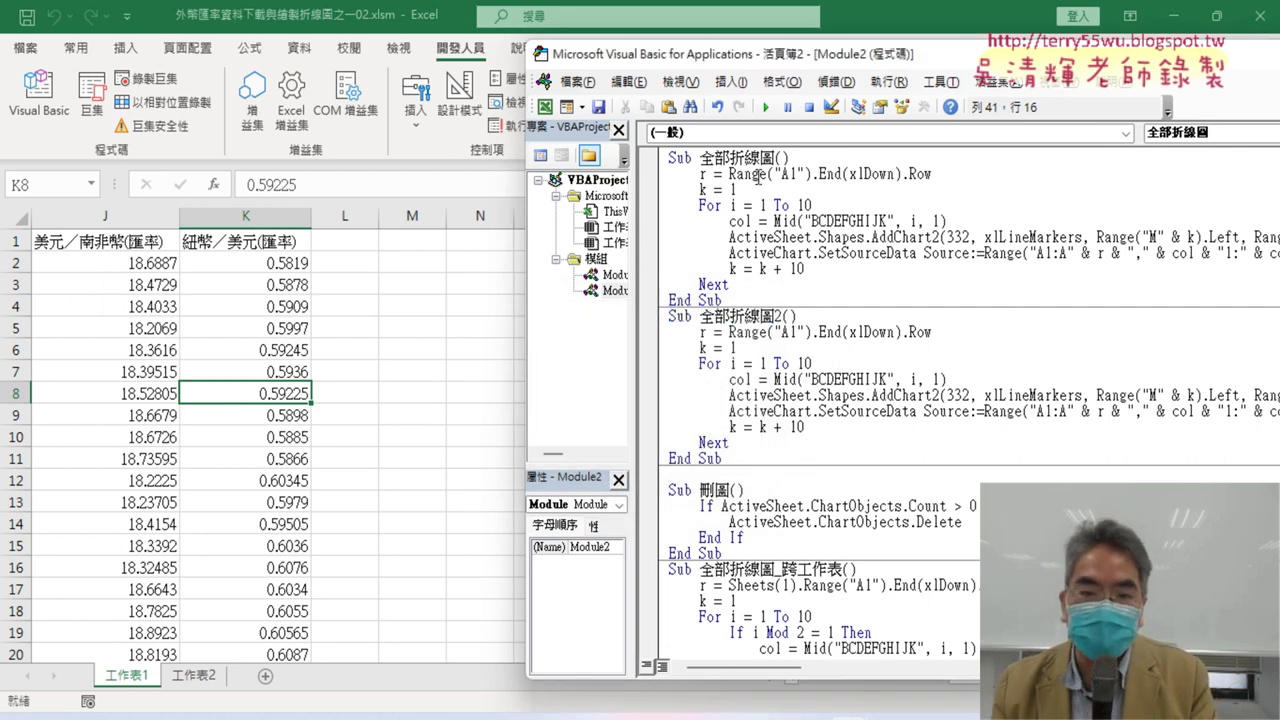
click(772, 340)
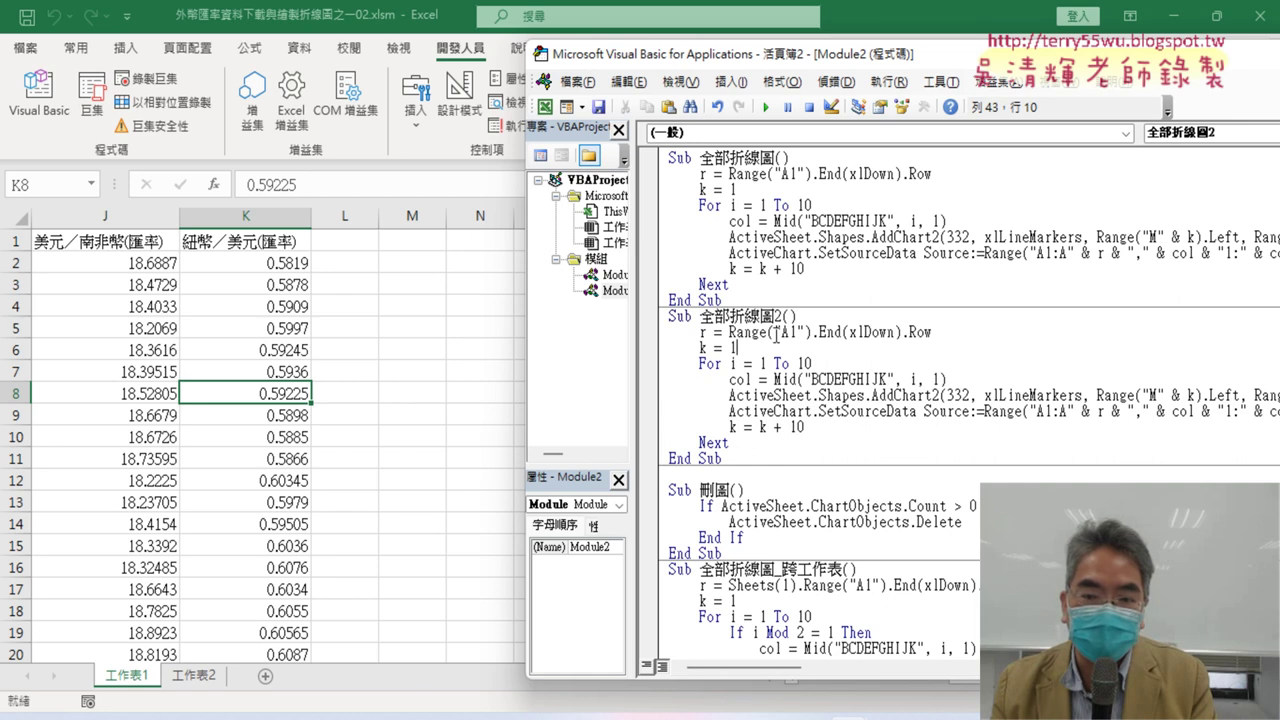
click(765, 106)
Compare the new charts' width against columns M to Q, then reopen the VBA Editor.
click(348, 324)
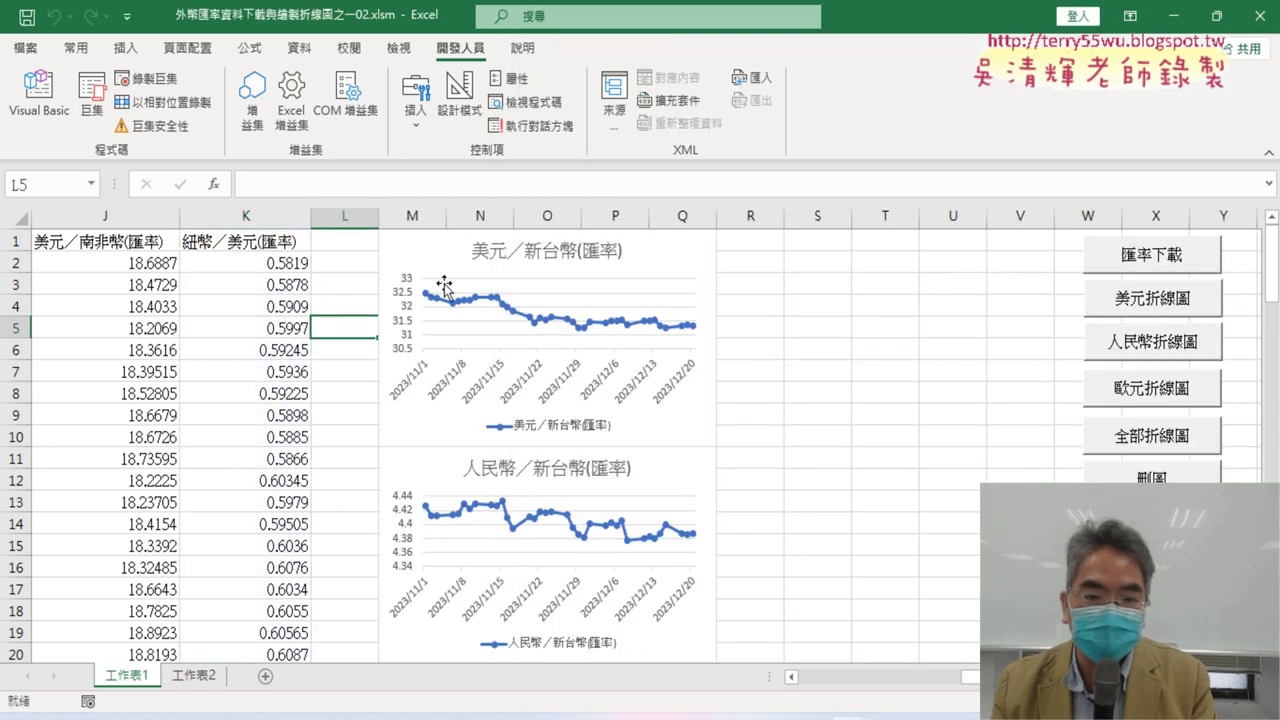
drag(420, 212, 680, 215)
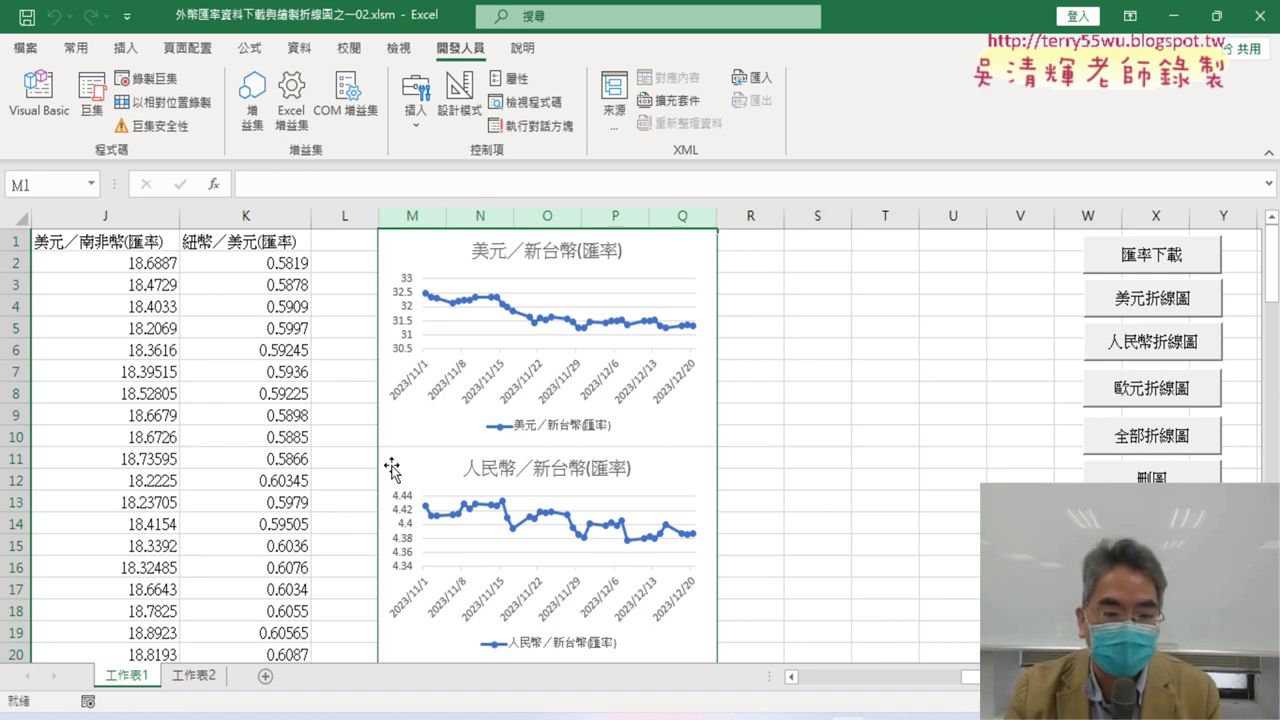
click(38, 95)
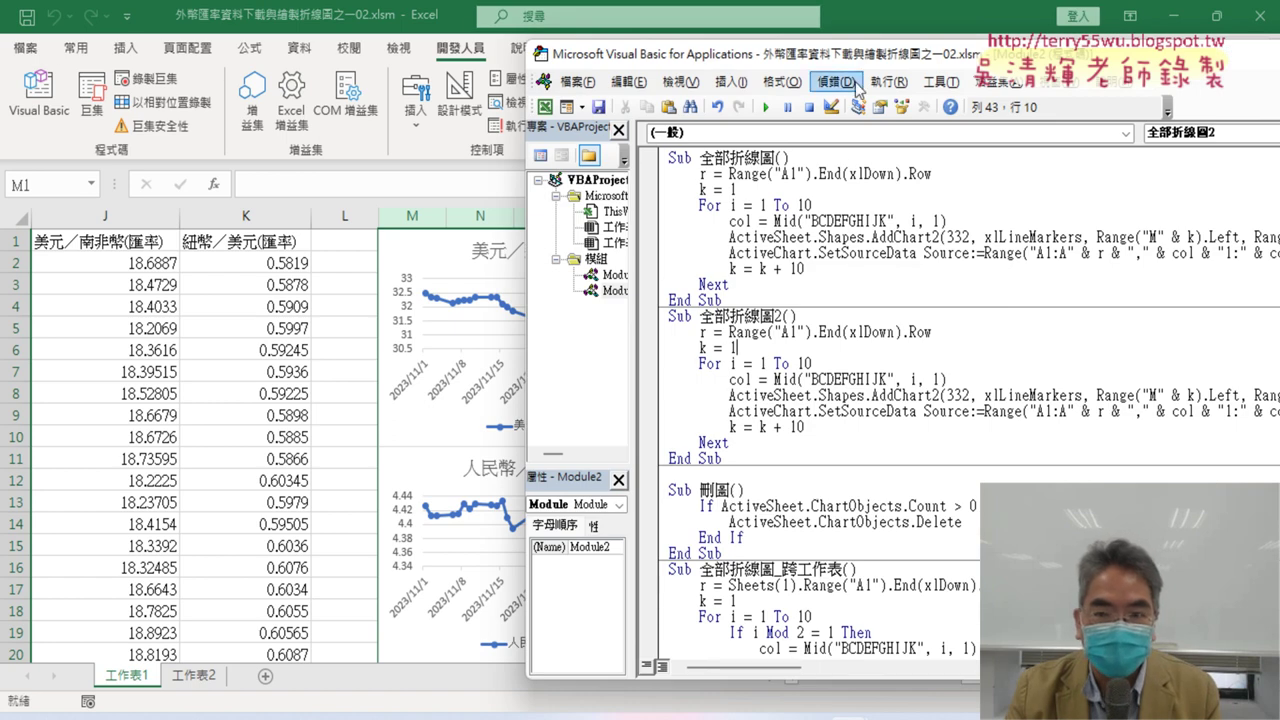
Point out the For i = 1 To 10 header in 全部折線圖2 and add a blank line after it.
drag(854, 63, 818, 62)
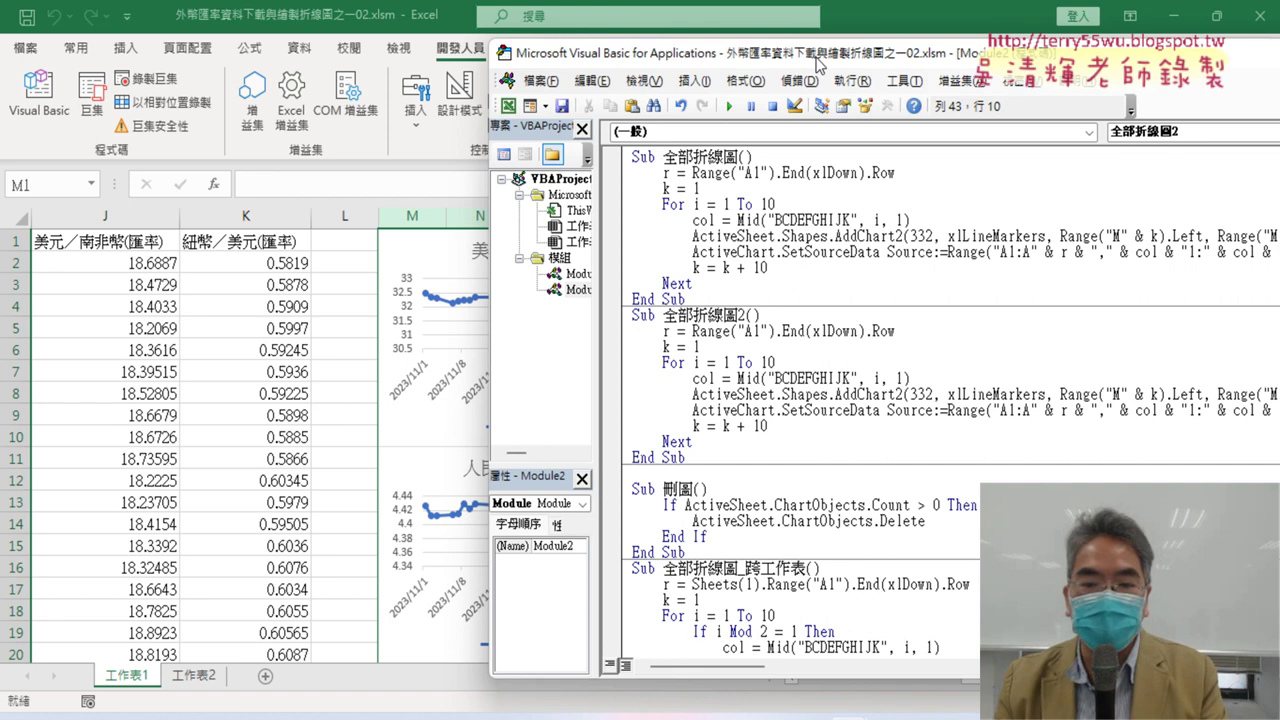
click(709, 352)
drag(694, 364, 775, 364)
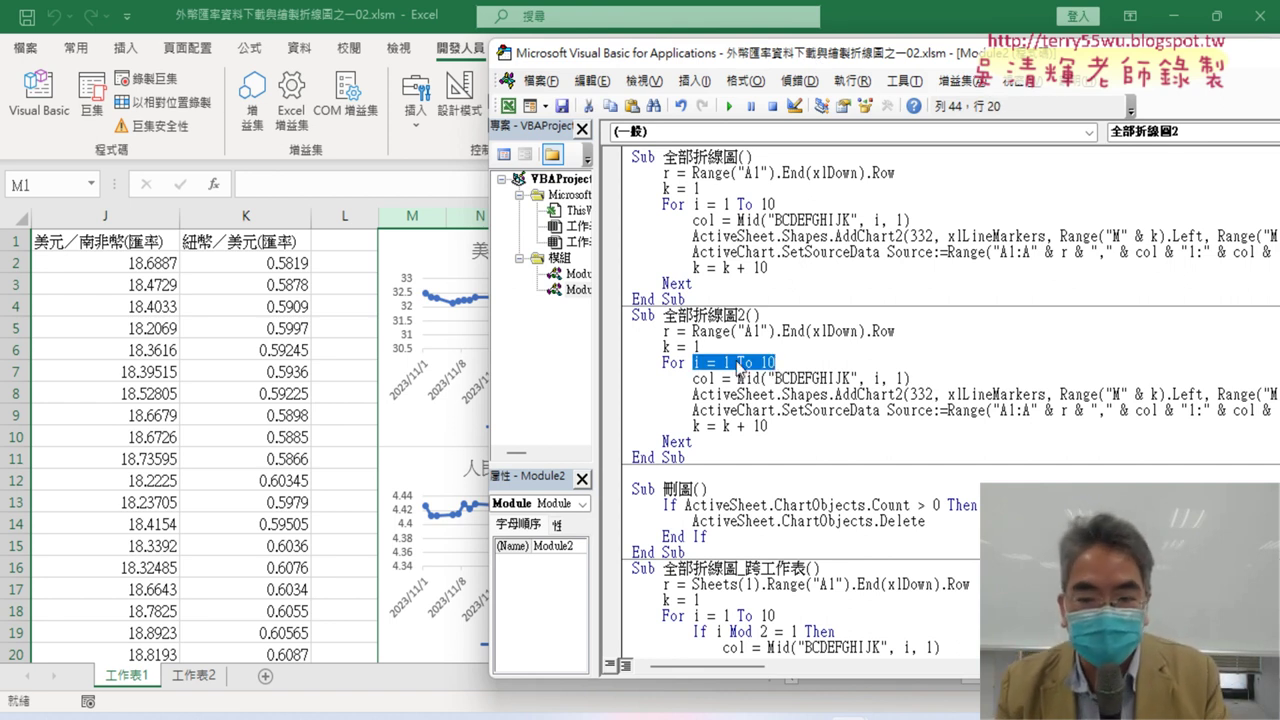
click(735, 362)
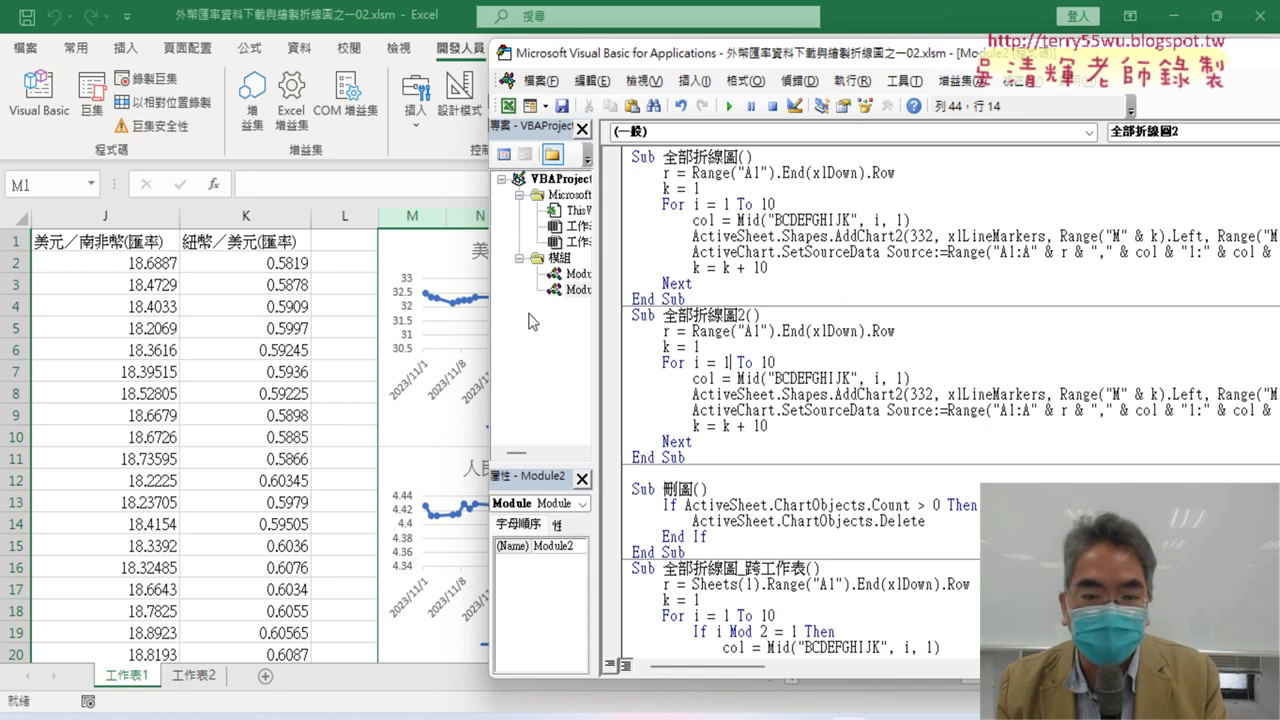
double_click(728, 362)
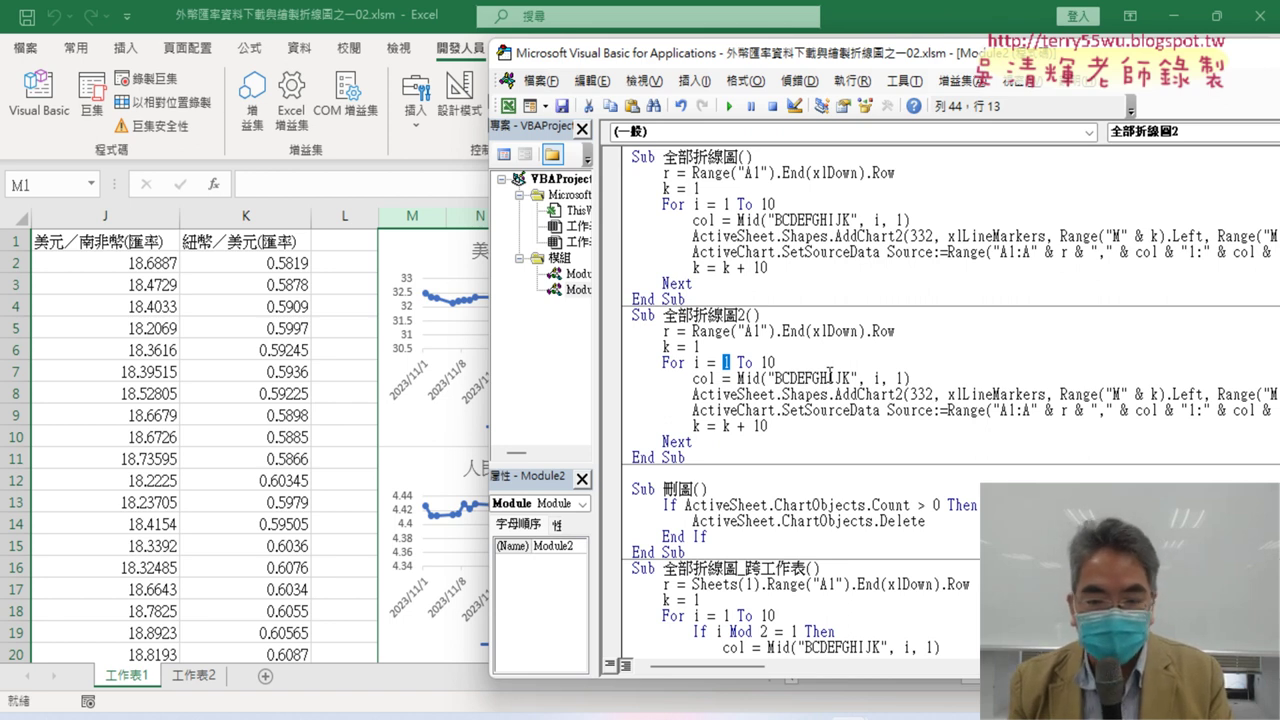
click(938, 378)
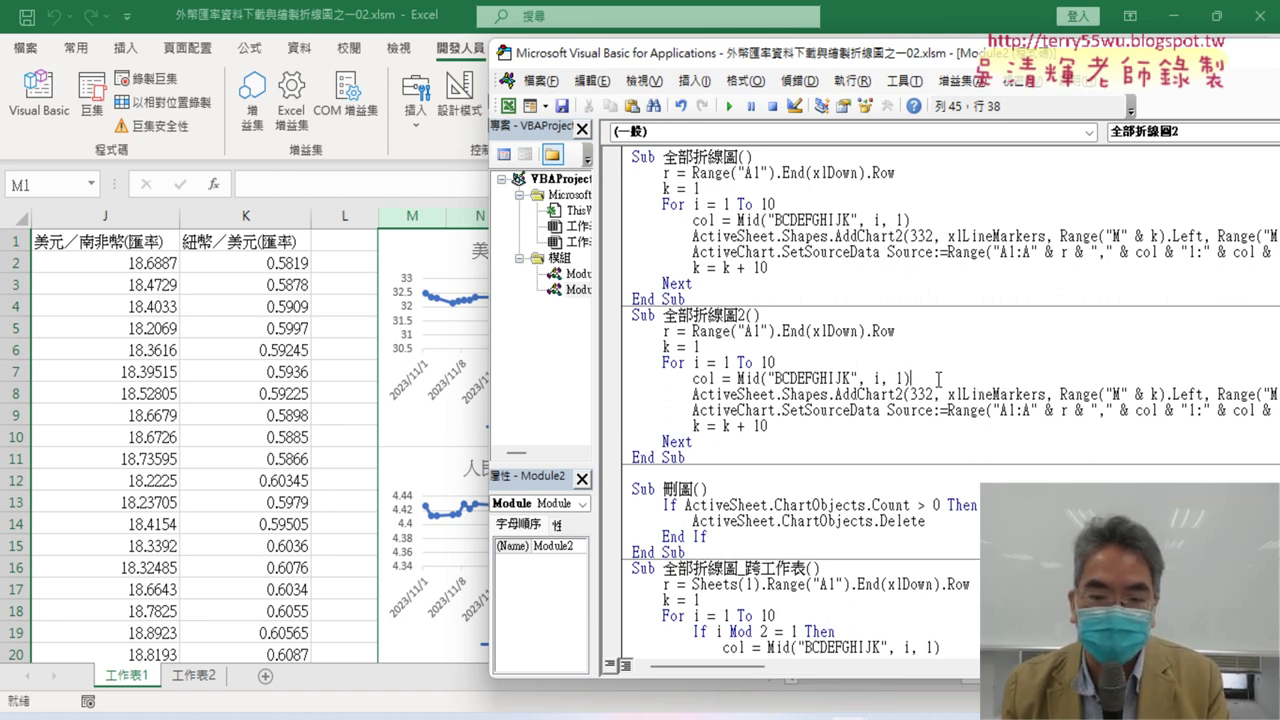
drag(661, 364, 778, 364)
click(794, 364)
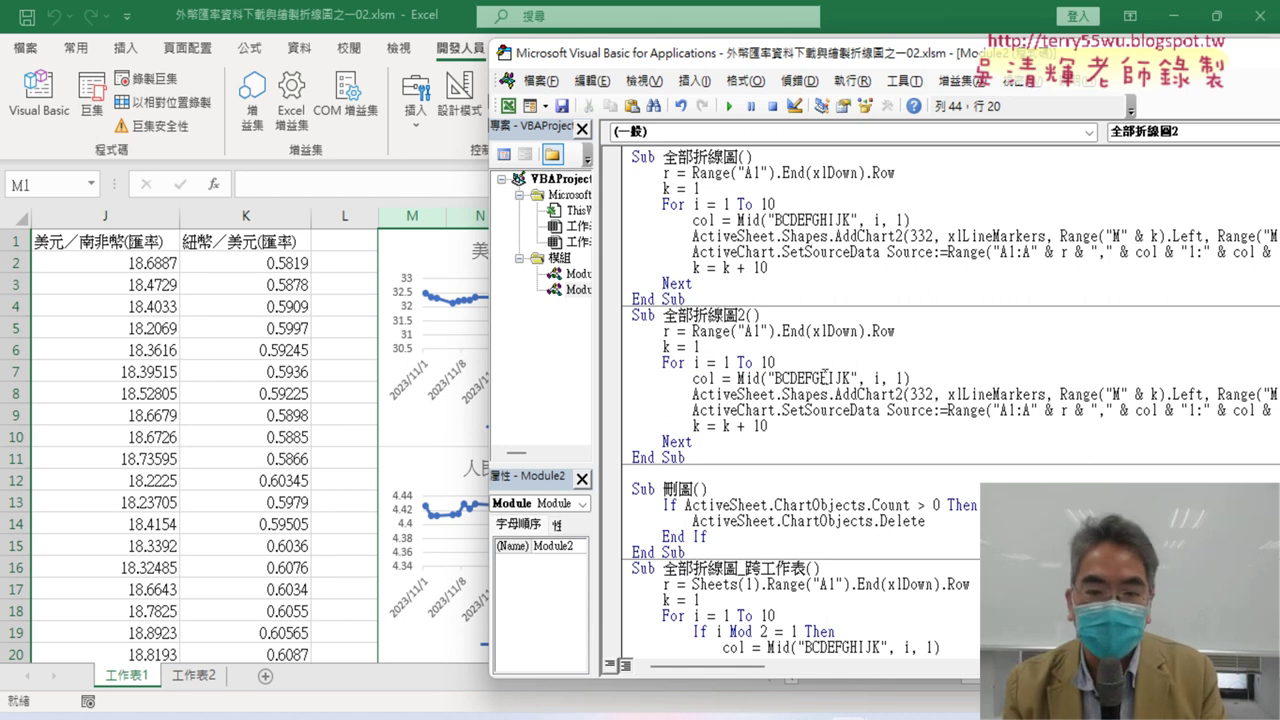
key(Return)
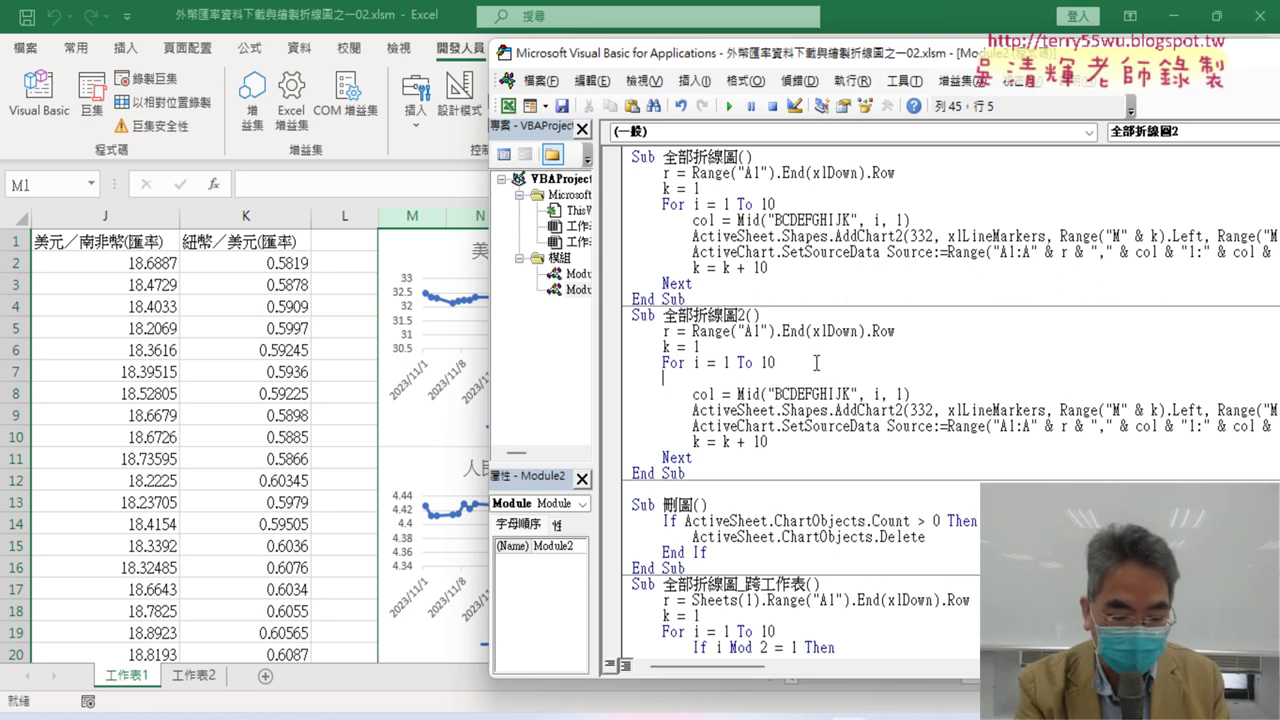
On the indented new line, write the condition If i Mod 2 = 1.
key(Tab)
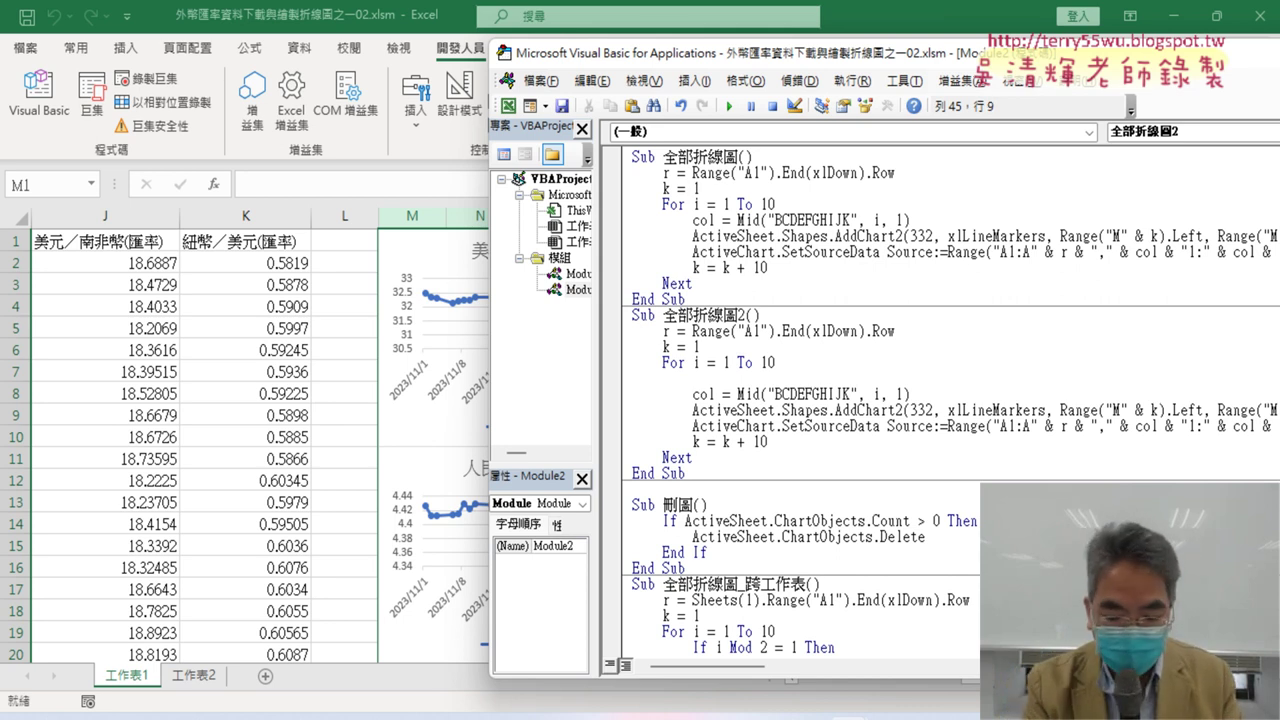
text(if i)
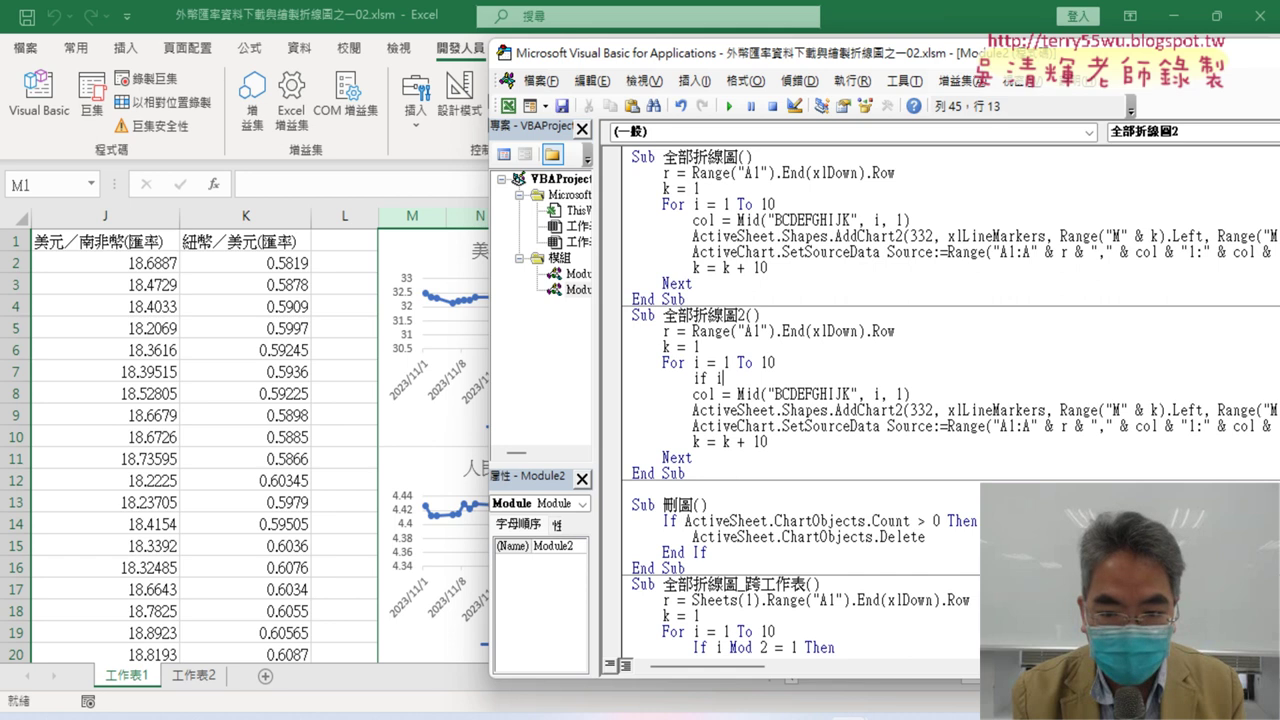
text( mo)
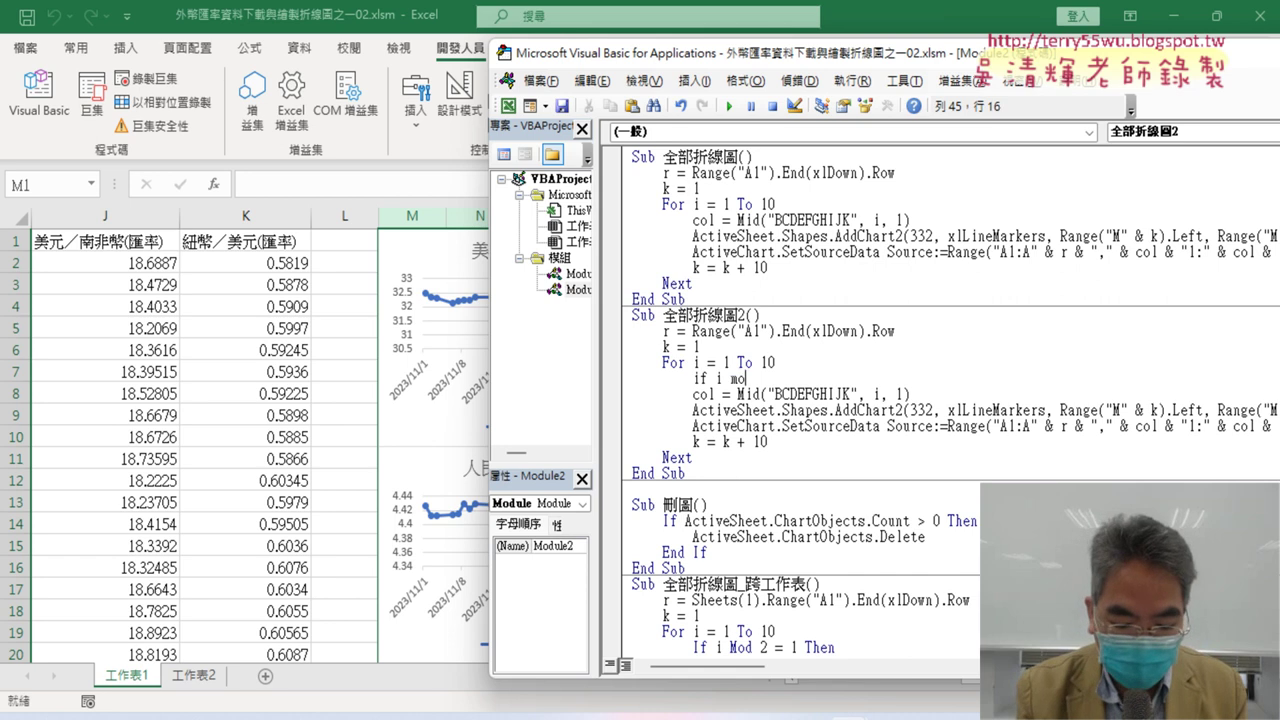
text(d 2)
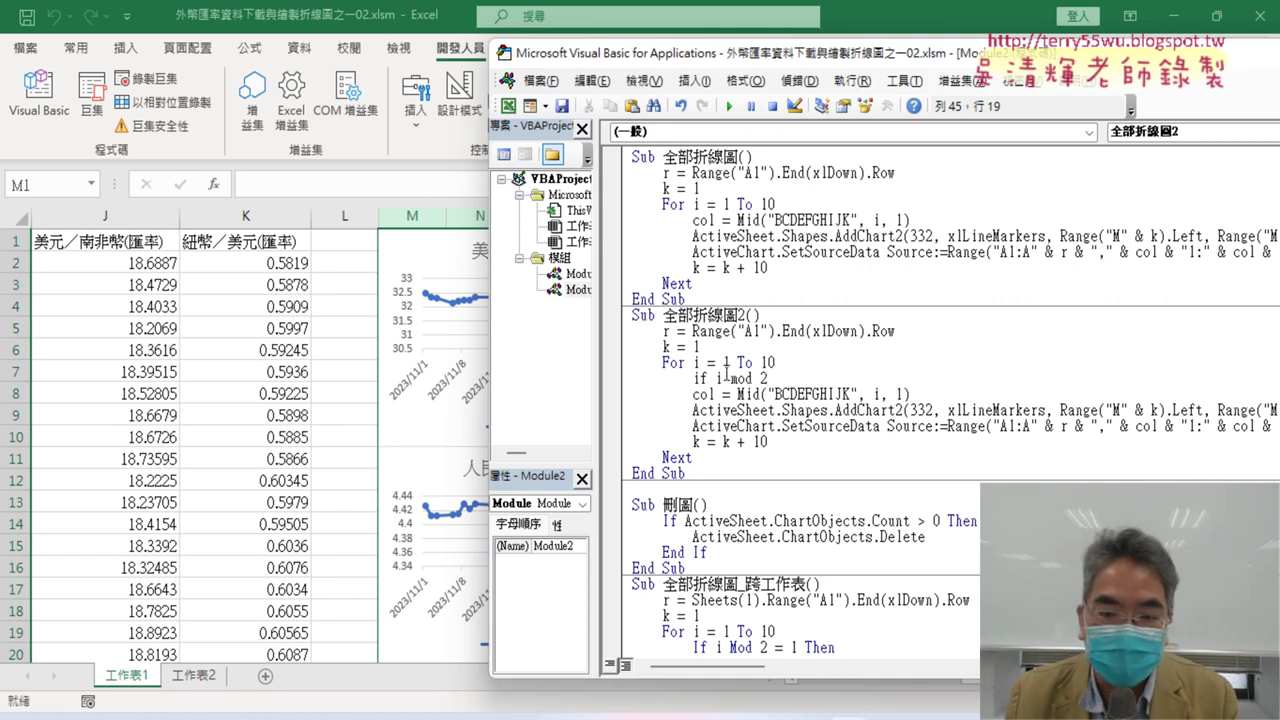
drag(716, 378, 765, 378)
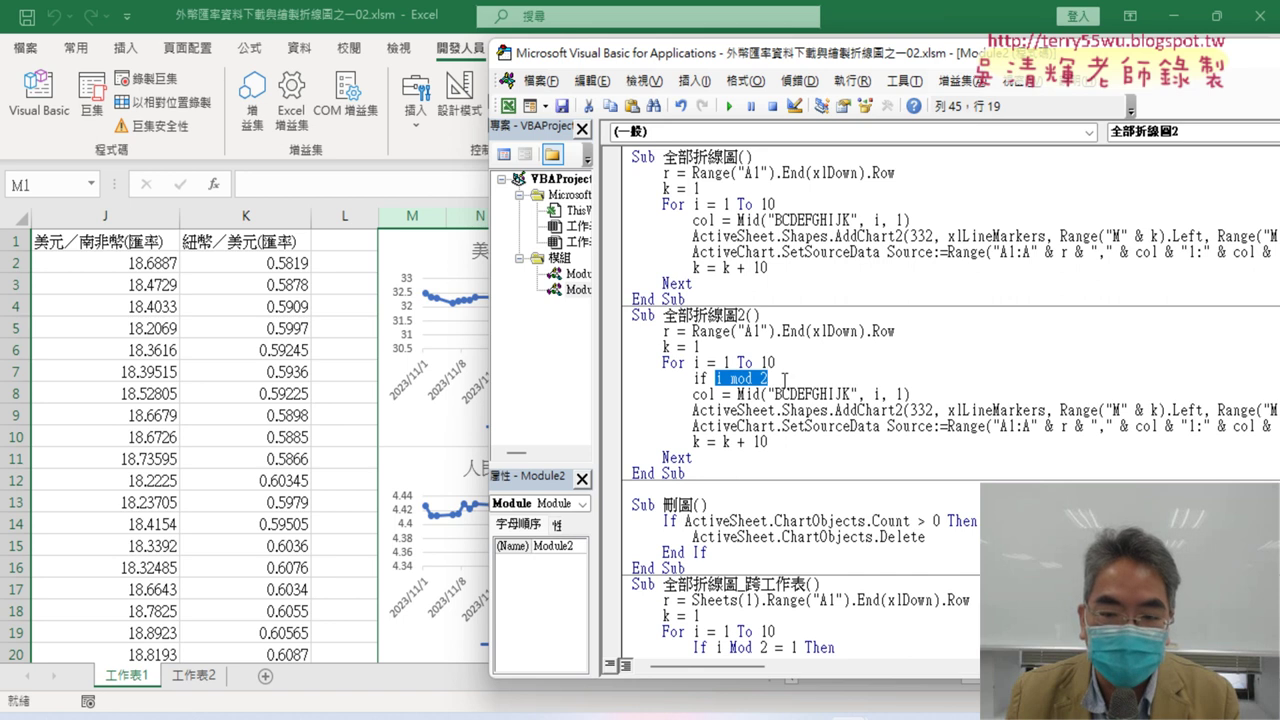
click(784, 378)
text(=1)
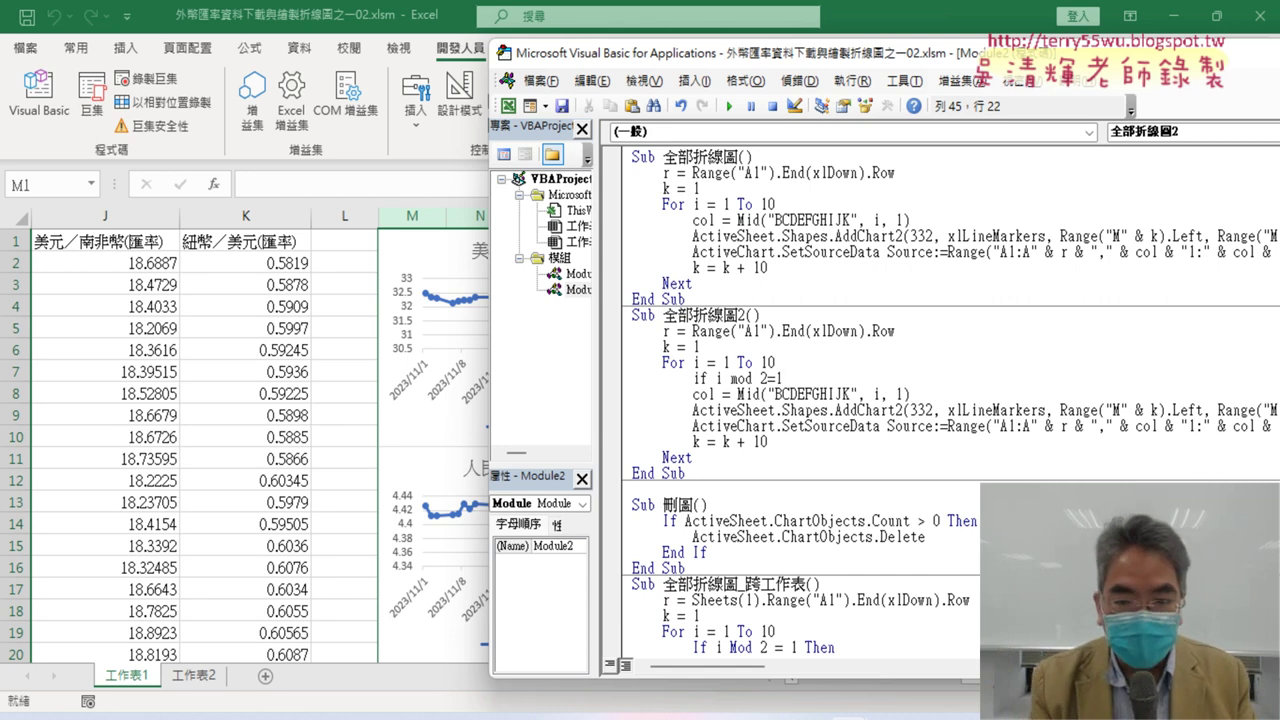
drag(730, 378, 767, 378)
click(798, 378)
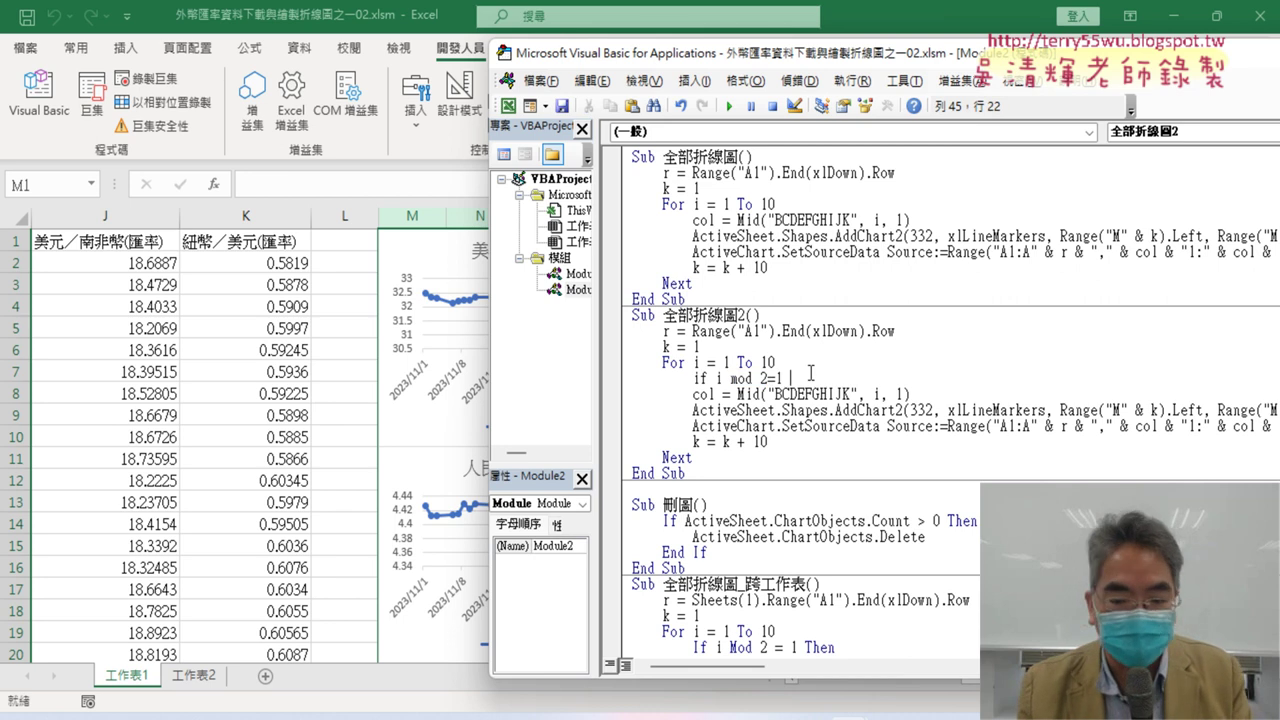
Finish the line with Then and add Else and End If lines below it.
text(then)
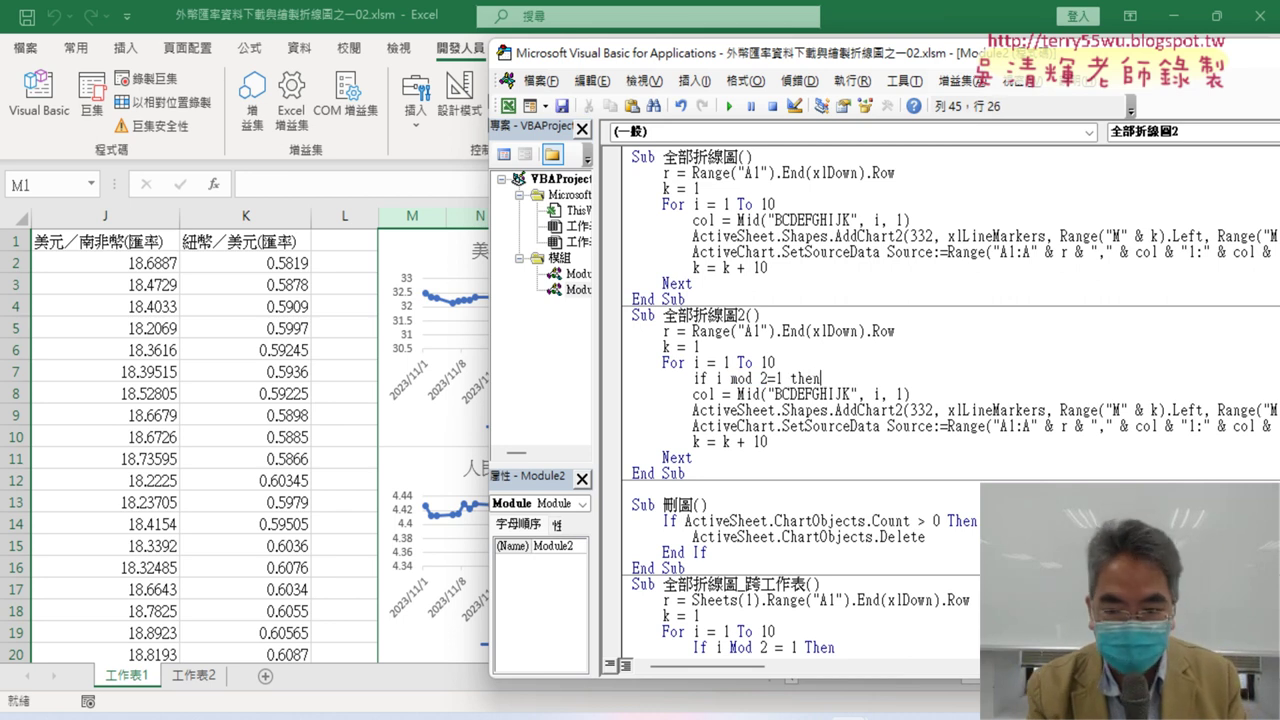
key(Return)
key(Return)
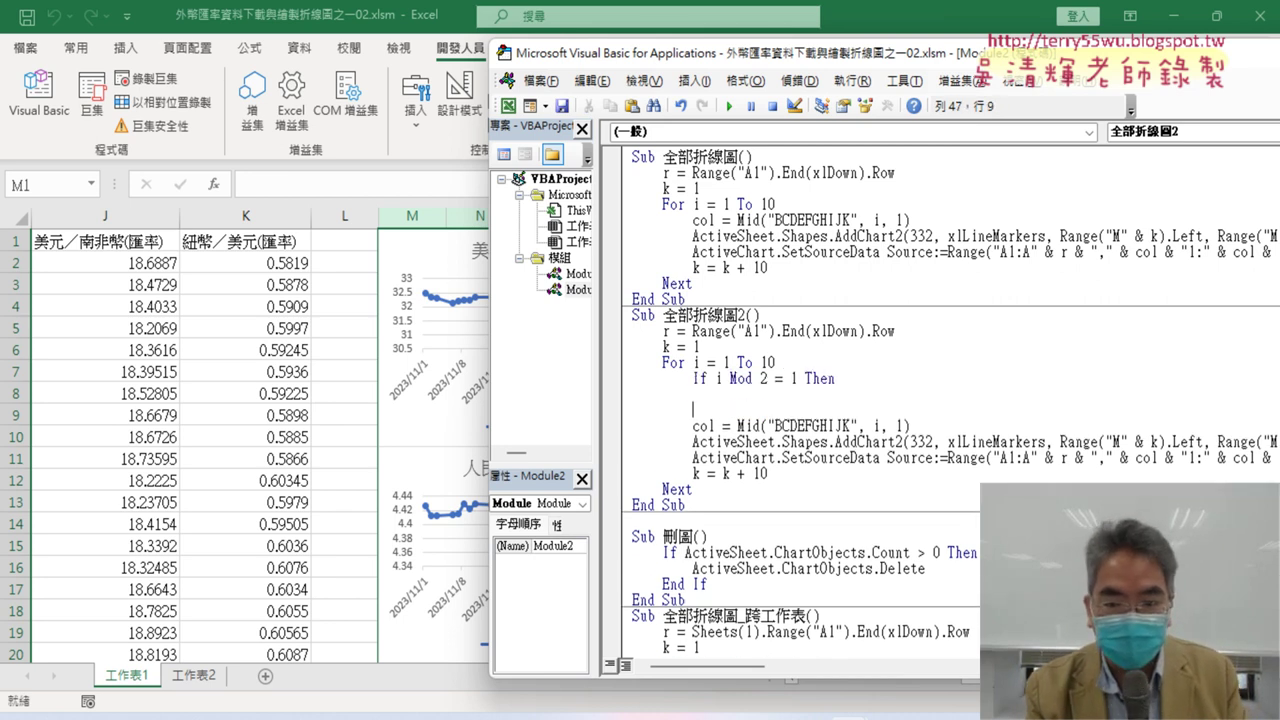
text(el)
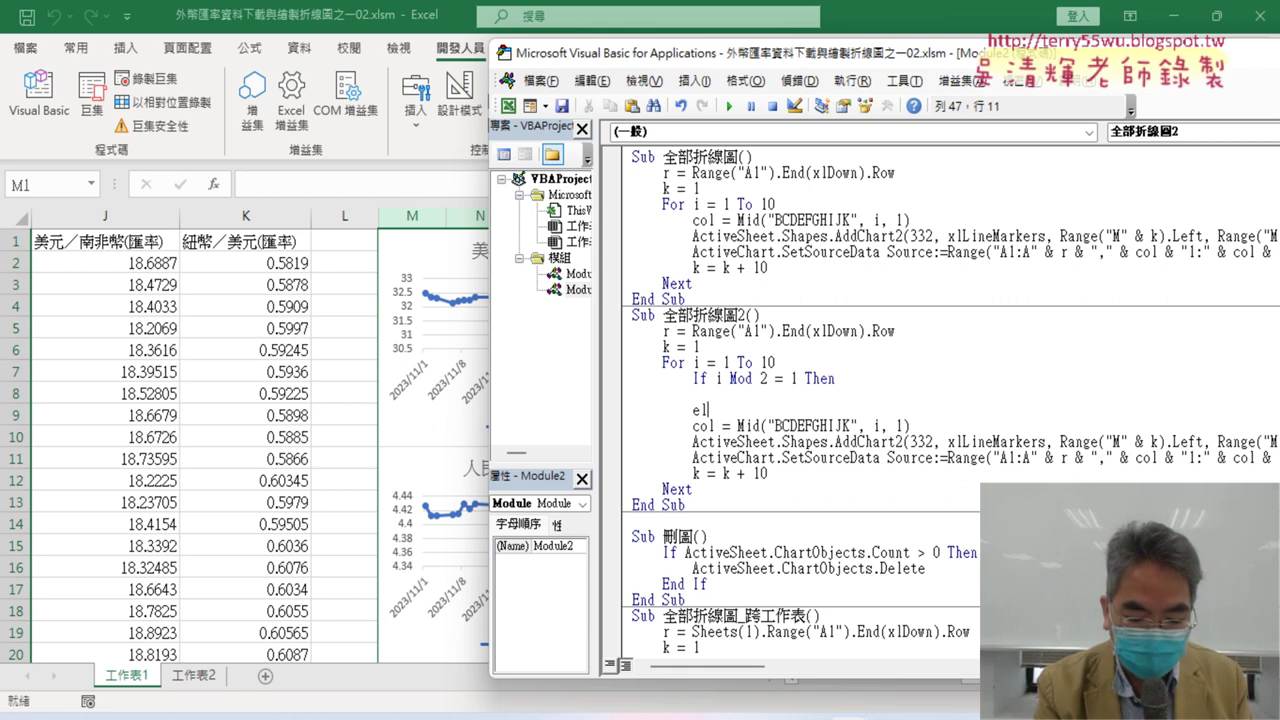
text(se)
key(Return)
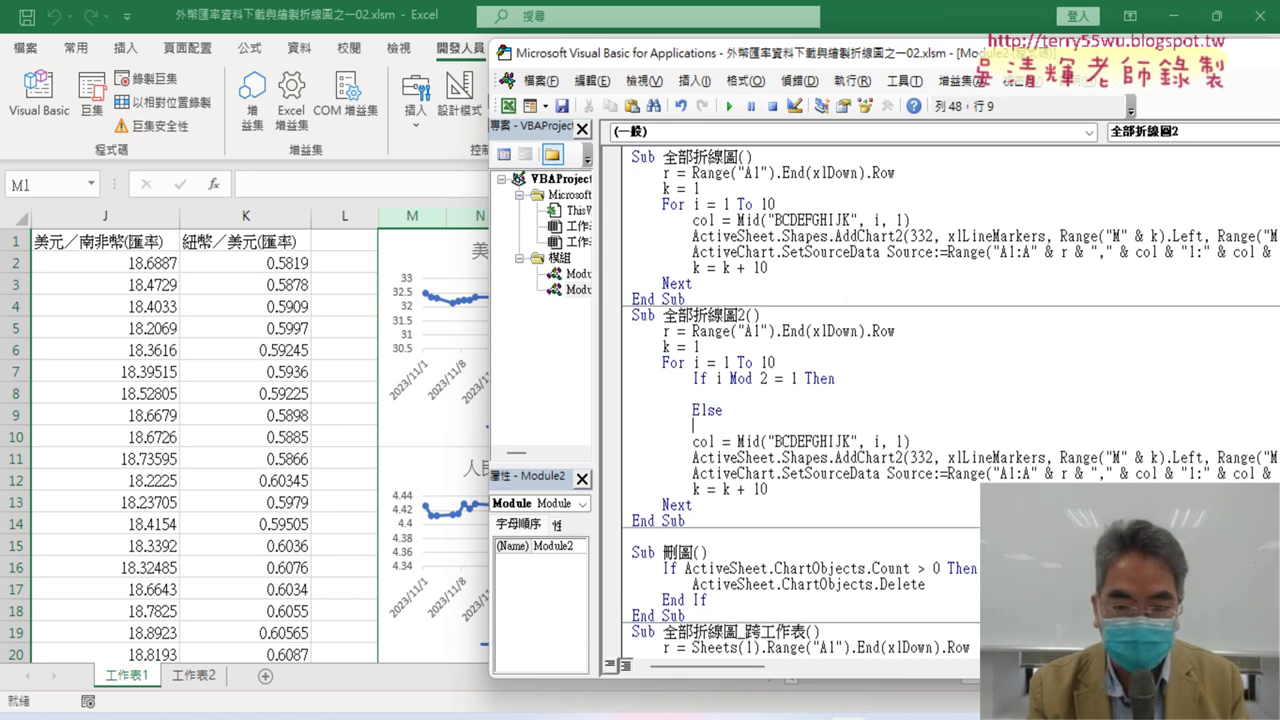
key(Return)
text(e)
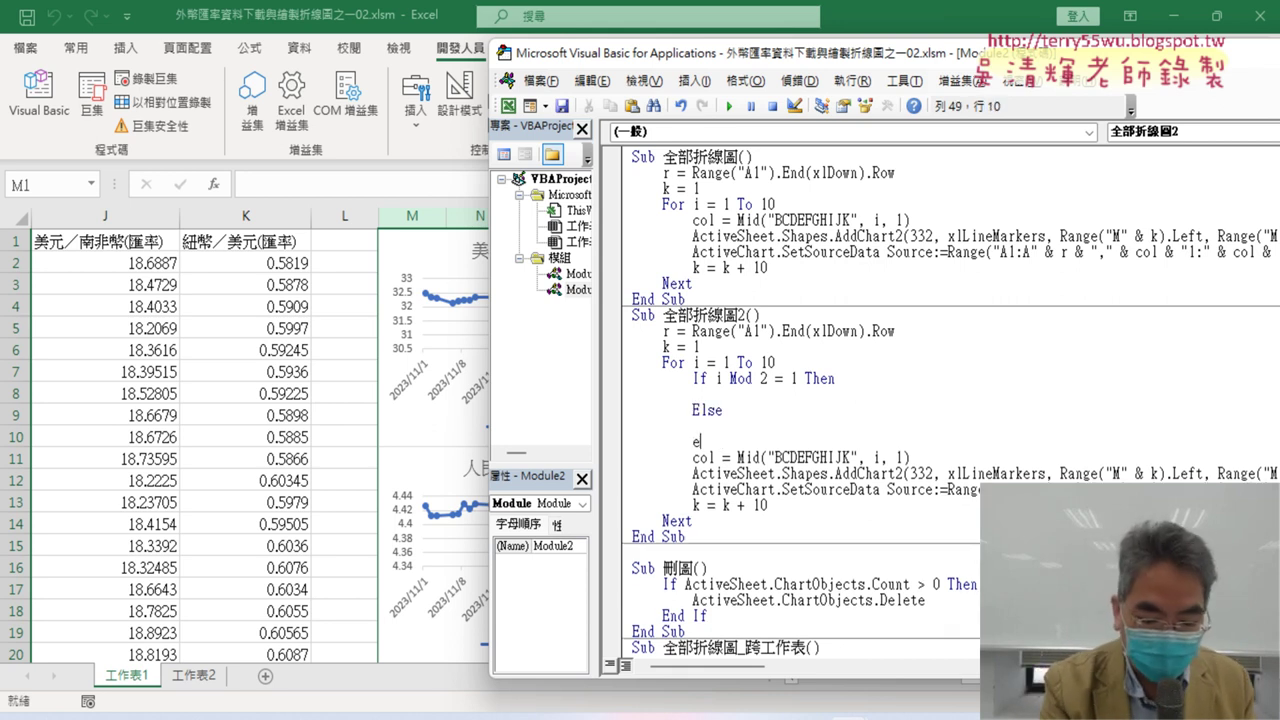
text(nd if)
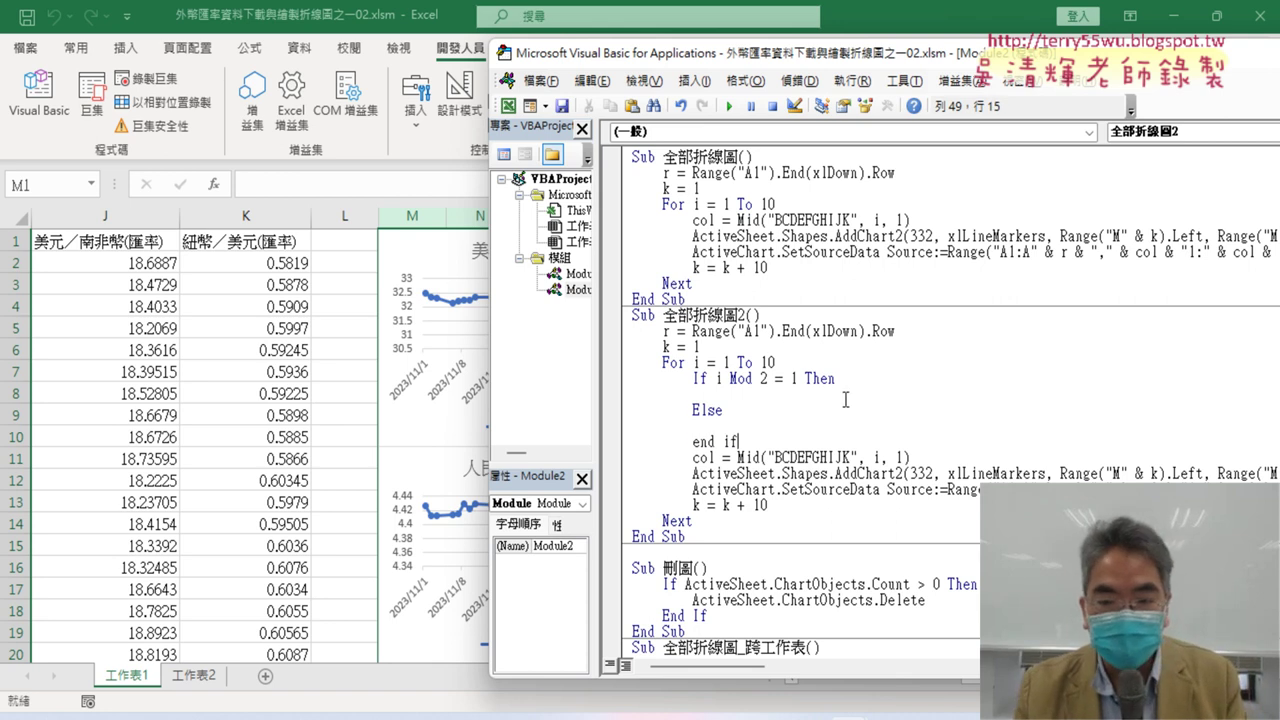
click(738, 380)
click(718, 378)
drag(718, 378, 790, 383)
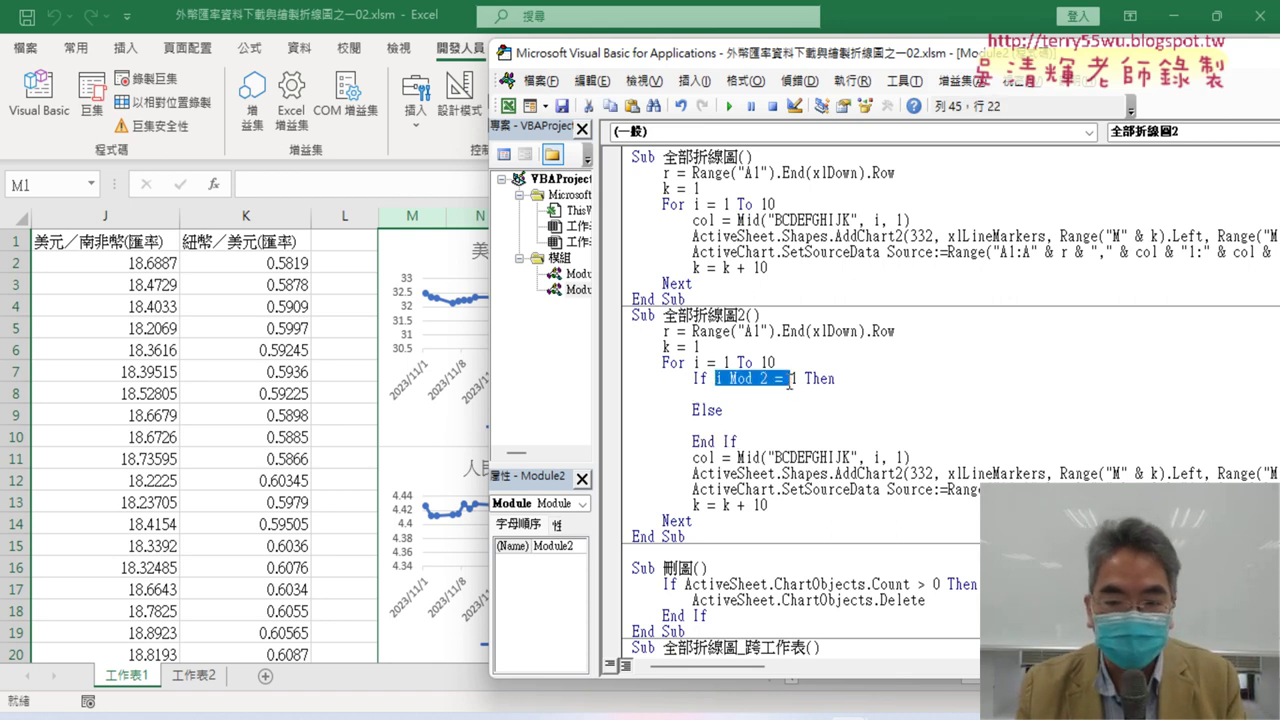
Copy the col, AddChart2 and SetSourceData lines into the Then branch.
click(745, 395)
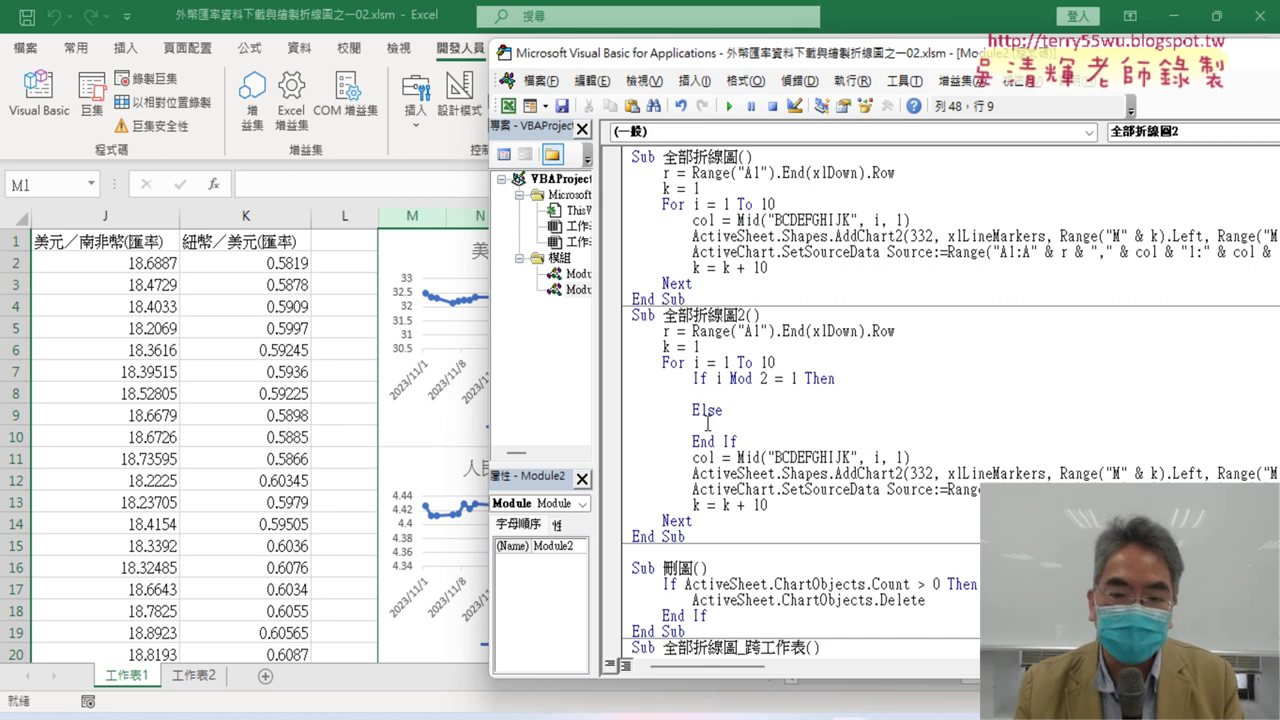
drag(618, 510, 617, 462)
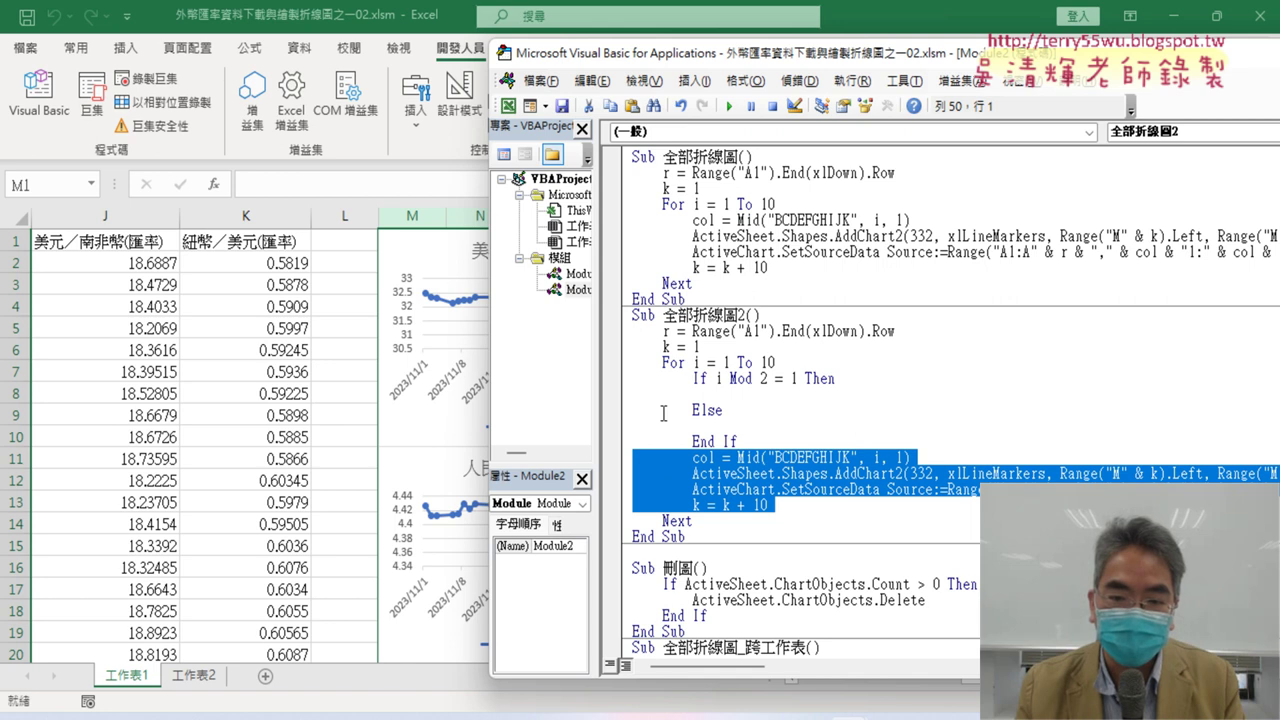
click(684, 461)
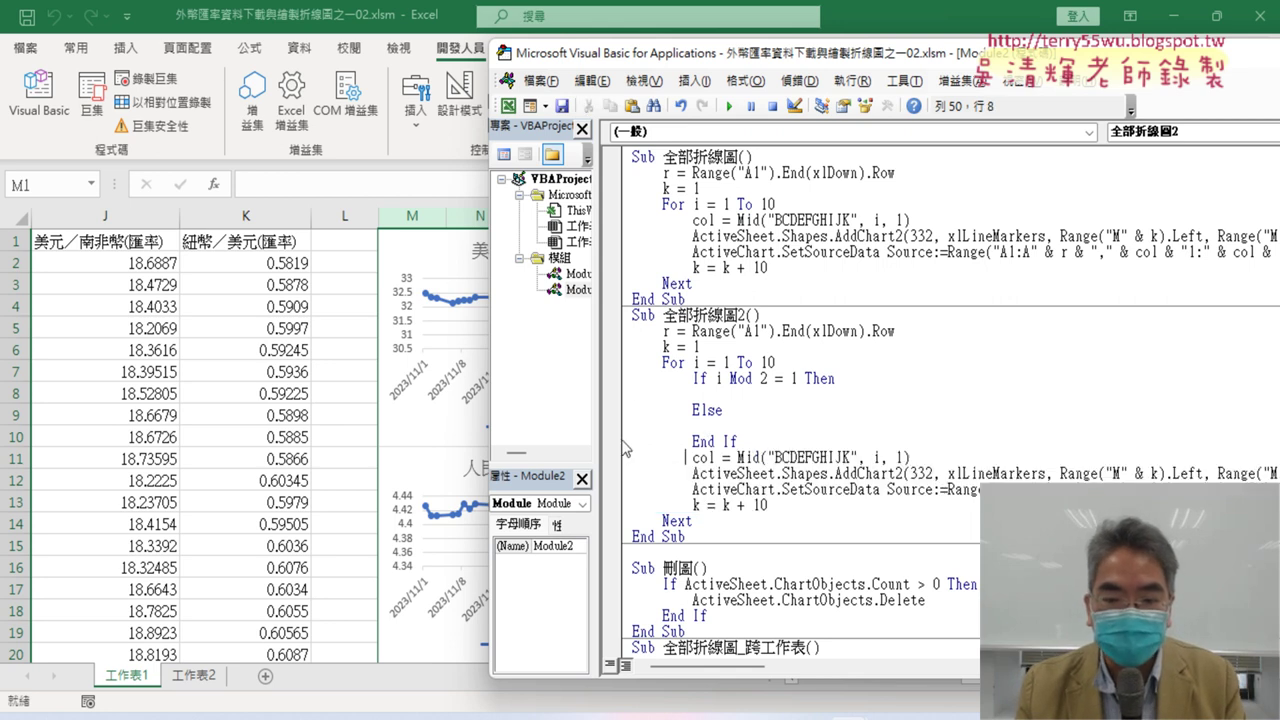
drag(619, 463, 619, 494)
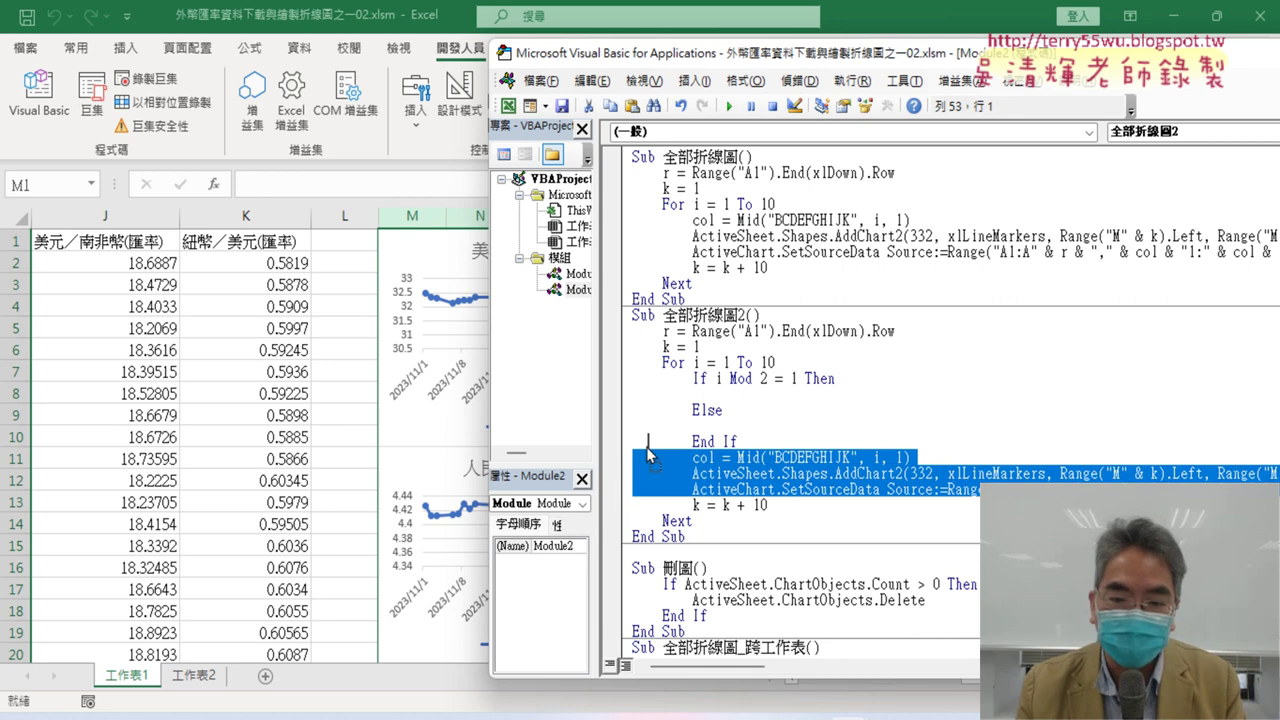
drag(648, 455, 624, 399)
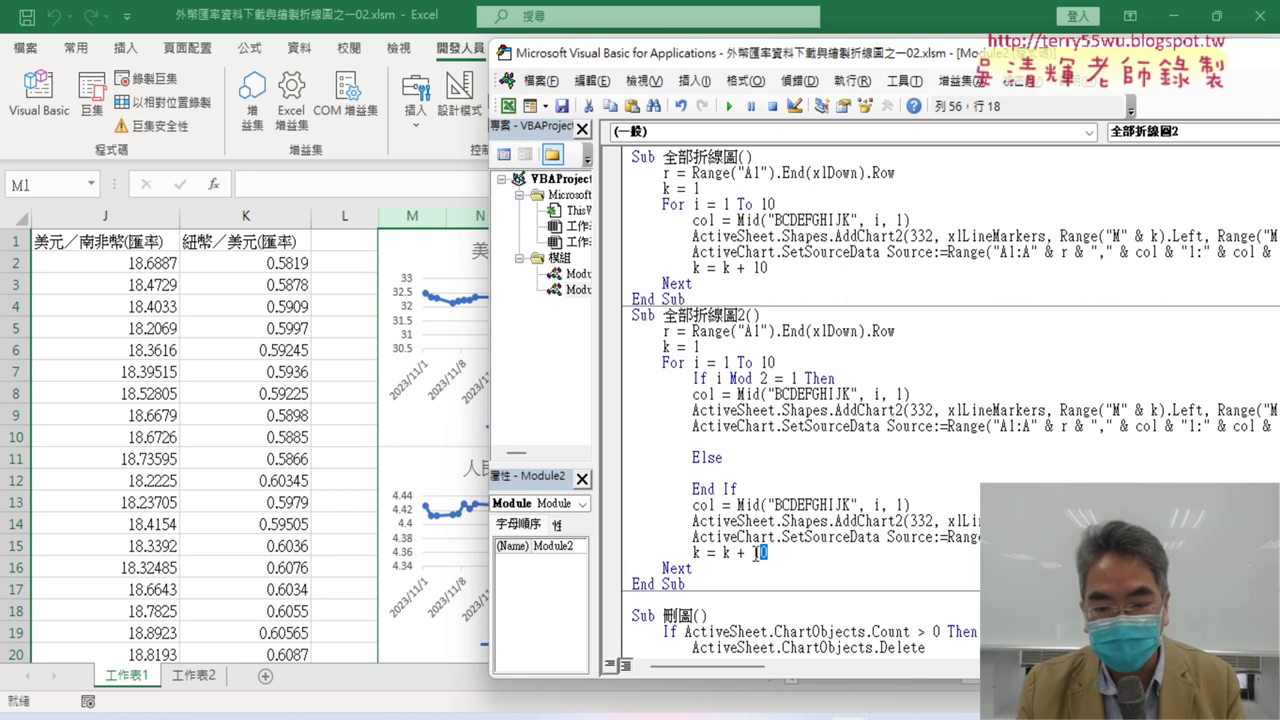
Move the original four chart lines, including k = k + 10, under Else and indent both branches.
drag(768, 553, 632, 505)
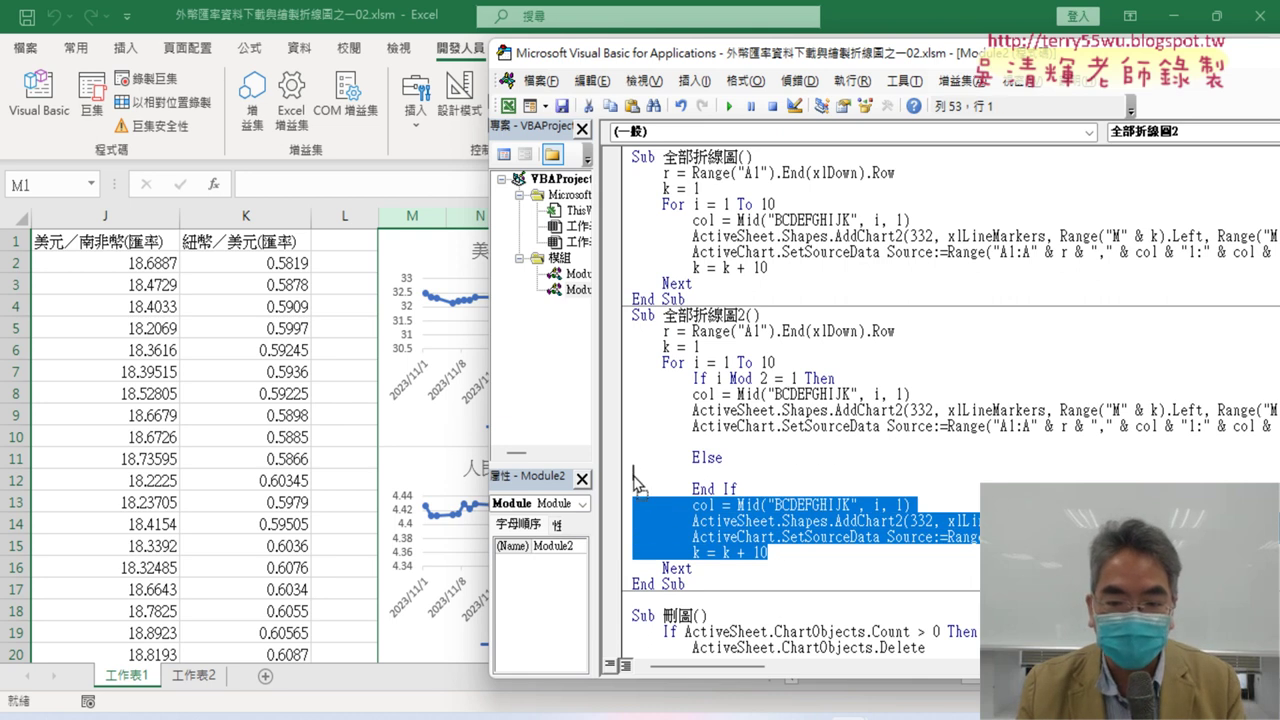
drag(636, 484, 634, 475)
drag(801, 520, 625, 483)
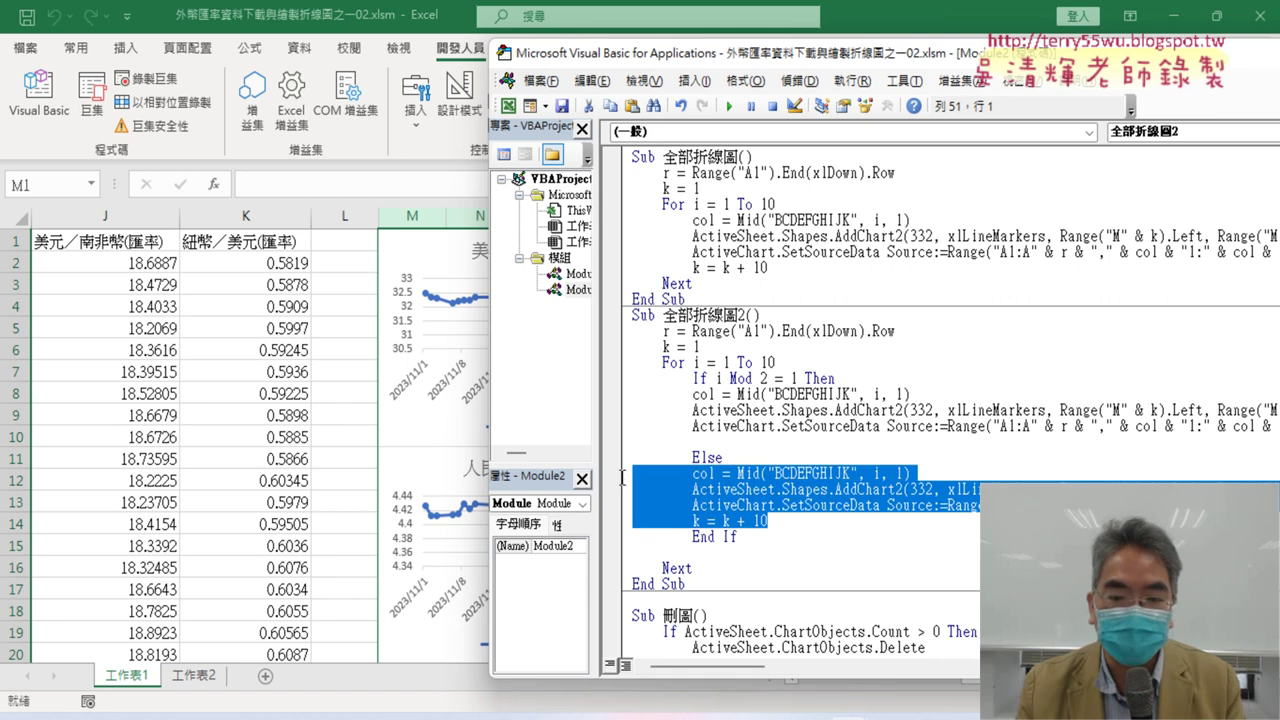
key(Tab)
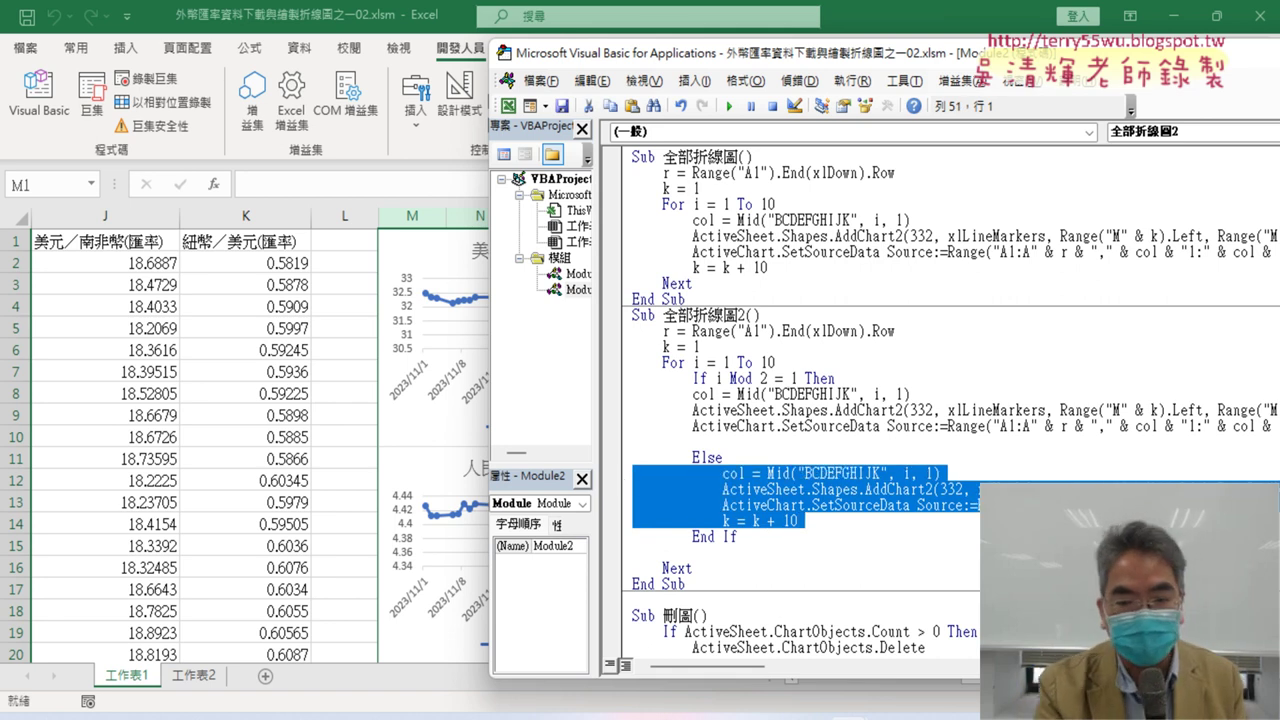
drag(745, 426, 604, 398)
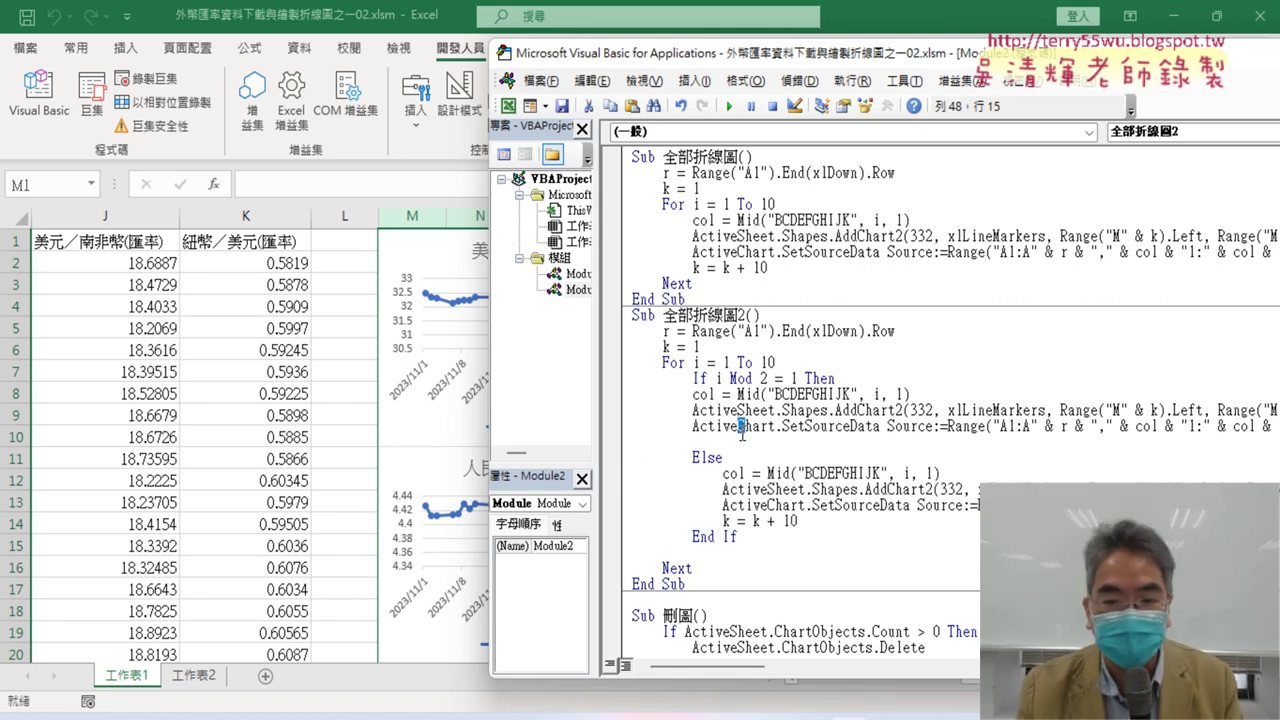
key(Tab)
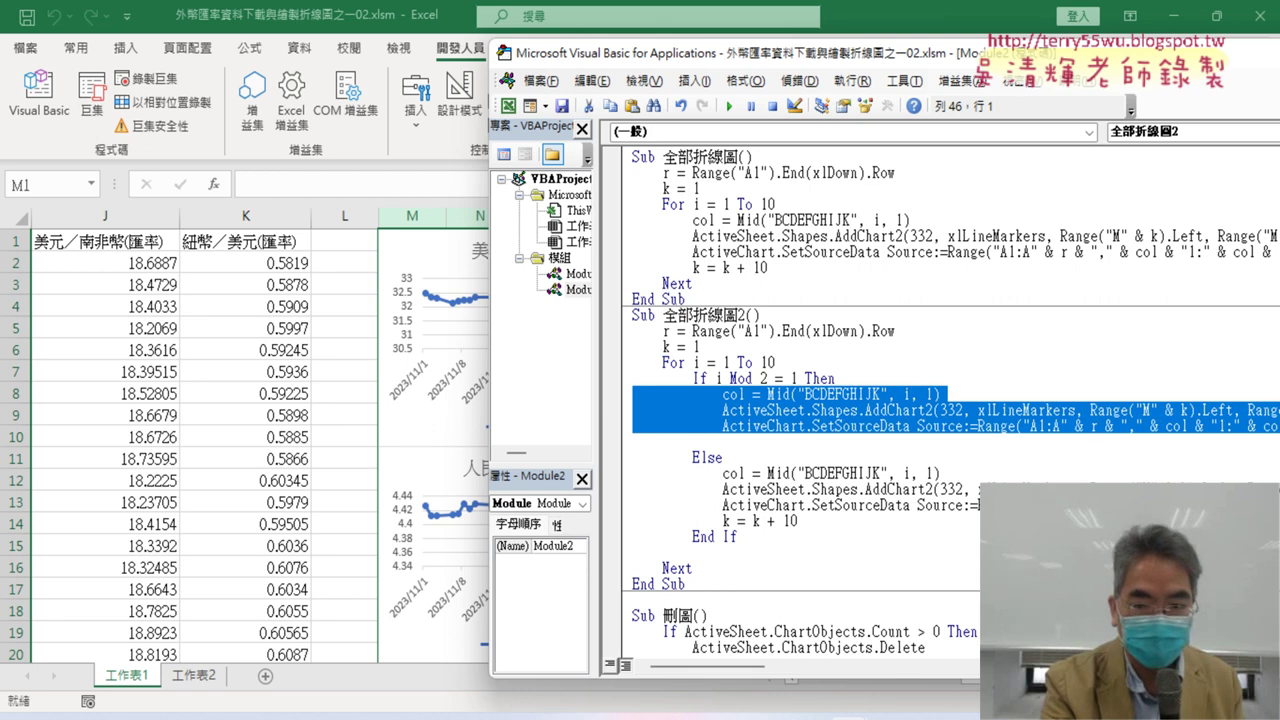
Delete the empty line just above Else in the If block.
click(648, 442)
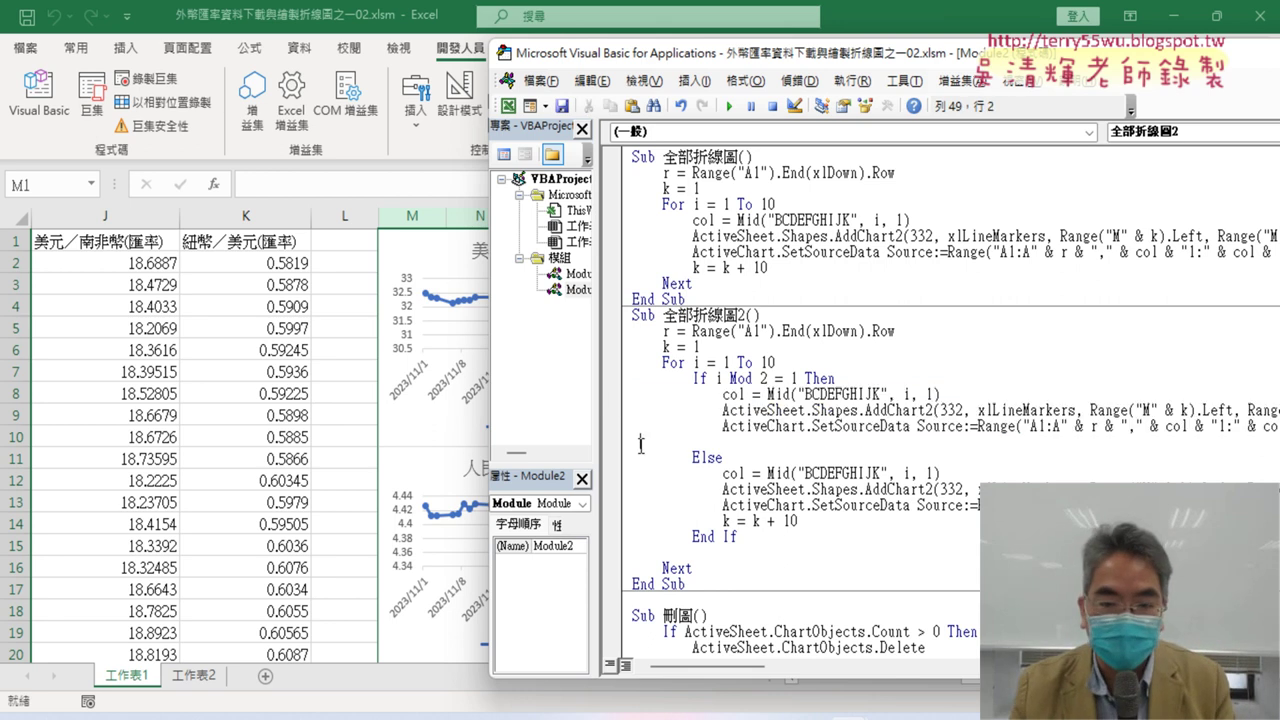
click(620, 441)
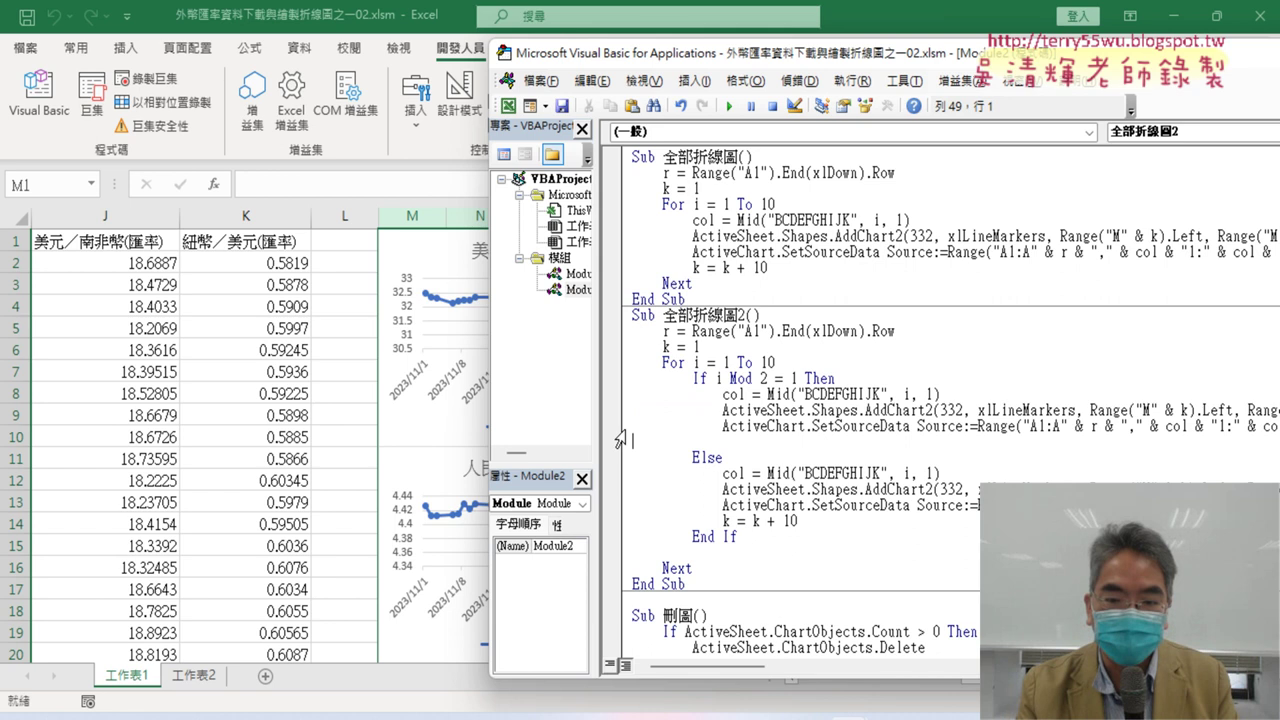
drag(812, 524, 720, 521)
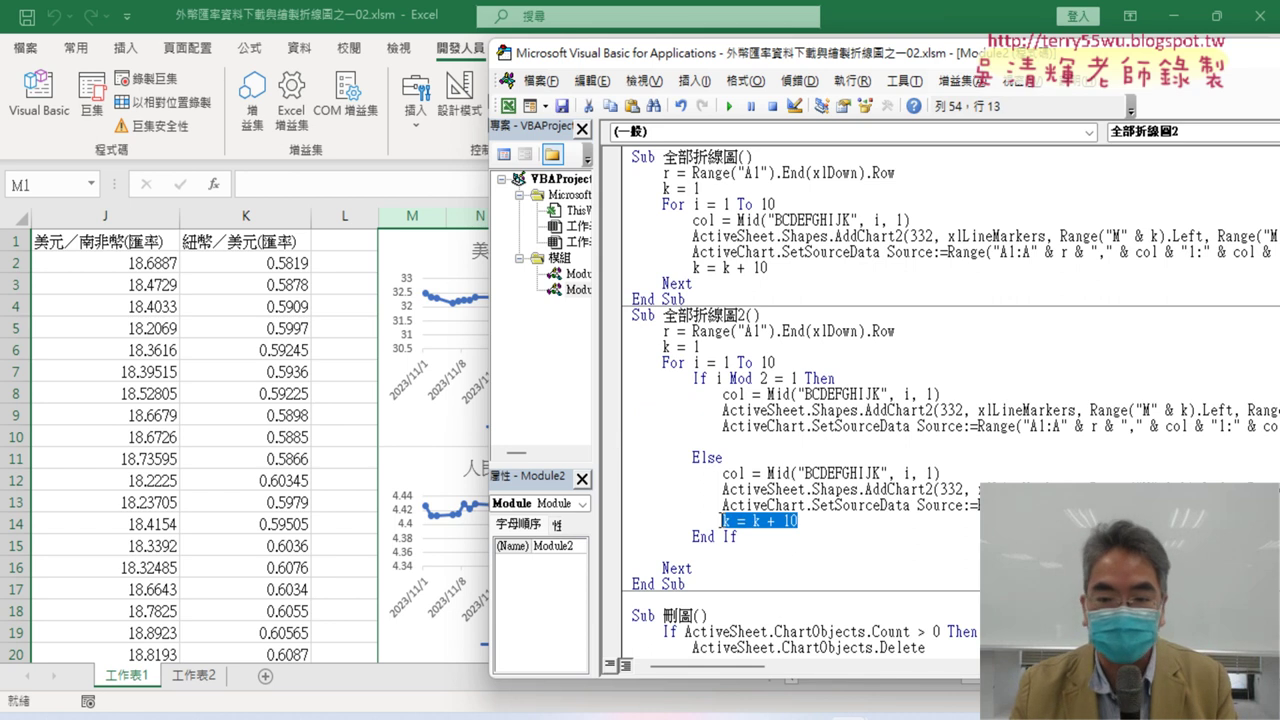
click(724, 443)
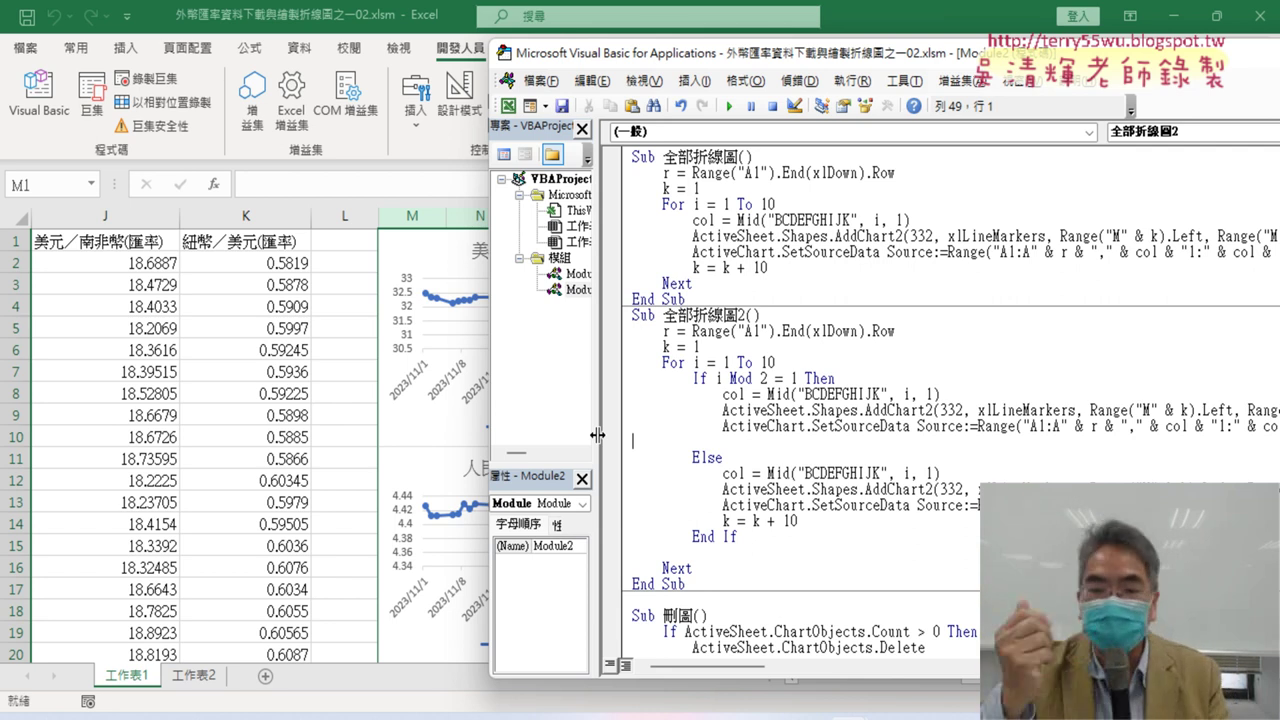
key(Delete)
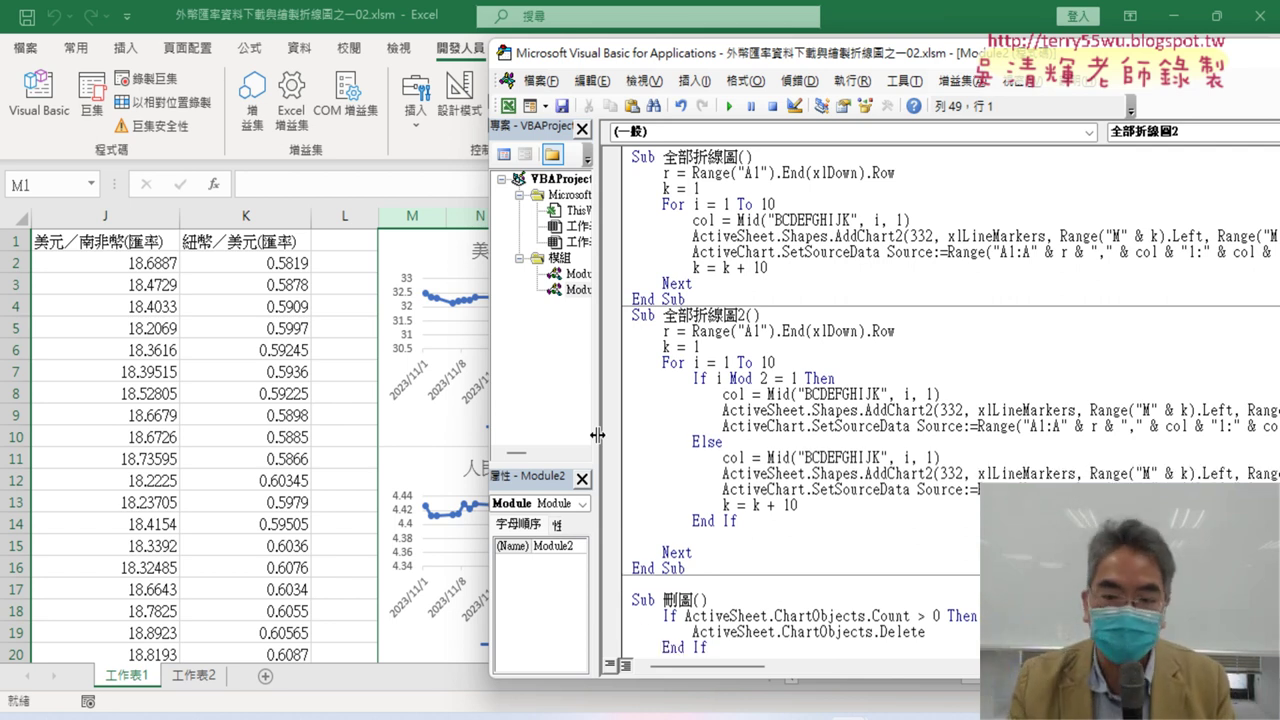
Review the Then and Else branch statements, highlighting the k = k + 10 update.
drag(835, 426, 620, 397)
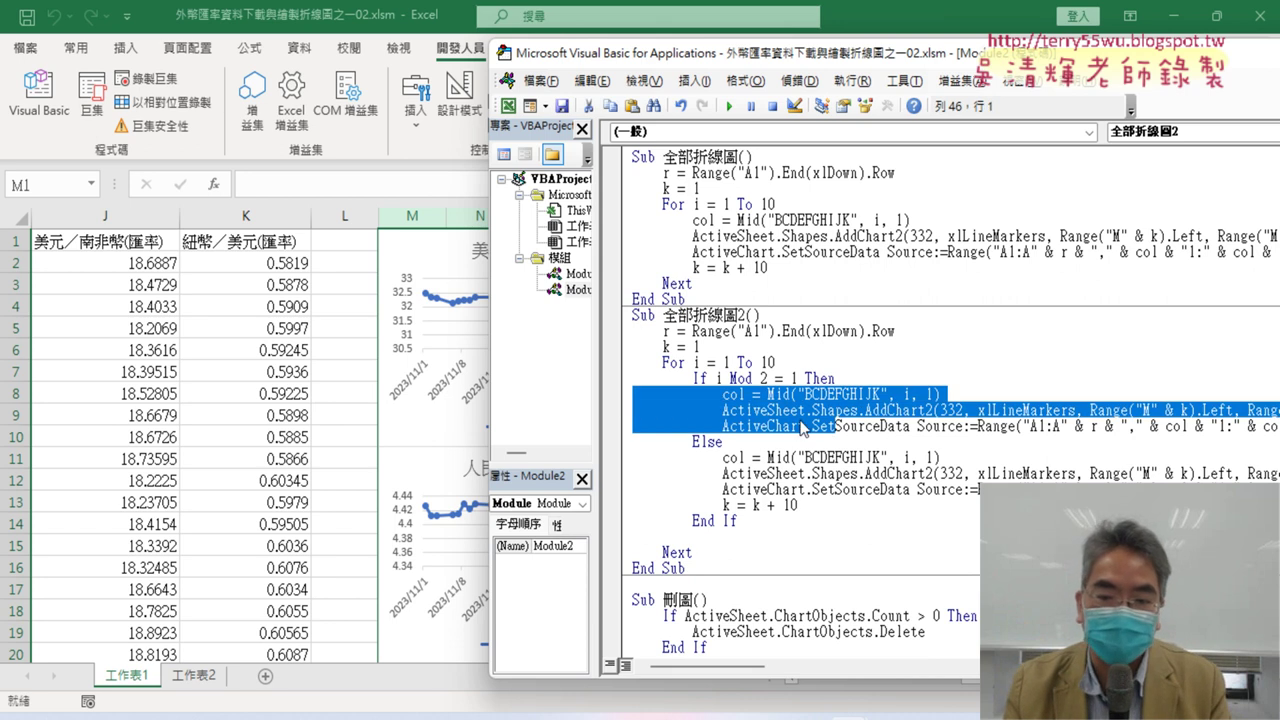
drag(798, 506, 626, 460)
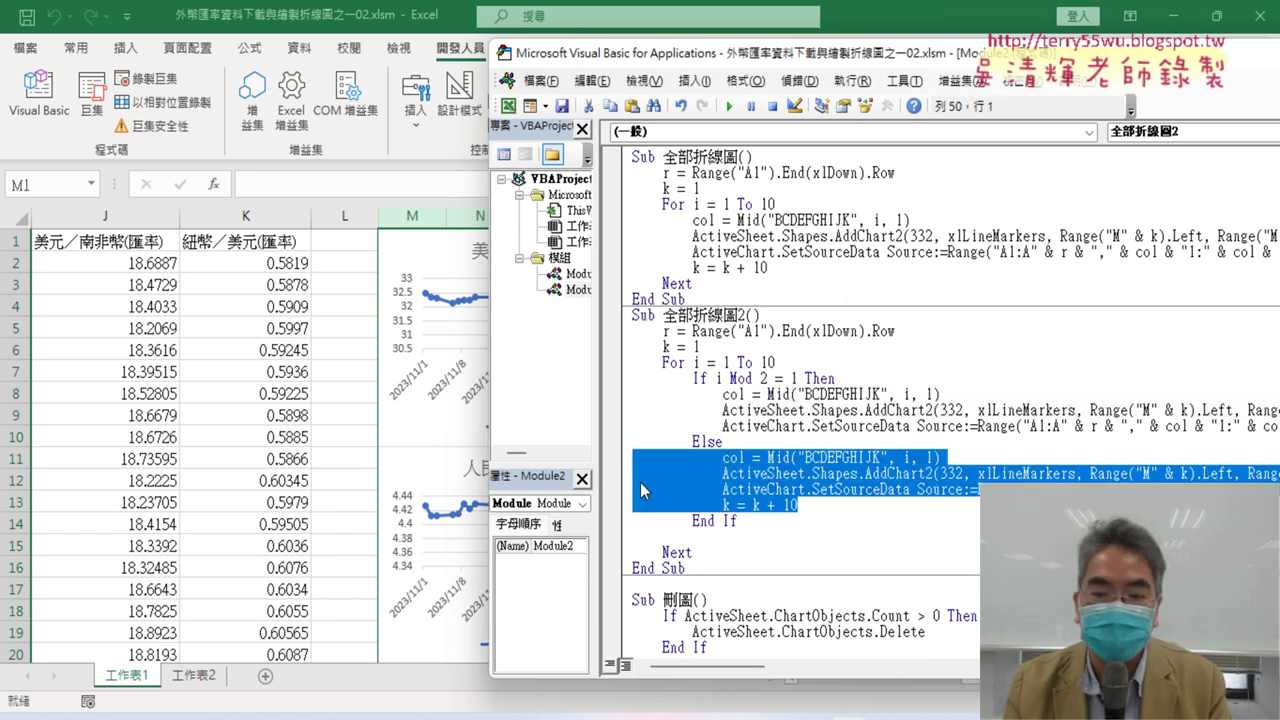
click(798, 506)
drag(798, 506, 732, 506)
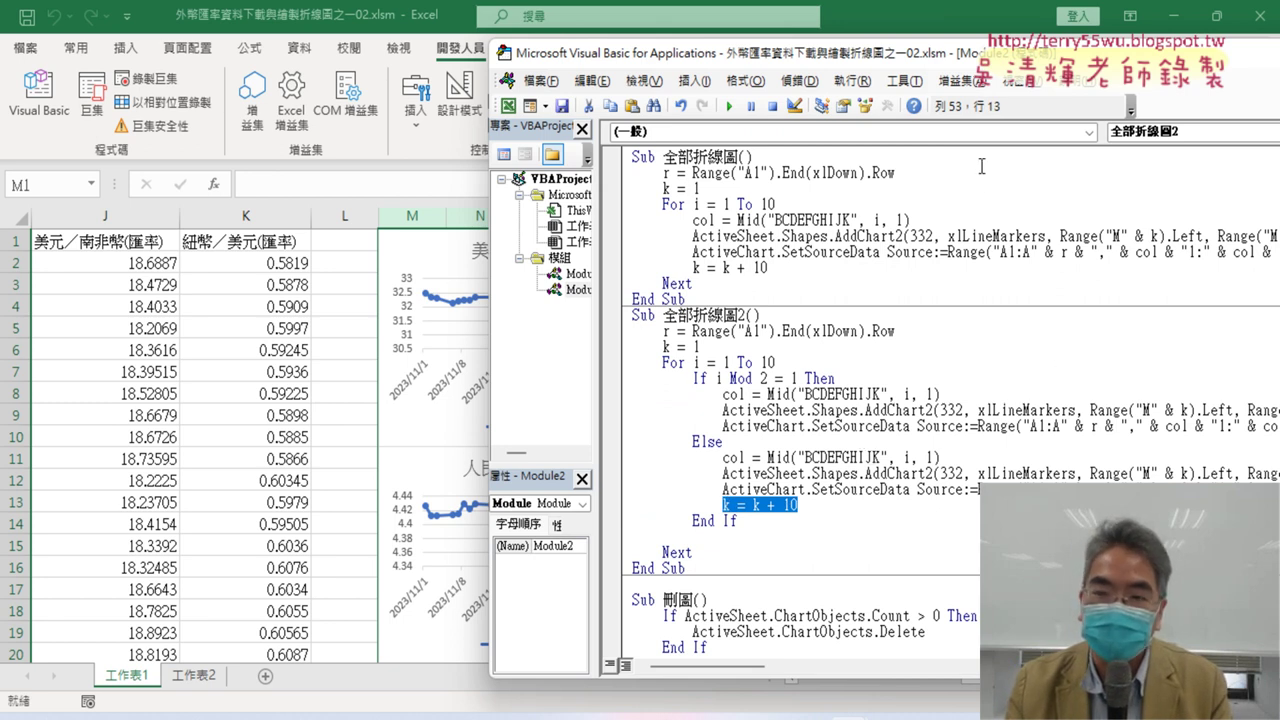
mouse_move(962, 60)
mouse_down()
mouse_move(866, 56)
mouse_move(893, 51)
mouse_up()
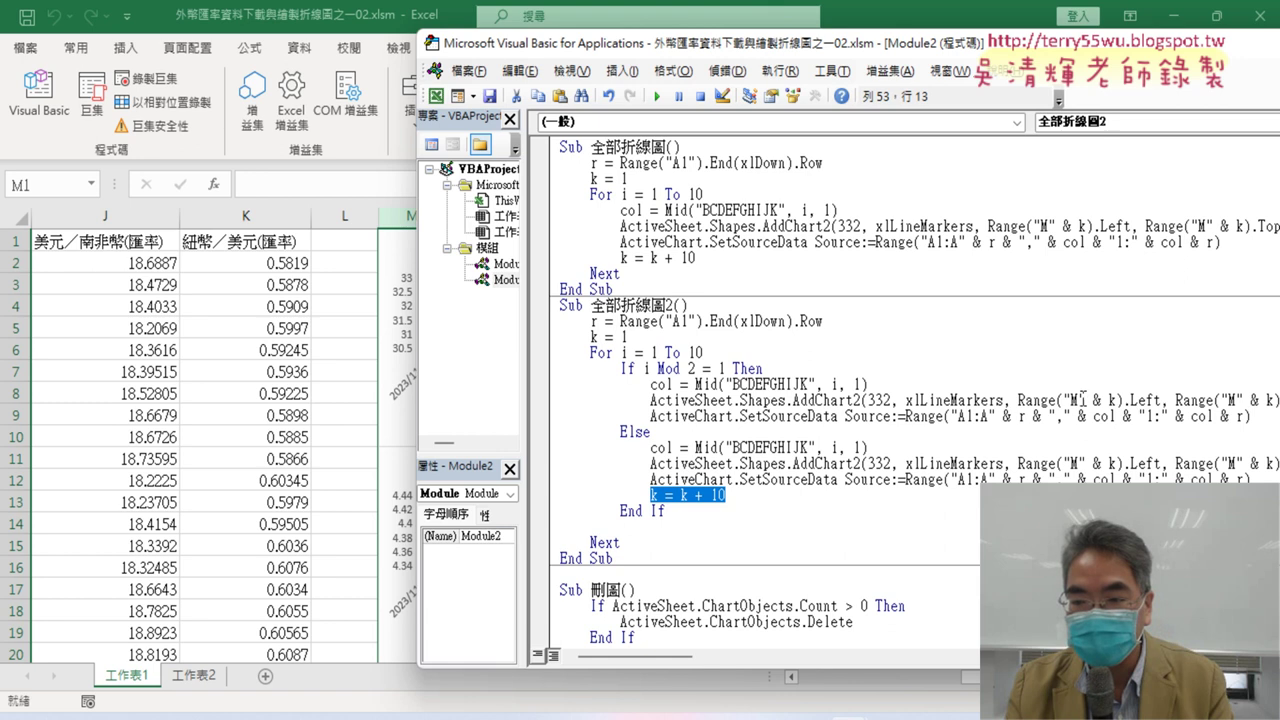
Replace both "M" letters in the Else branch's Range("M" & k).Left and .Top with "R".
double_click(1076, 399)
double_click(1075, 463)
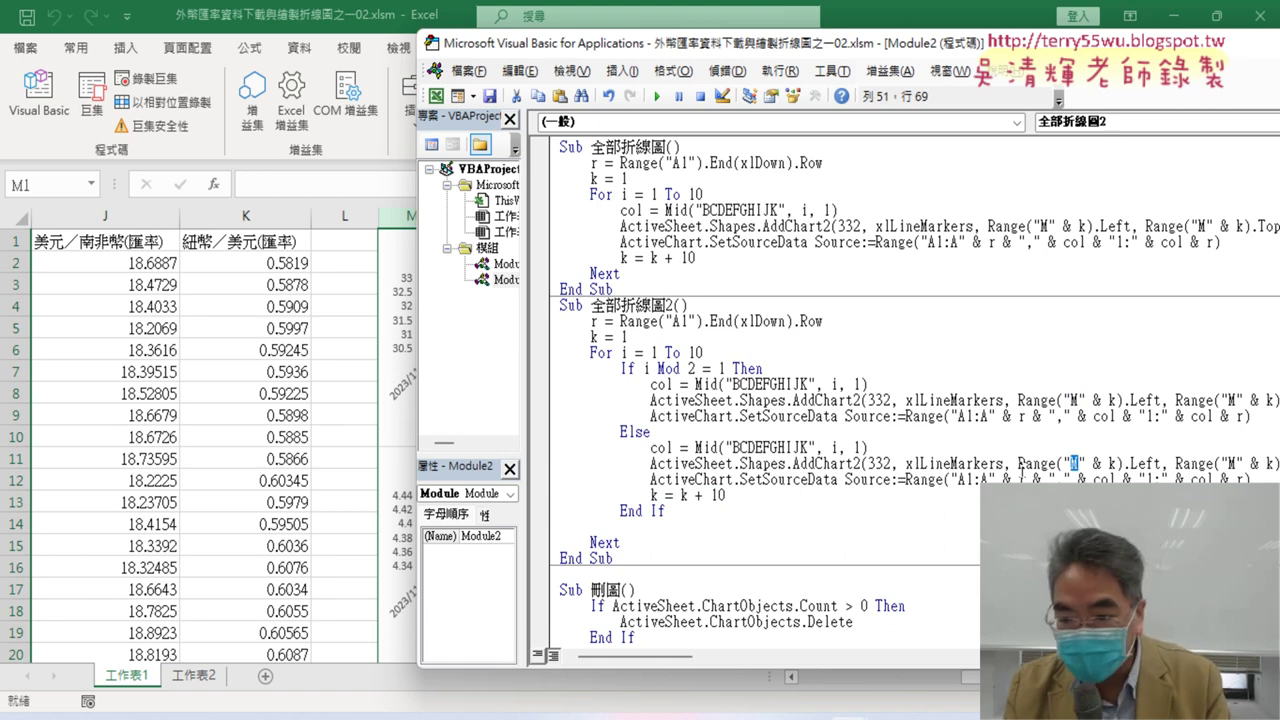
text(R)
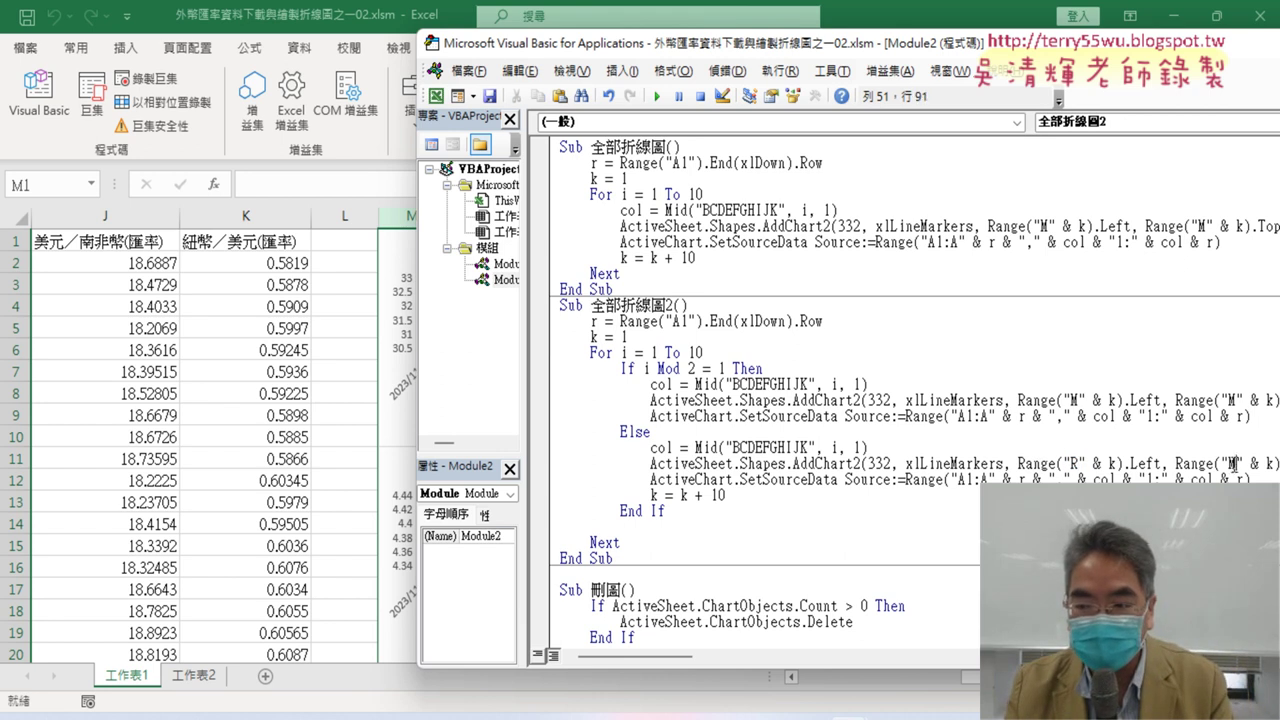
text(R)
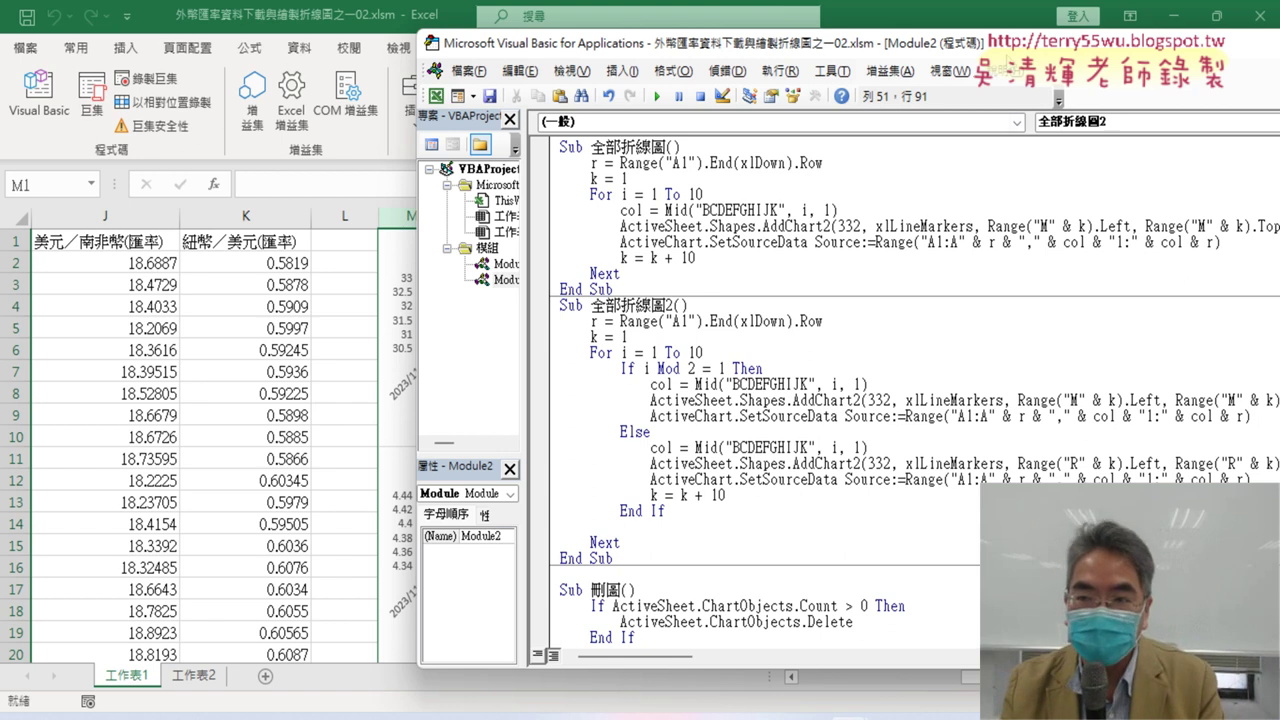
drag(1003, 49, 716, 54)
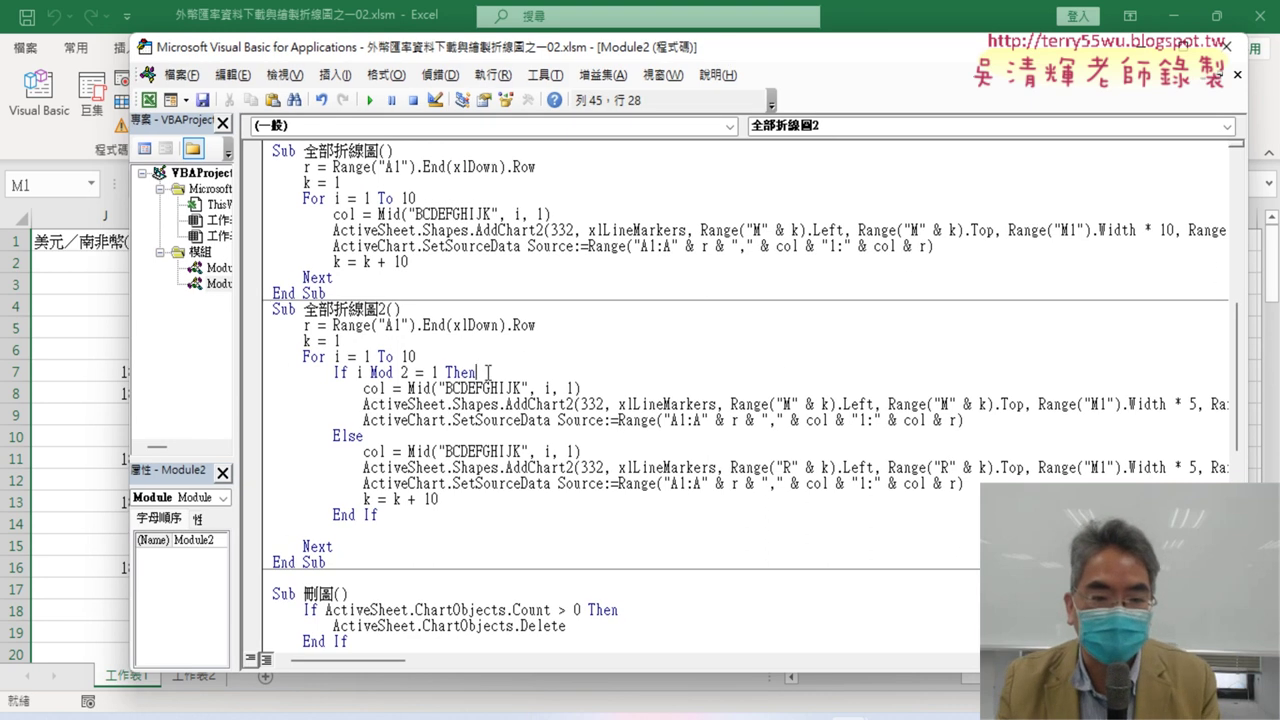
Review the If i Mod 2 = 1 condition, column M versus R positions, and k = k + 10.
drag(478, 372, 257, 380)
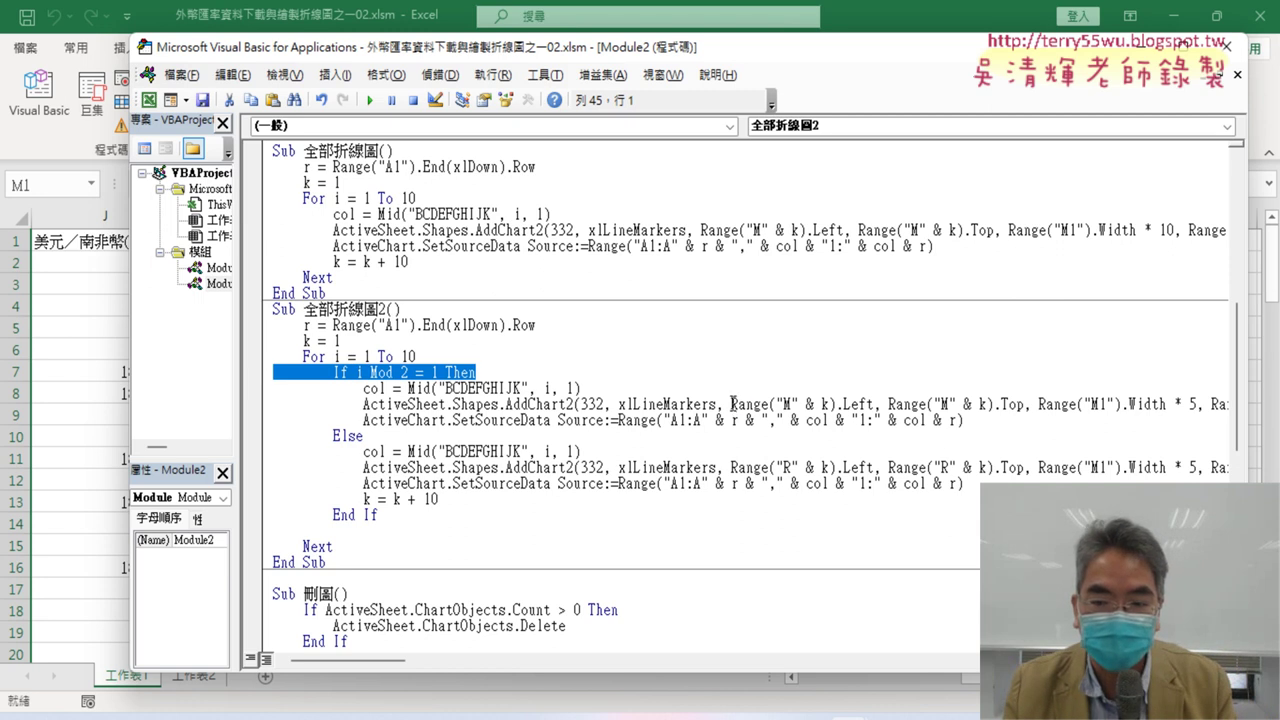
drag(731, 404, 1024, 404)
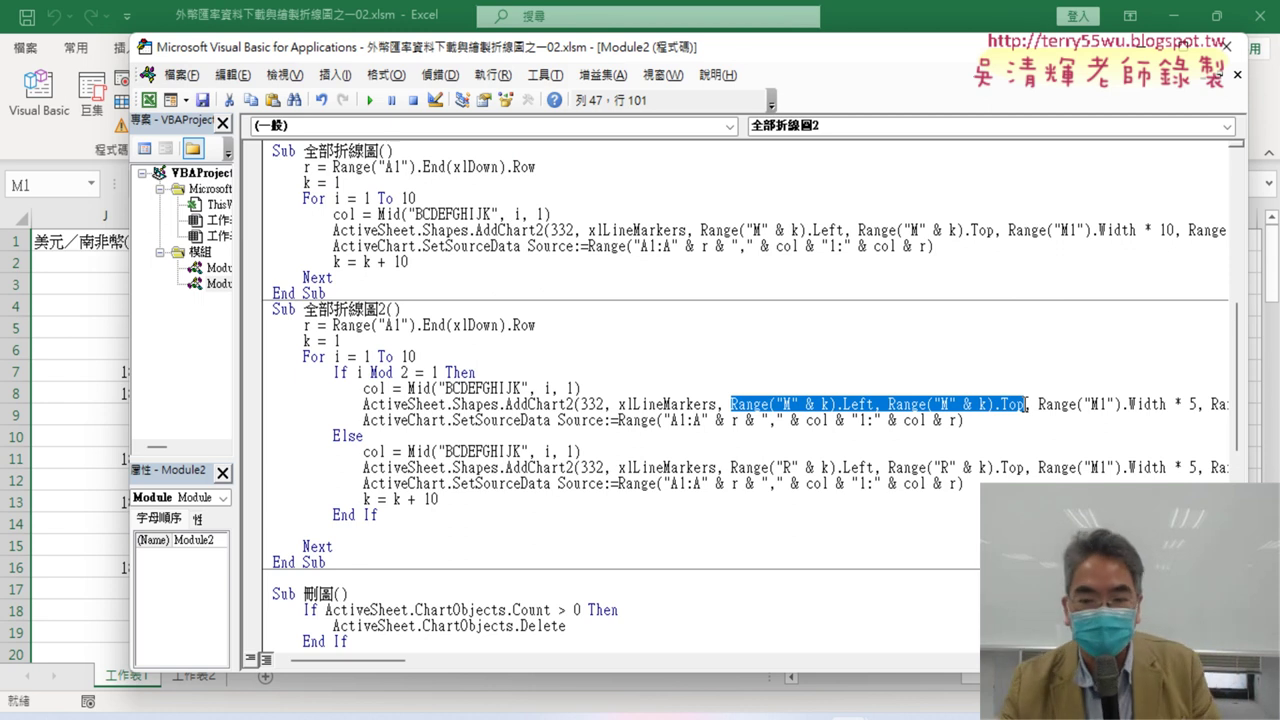
drag(731, 467, 1026, 463)
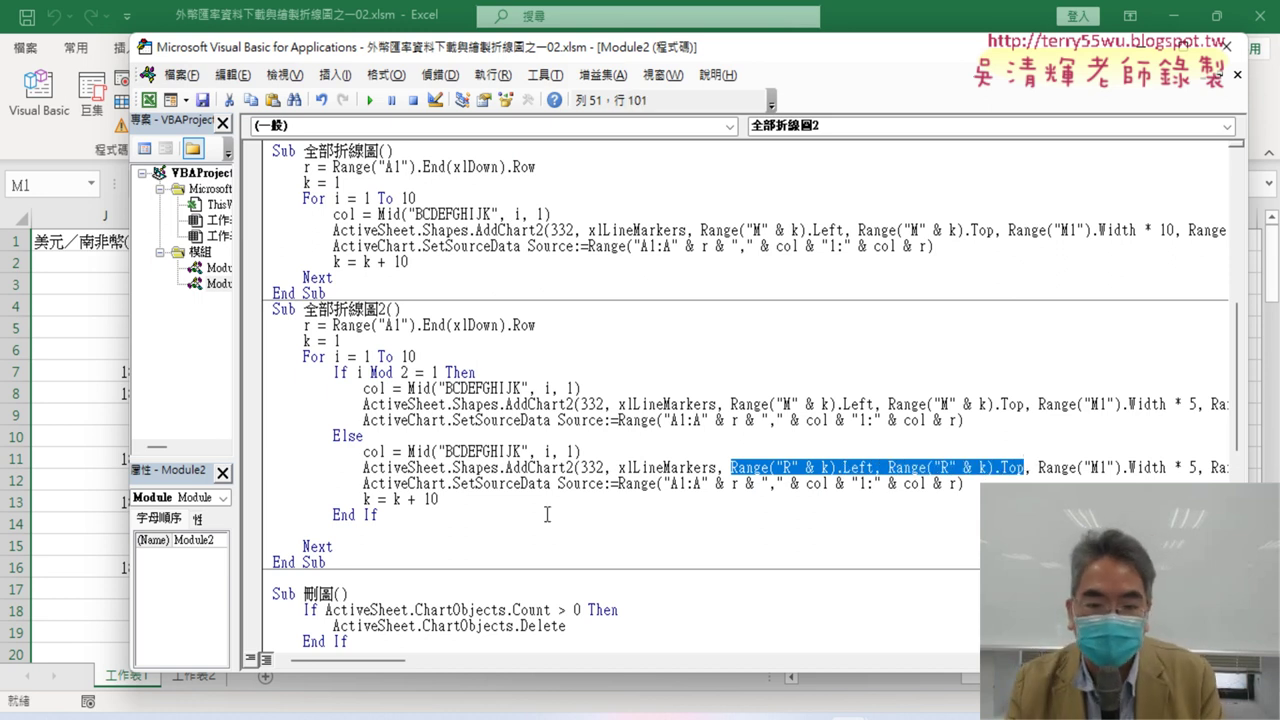
drag(443, 500, 366, 498)
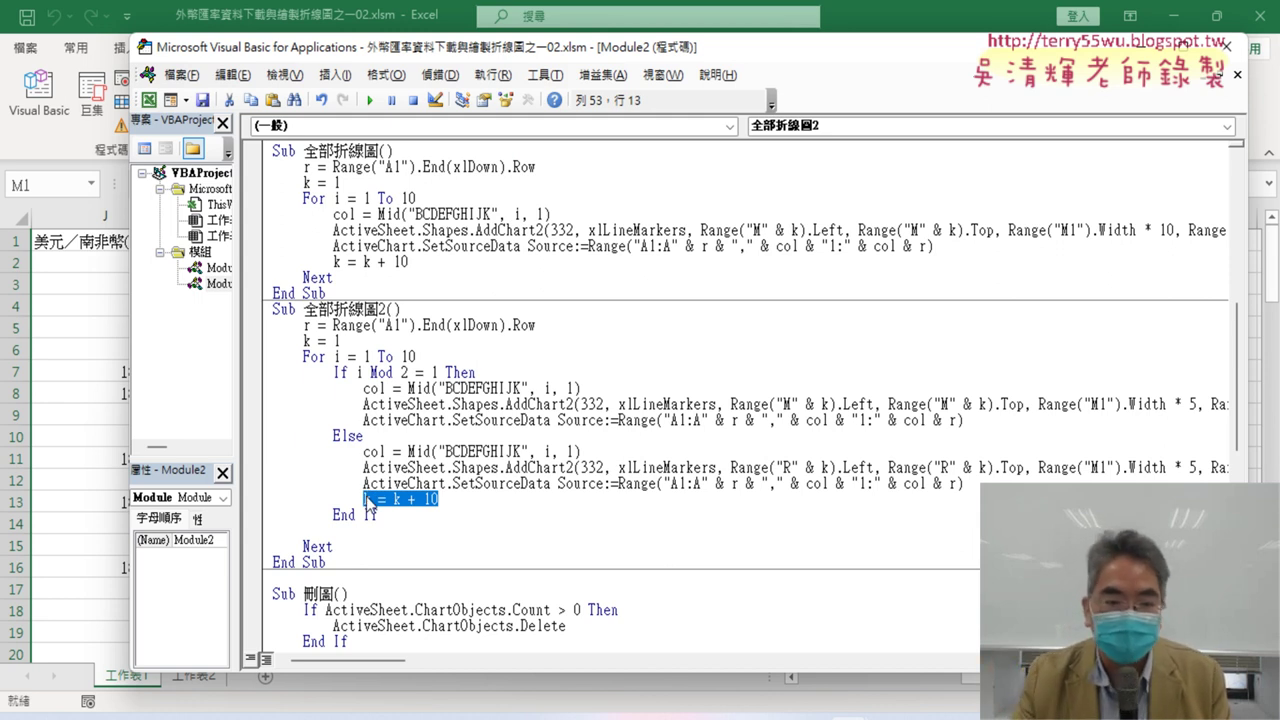
Remove the blank line after End If, then go to the 刪圖 procedure beside columns J–Q.
click(392, 516)
key(Delete)
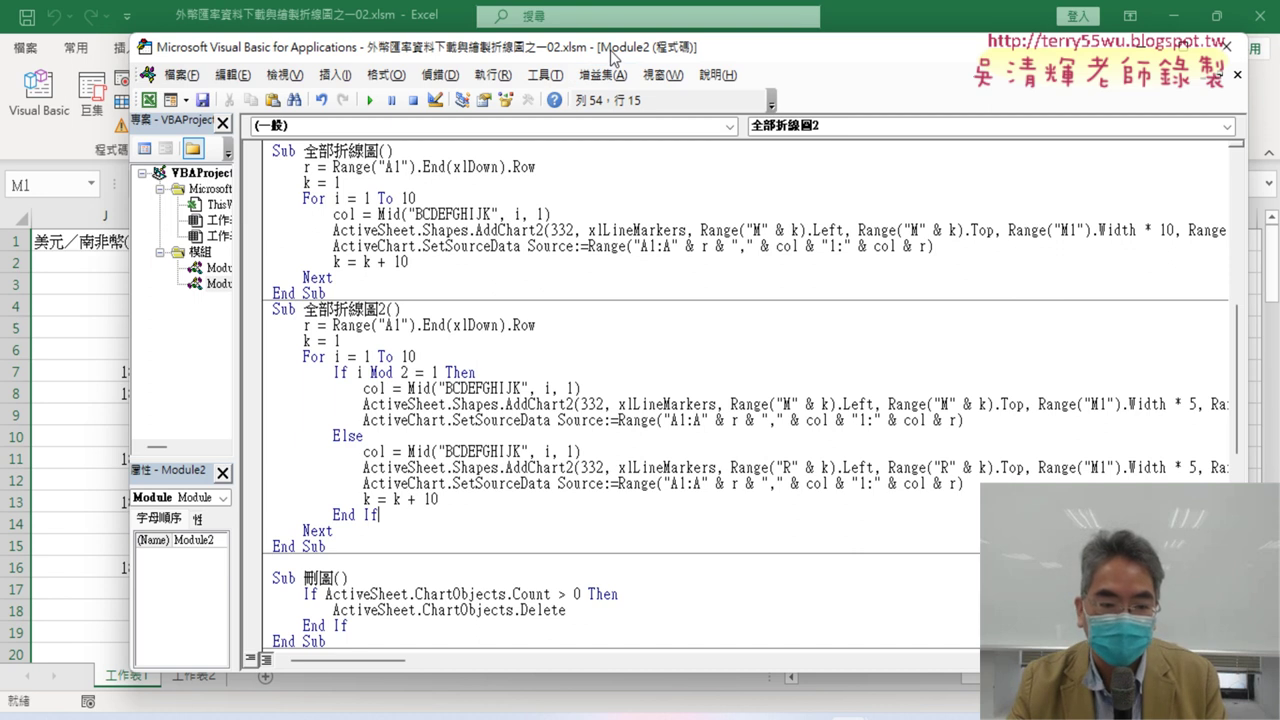
click(477, 610)
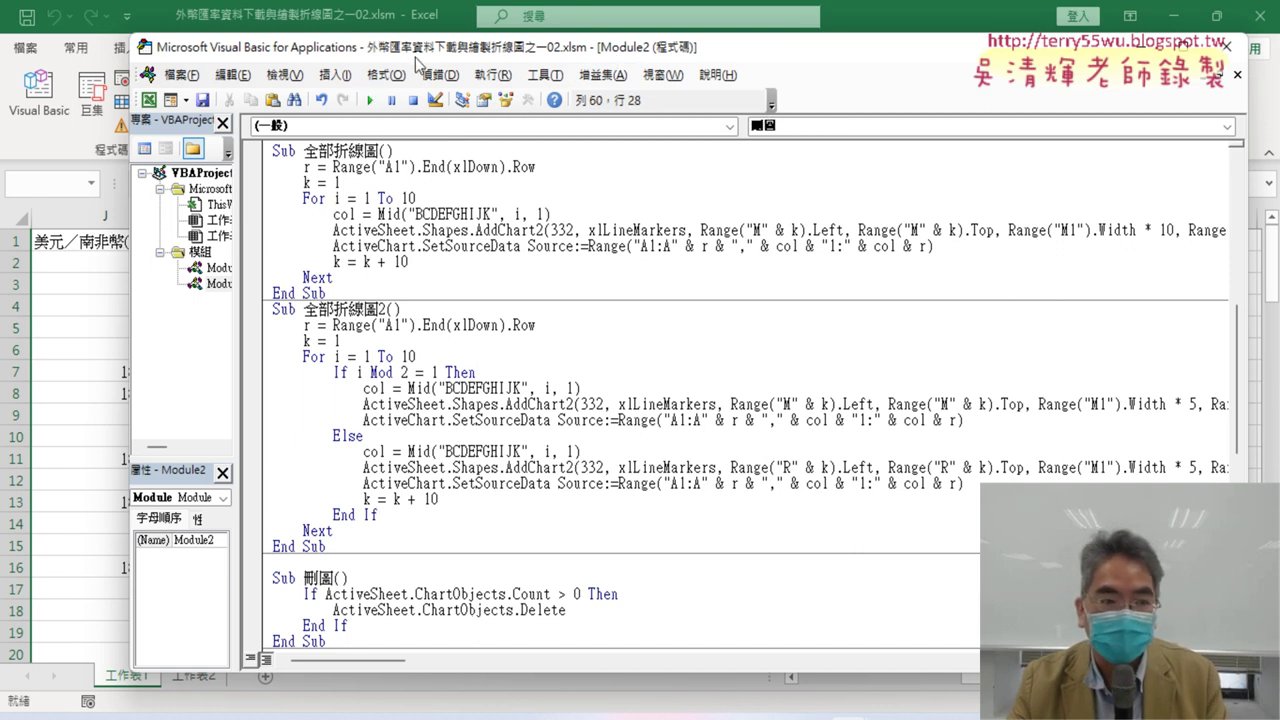
mouse_move(428, 55)
mouse_down()
mouse_move(913, 88)
mouse_move(1026, 62)
mouse_up()
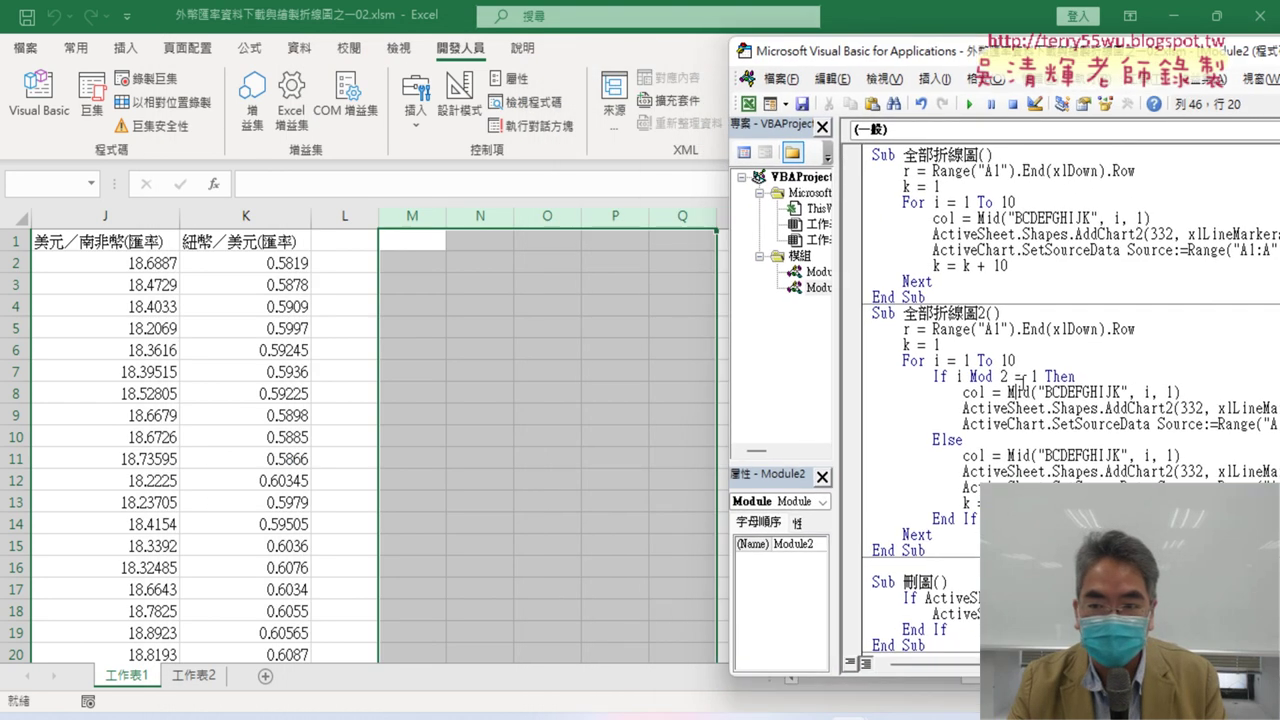
Run 全部折線圖2, scroll through the resulting M/R chart grid, and reopen the VBA editor.
click(968, 103)
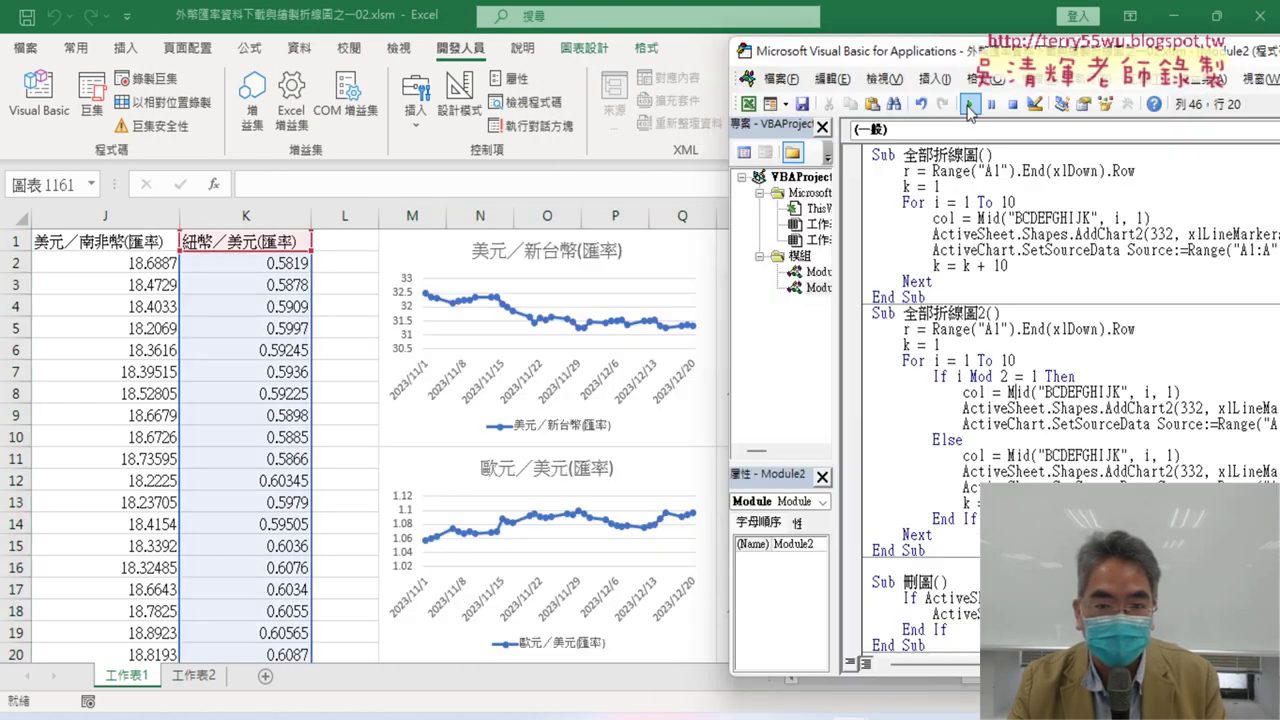
click(351, 287)
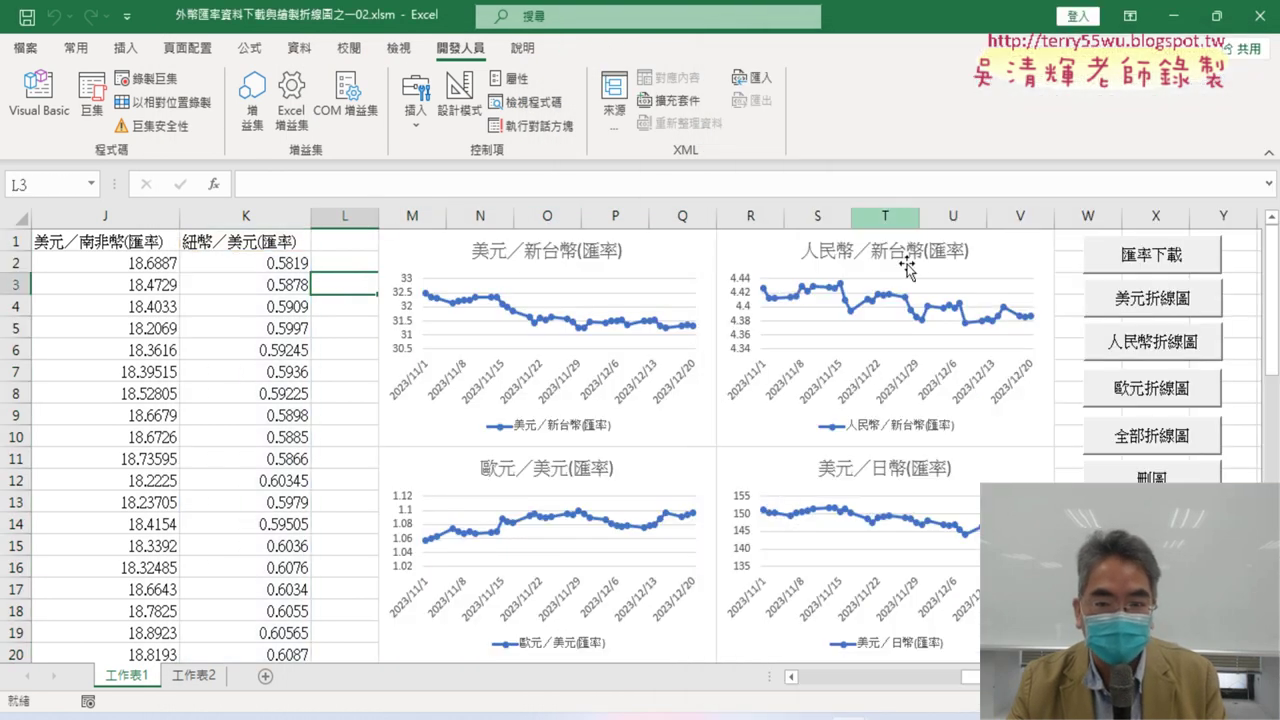
scroll(840, 545, down, 3)
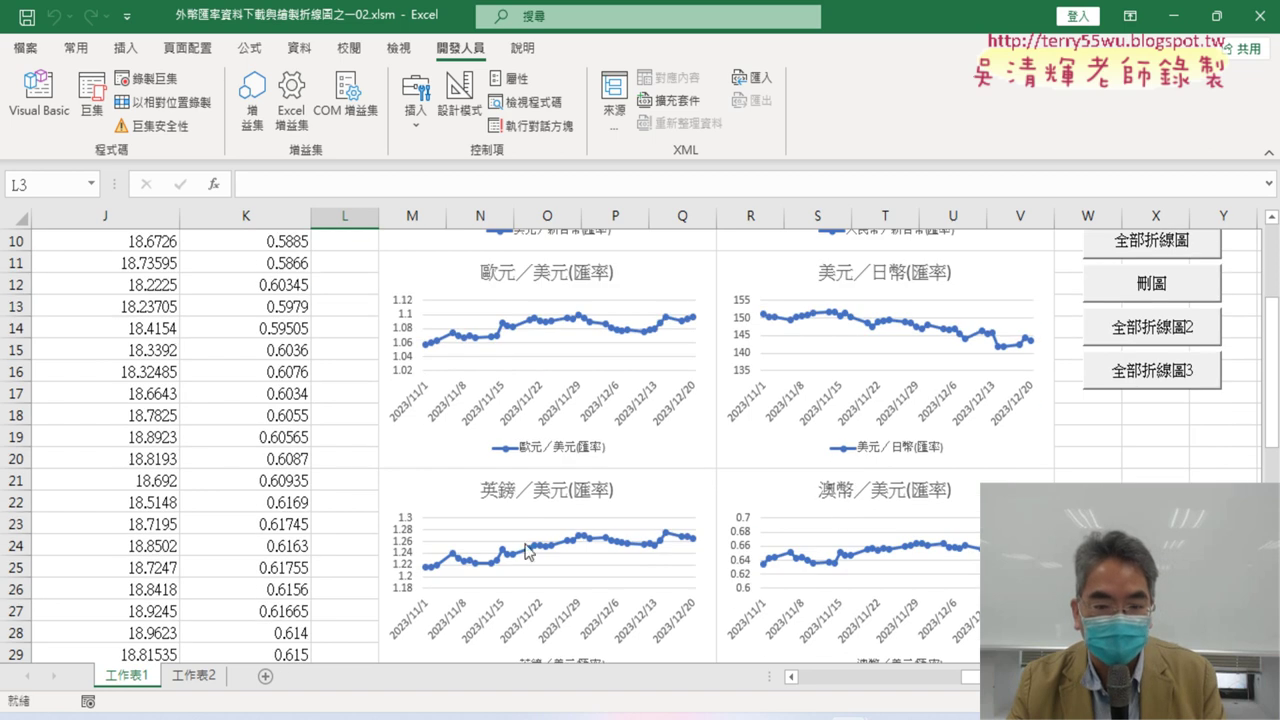
scroll(528, 552, down, 3)
scroll(536, 550, down, 2)
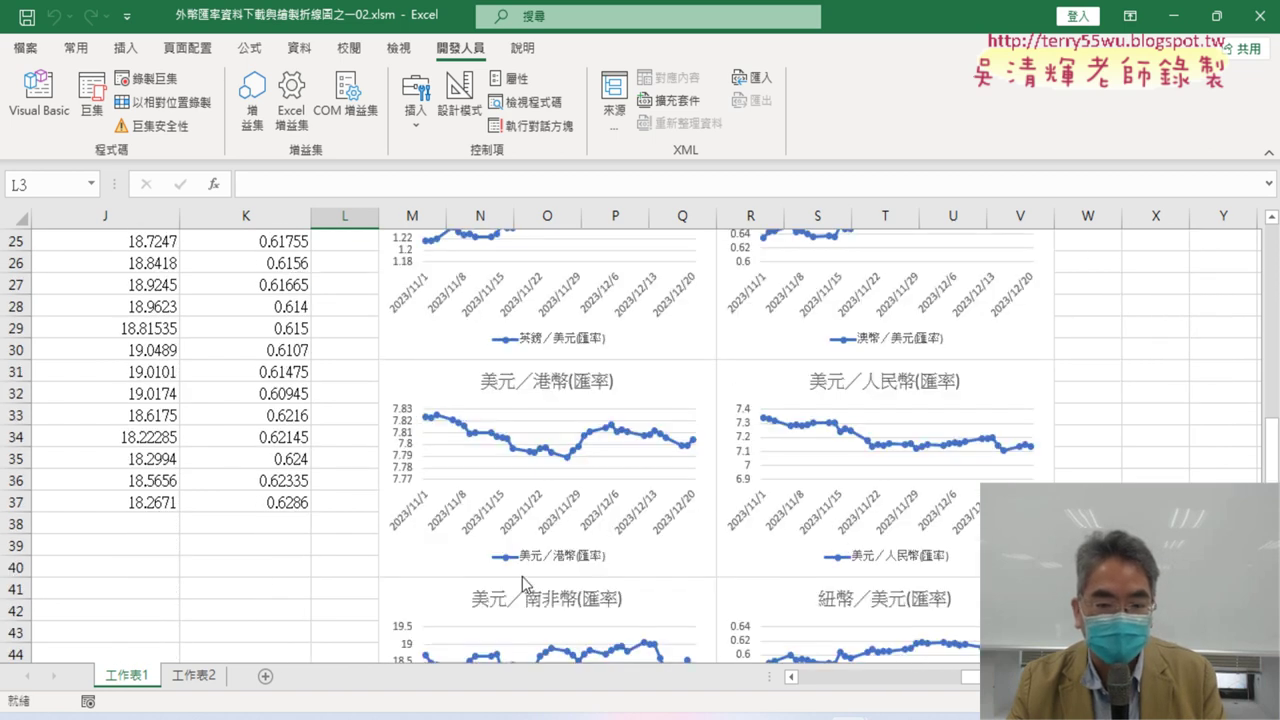
scroll(530, 560, down, 4)
scroll(932, 478, up, 5)
scroll(932, 478, up, 7)
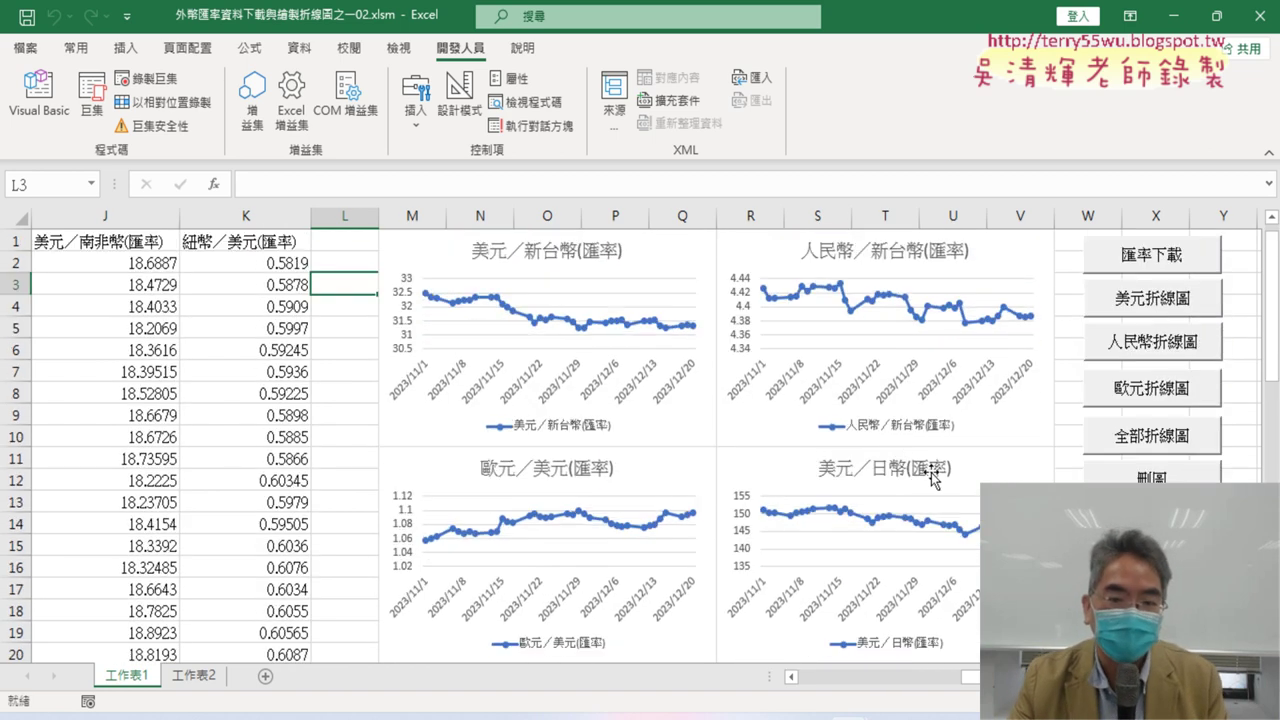
click(38, 95)
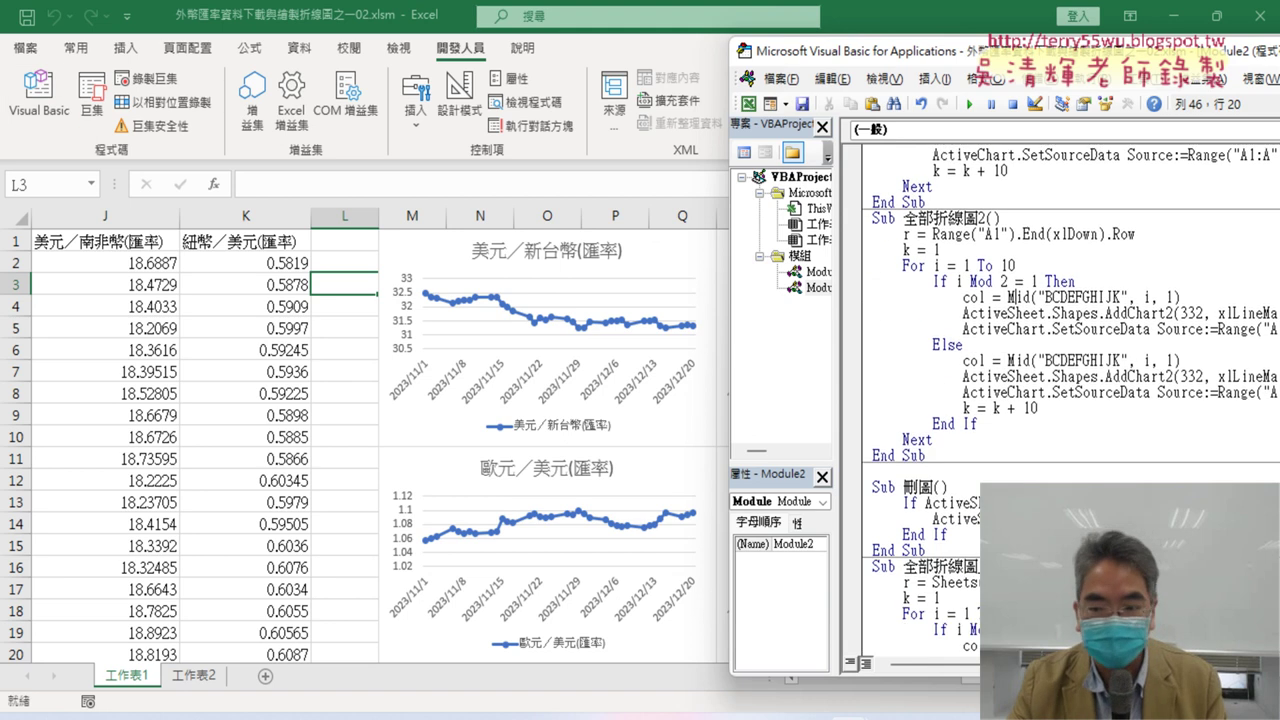
Run the 刪圖 macro to delete all charts, then shift the editor left to show full code lines.
click(966, 104)
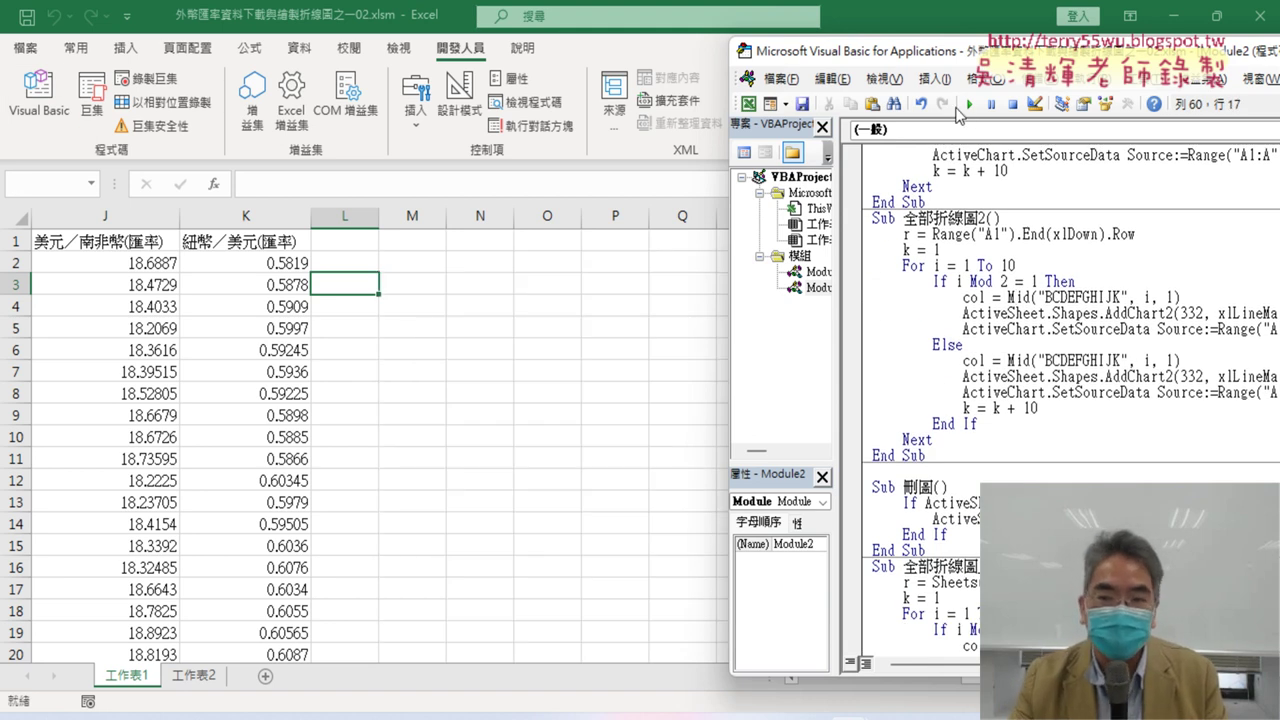
drag(972, 56, 340, 64)
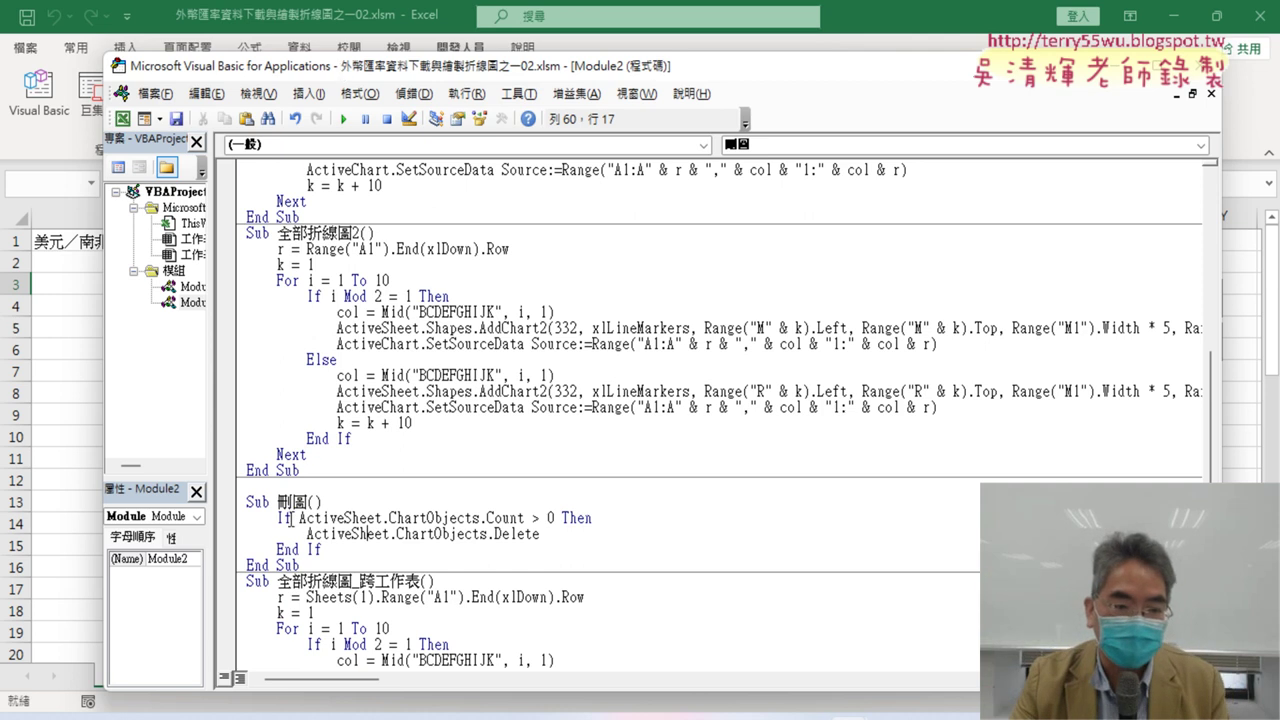
Delete the existing 全部折線圖2 procedure.
drag(300, 470, 220, 232)
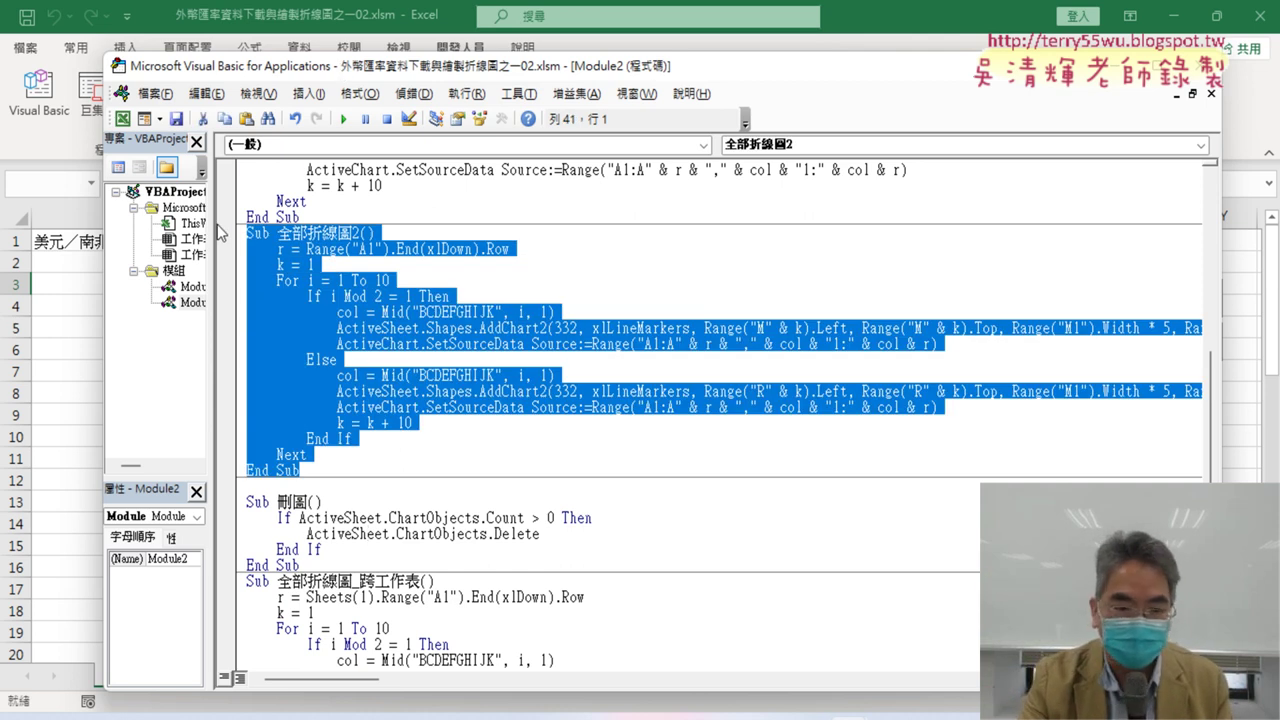
key(Delete)
scroll(343, 381, up, 2)
scroll(343, 381, up, 2)
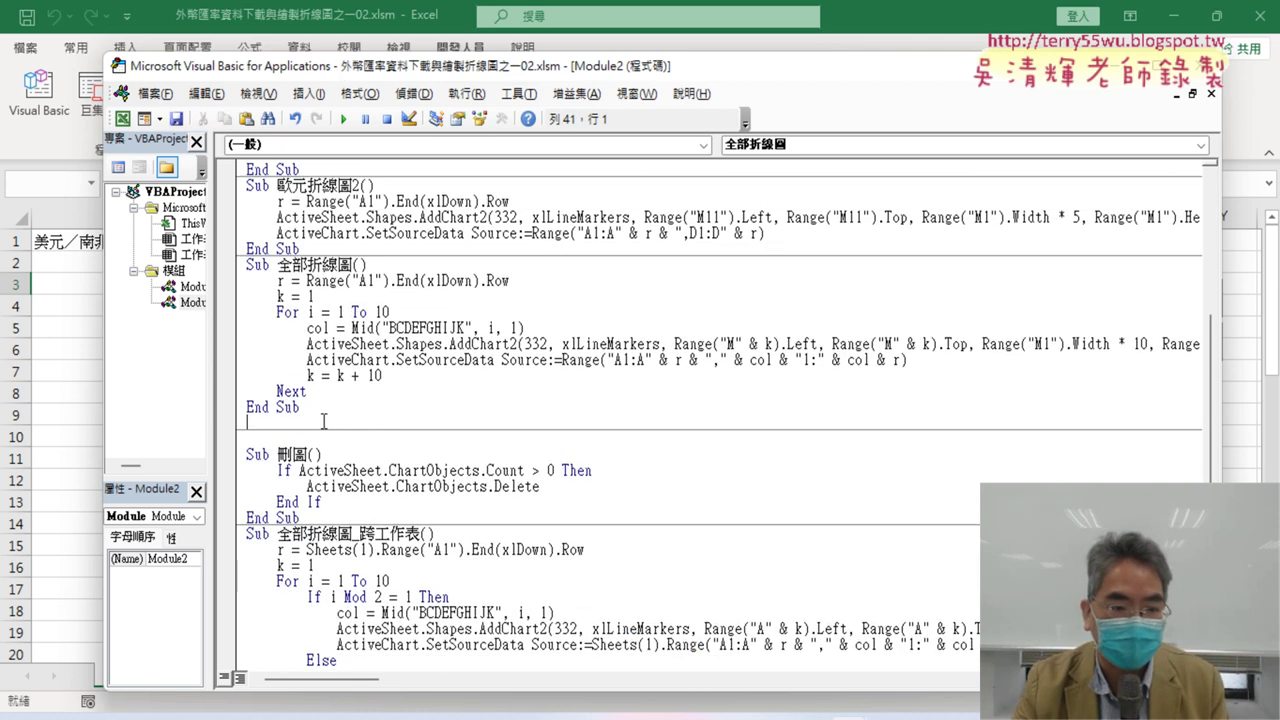
Paste a duplicate of the 全部折線圖 procedure below its End Sub as 全部折線圖2.
drag(323, 421, 229, 259)
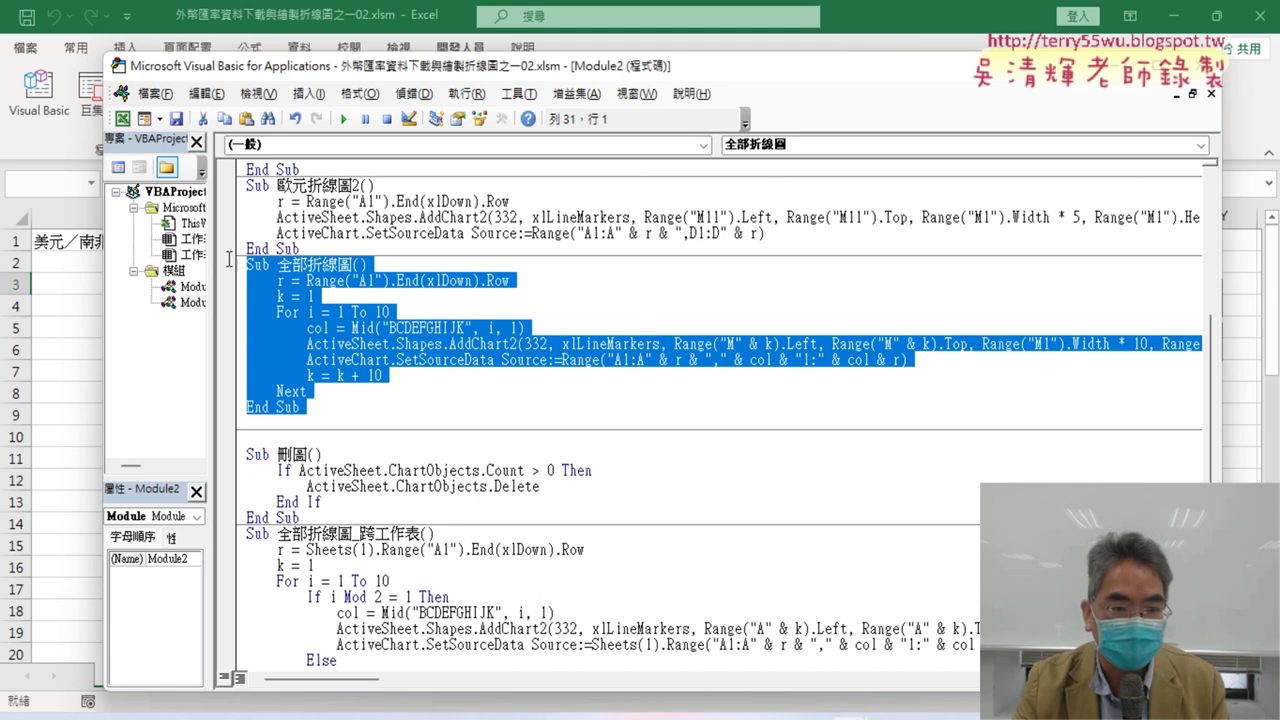
key(ctrl+c)
click(265, 430)
key(ctrl+v)
click(366, 412)
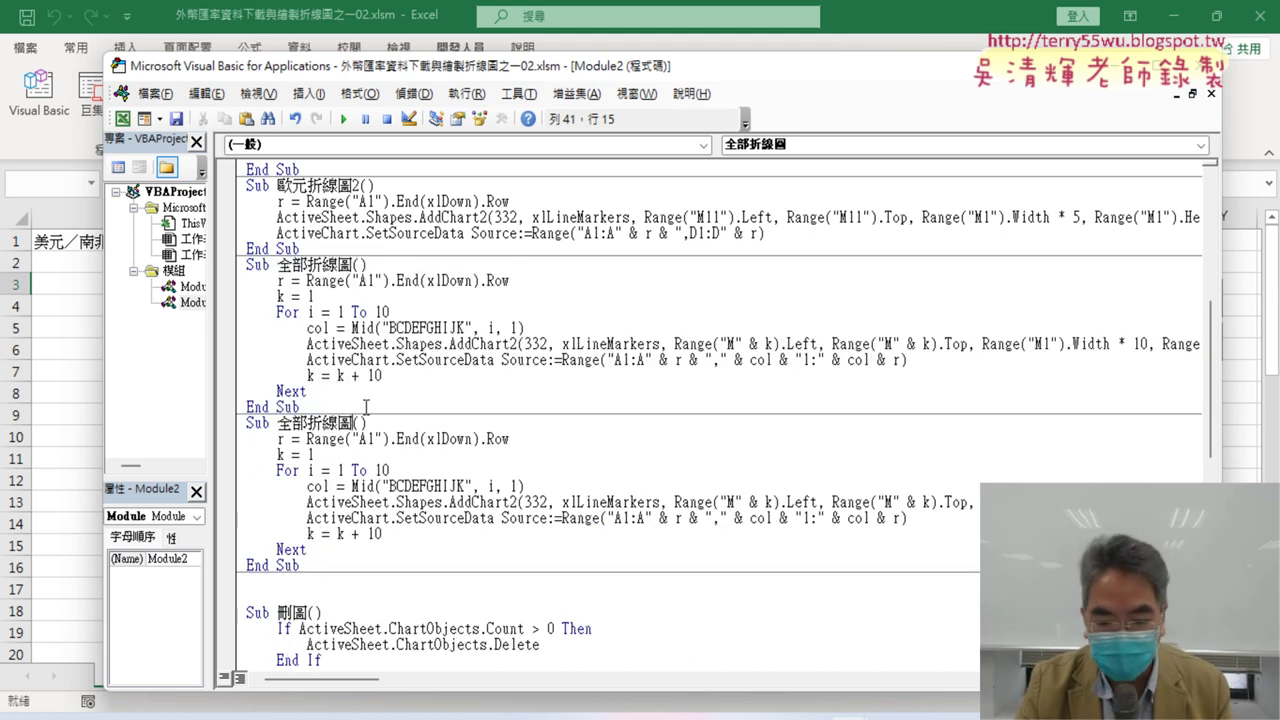
scroll(355, 300, down, 1)
scroll(355, 280, down, 1)
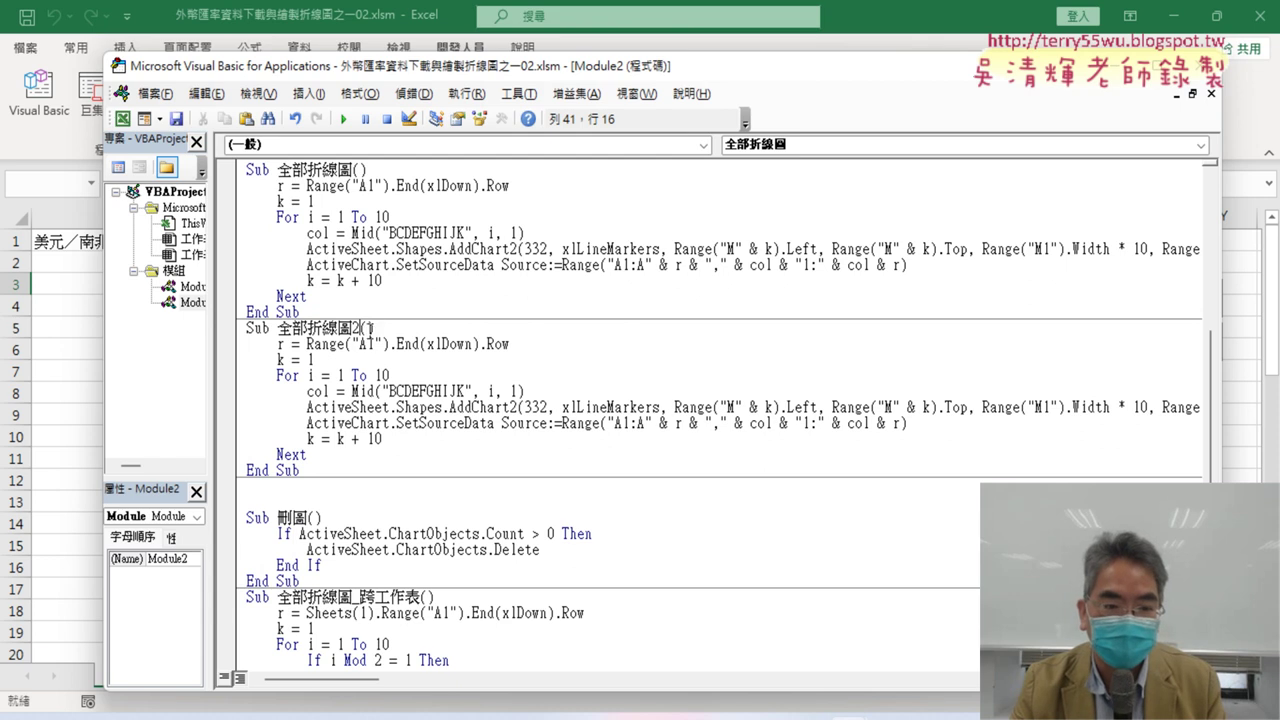
drag(359, 327, 351, 327)
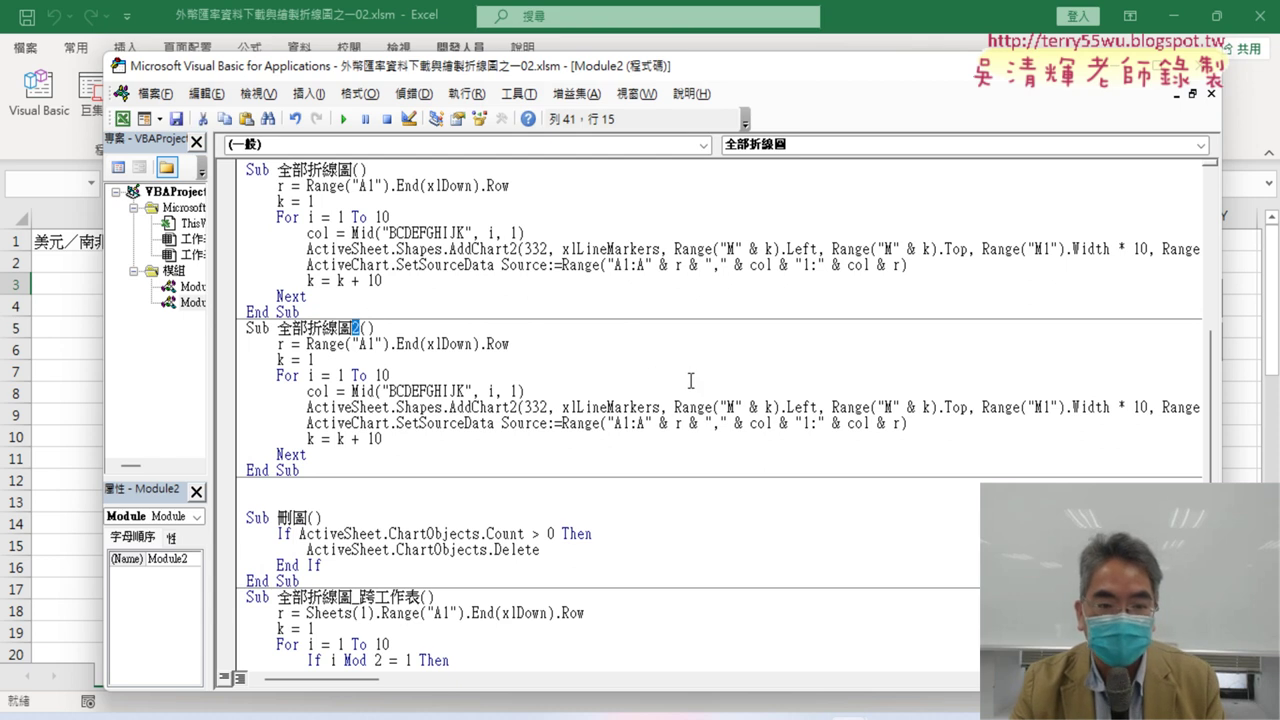
Change the chart width multiplier in Range("M1").Width * 10 to 5.
click(450, 381)
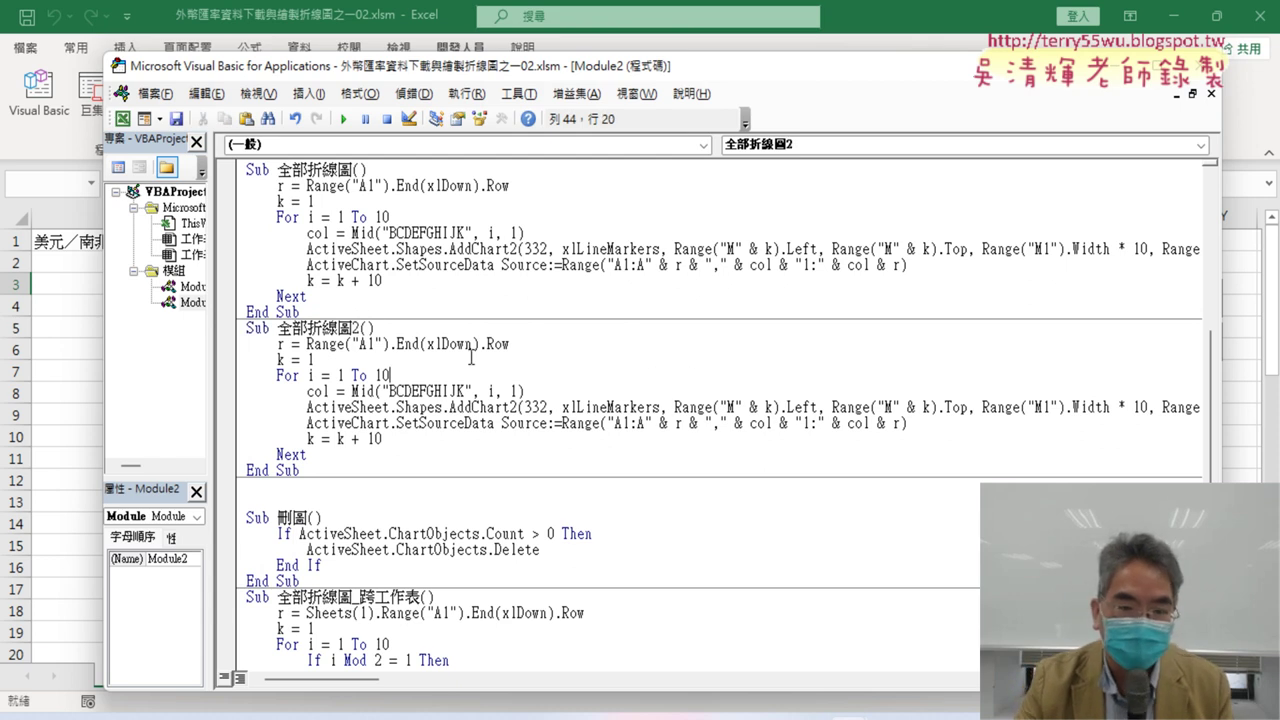
drag(1151, 407, 1142, 407)
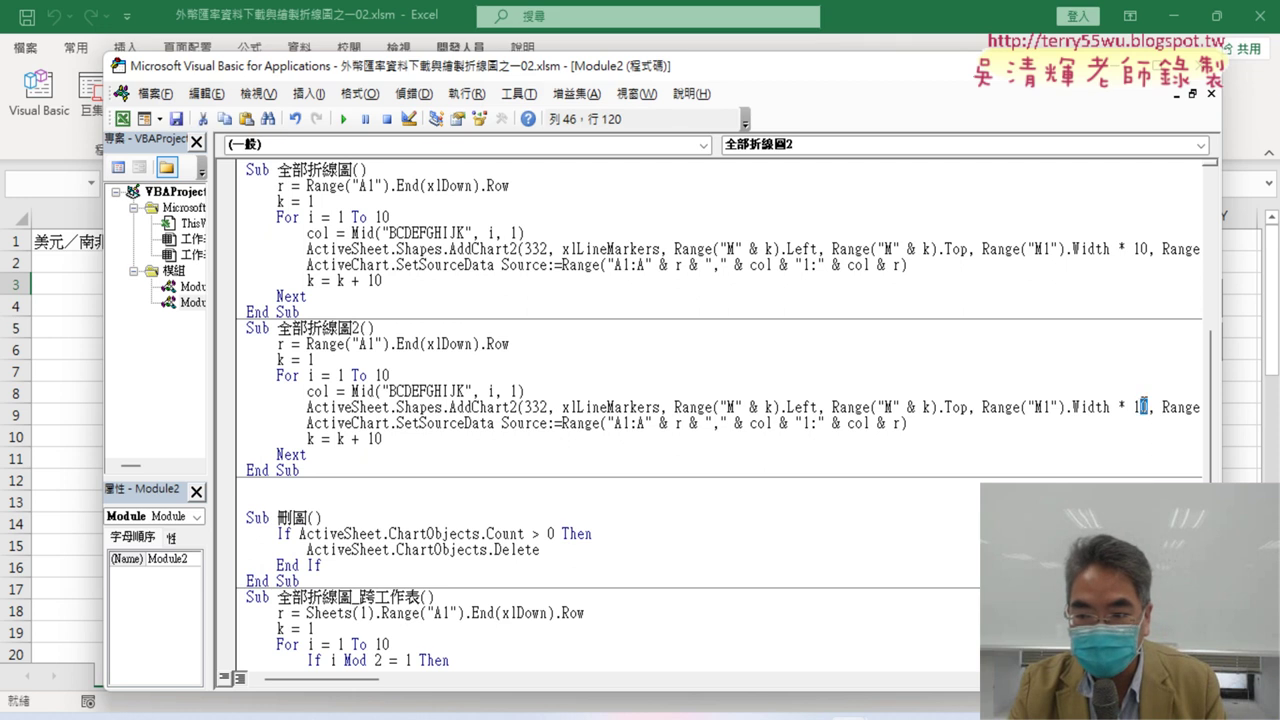
text(5)
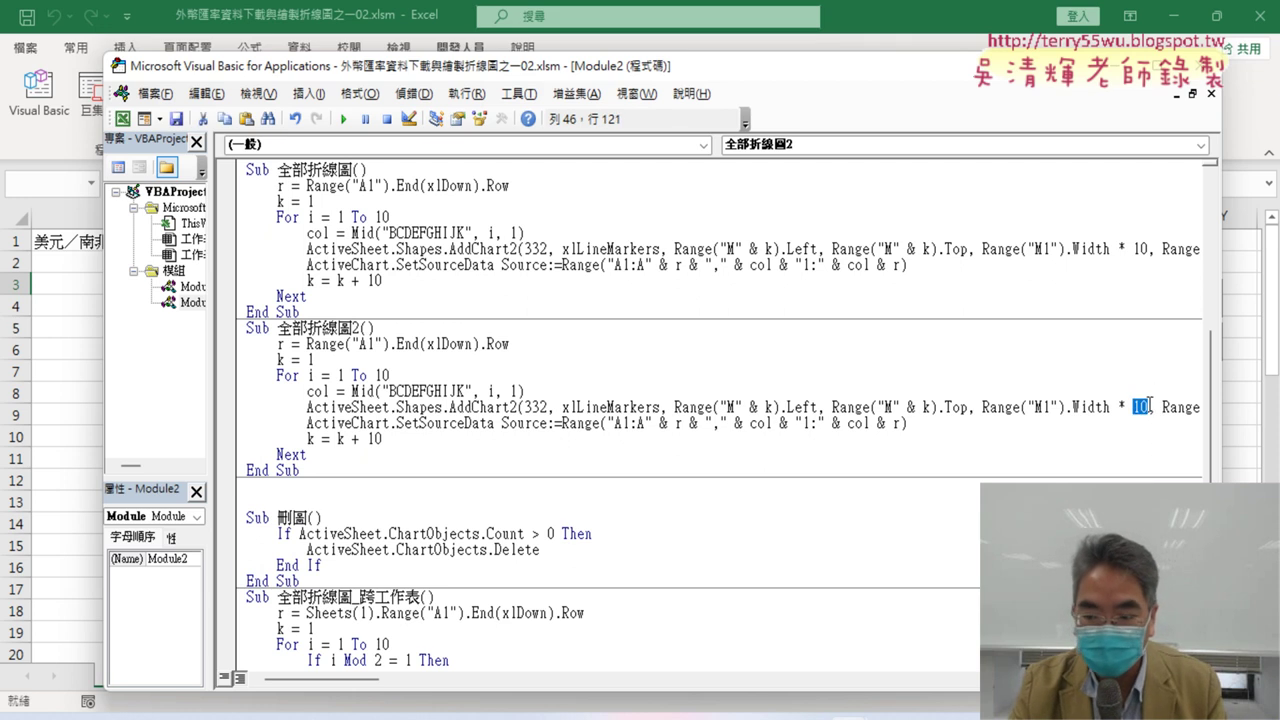
text(5)
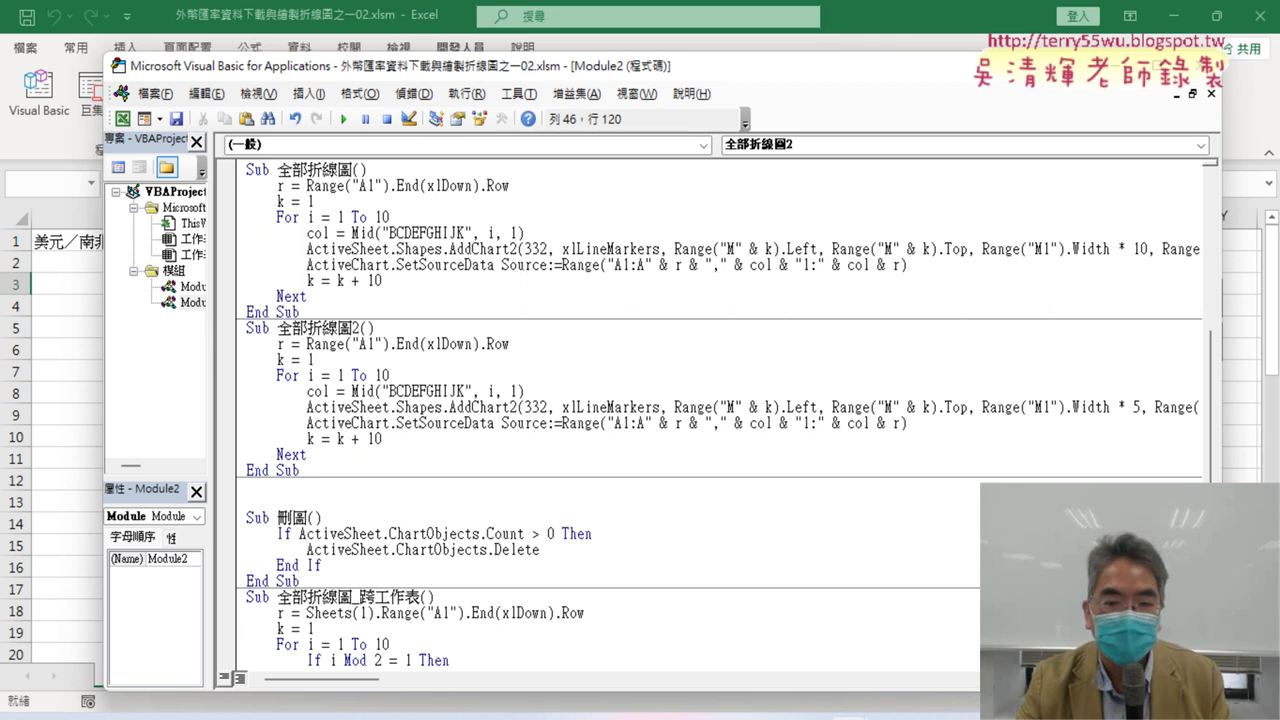
Insert an indented If i Mod 2 = 1 Then / Else / End If block after For i = 1 To 10.
click(405, 375)
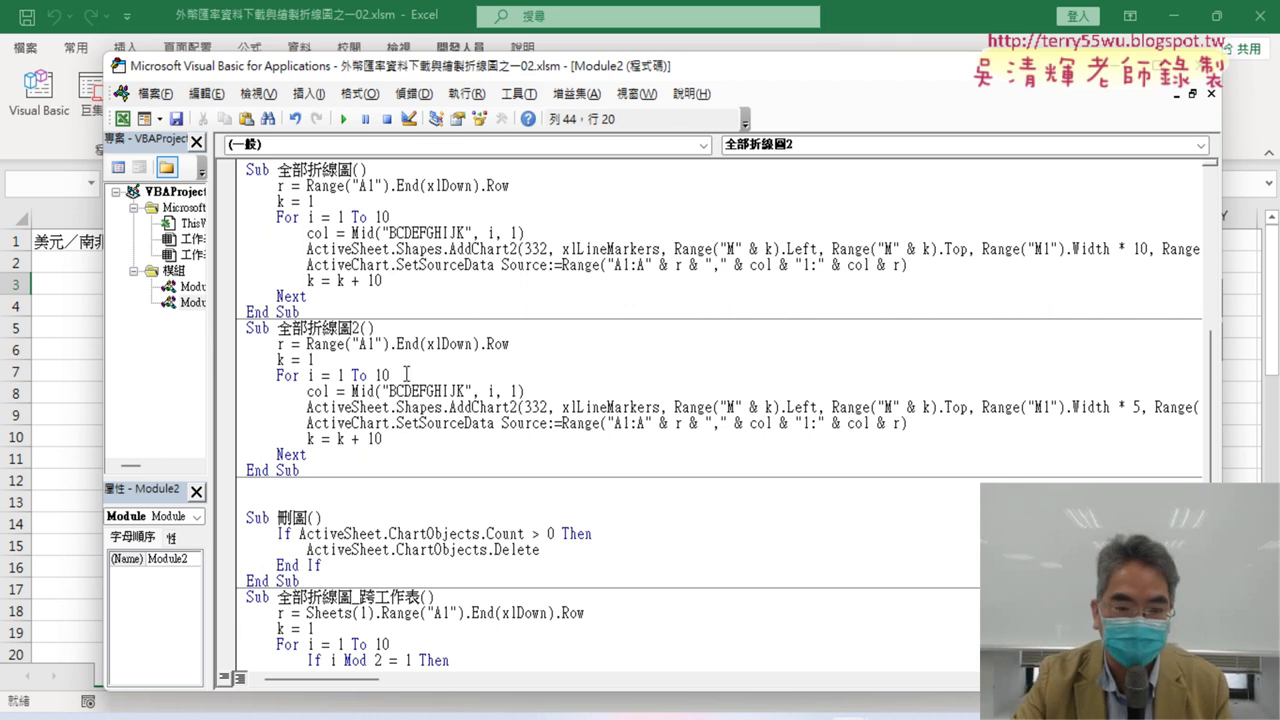
key(Return)
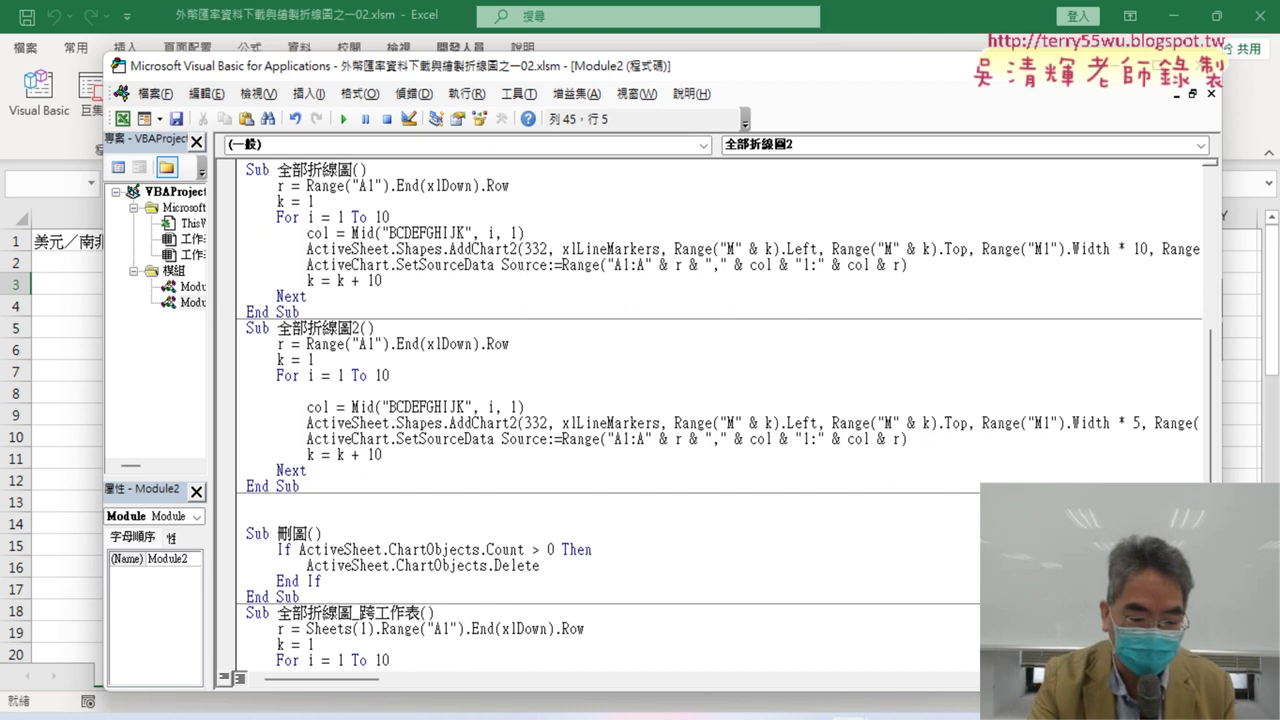
key(Tab)
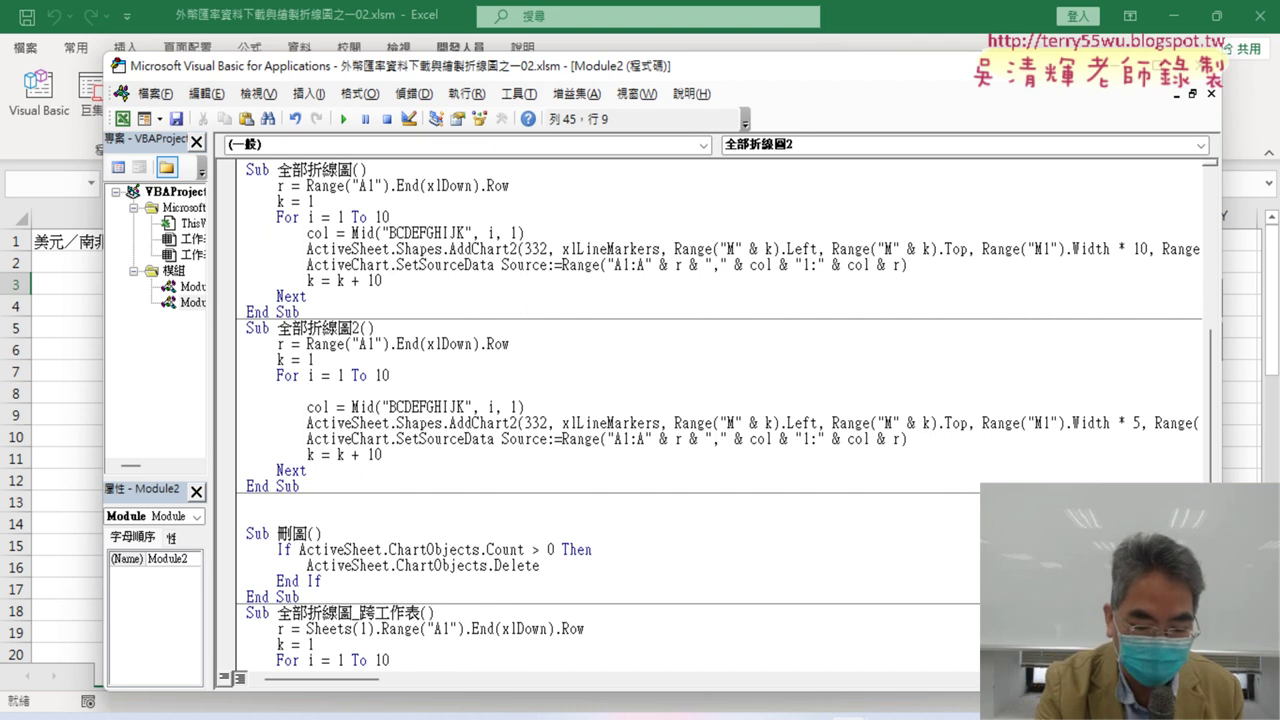
text(if i)
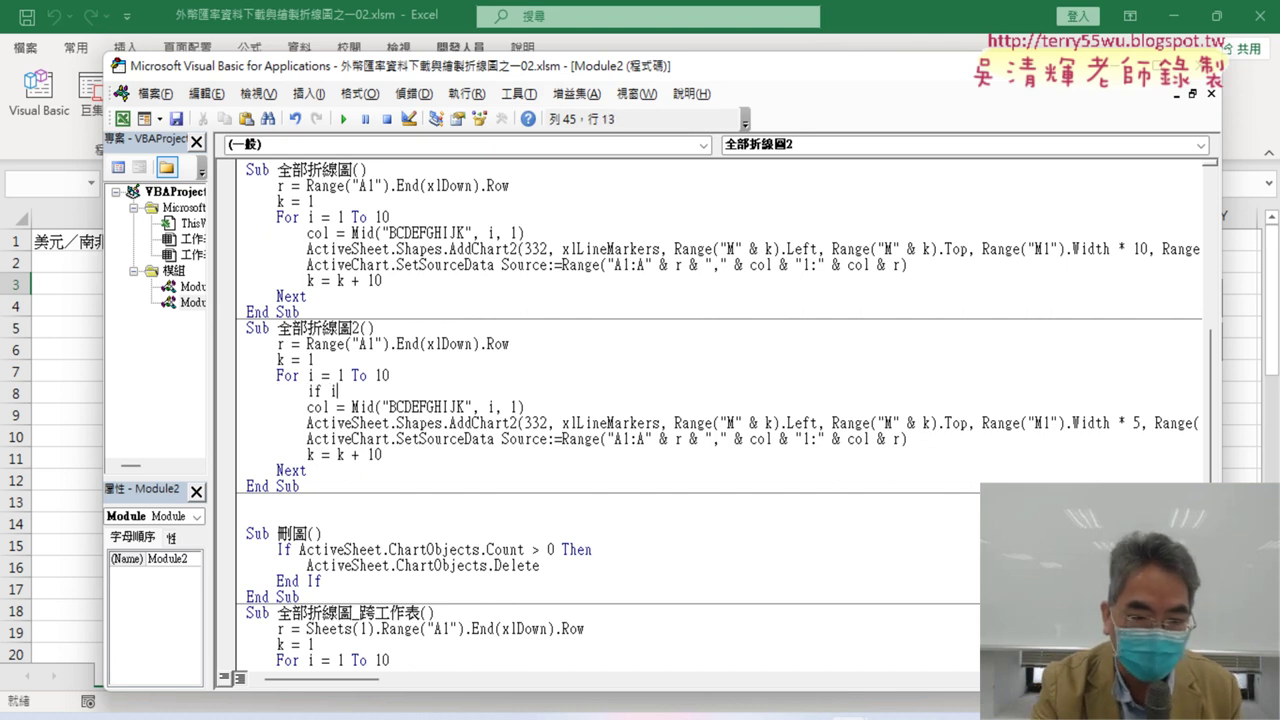
text( mod 2=1)
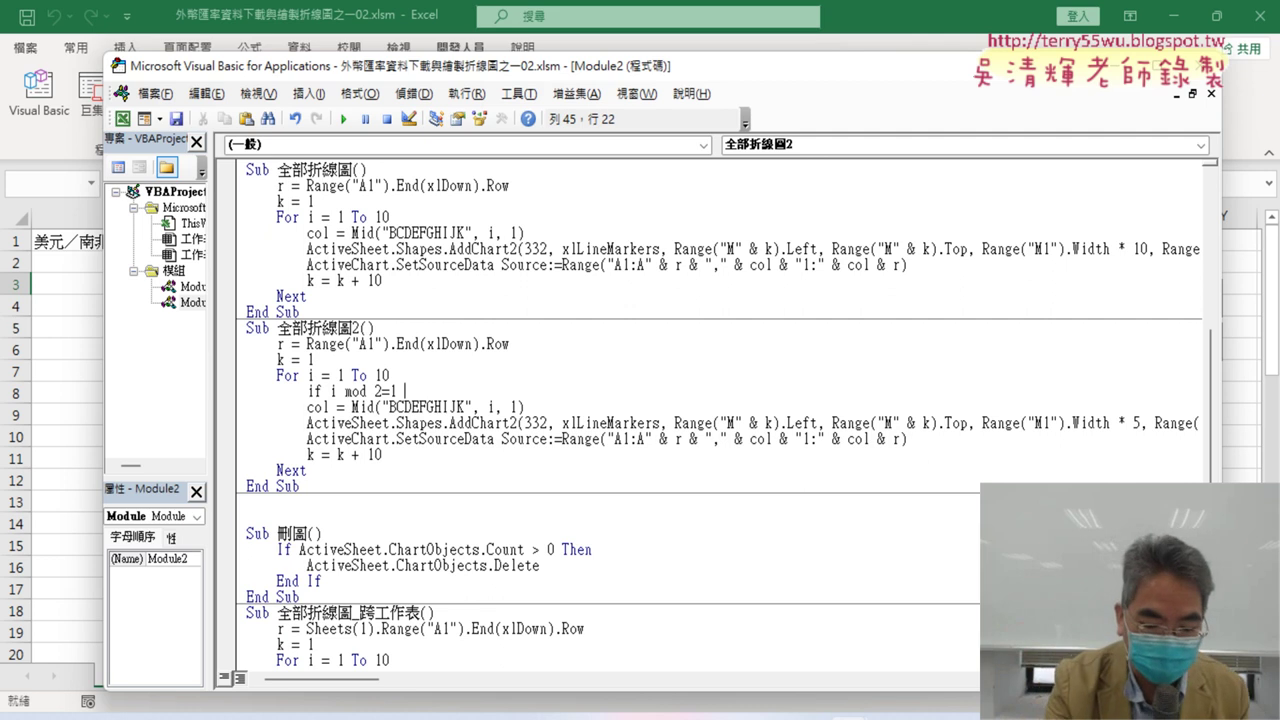
text(the)
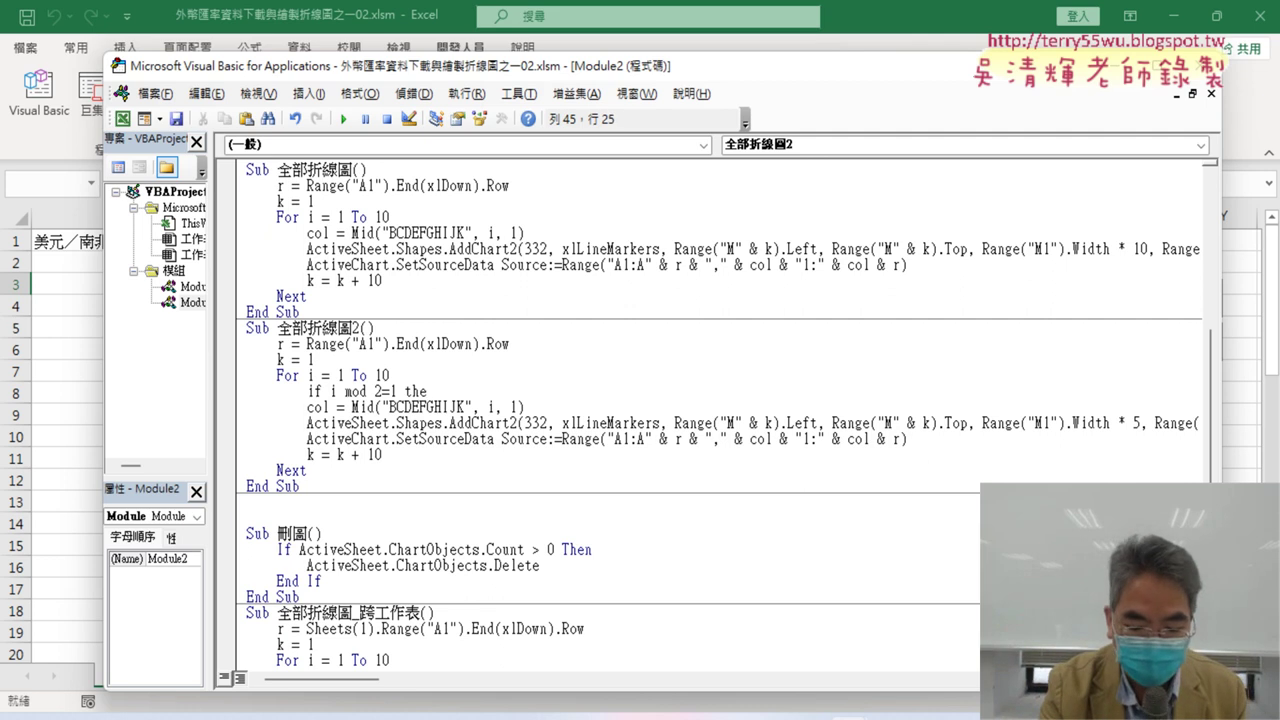
text(n)
key(Return)
key(Return)
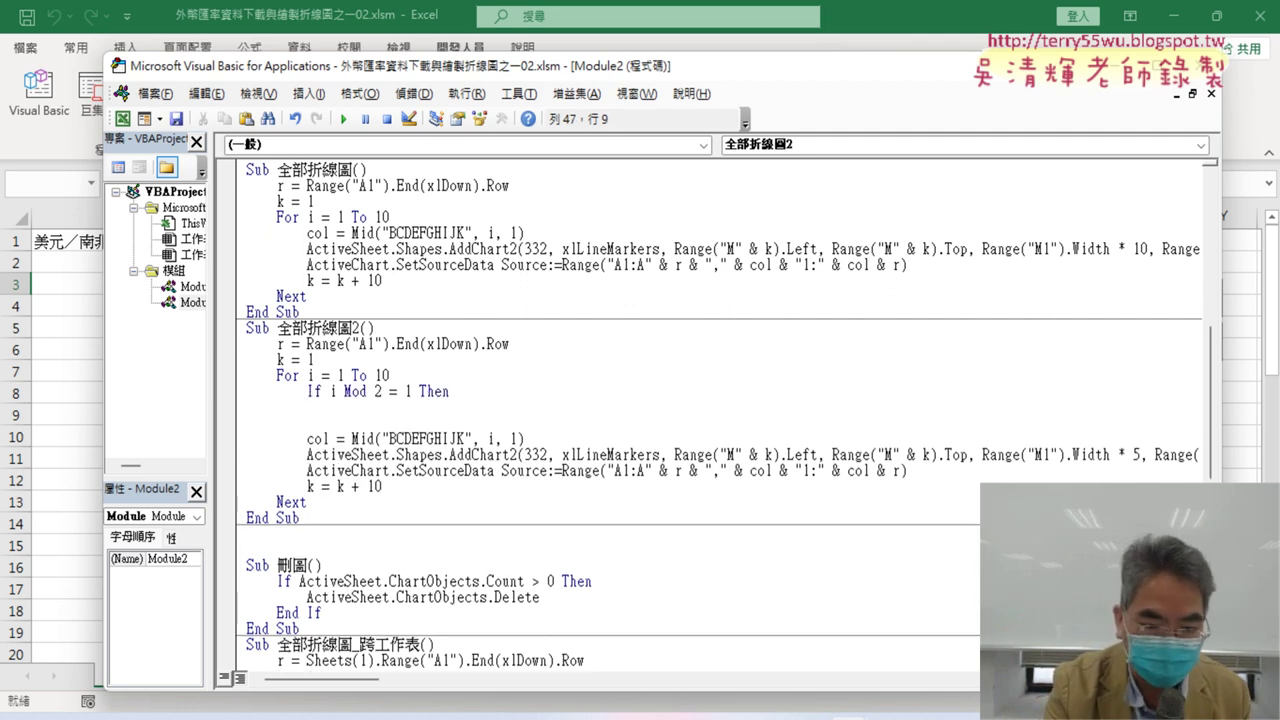
text(e)
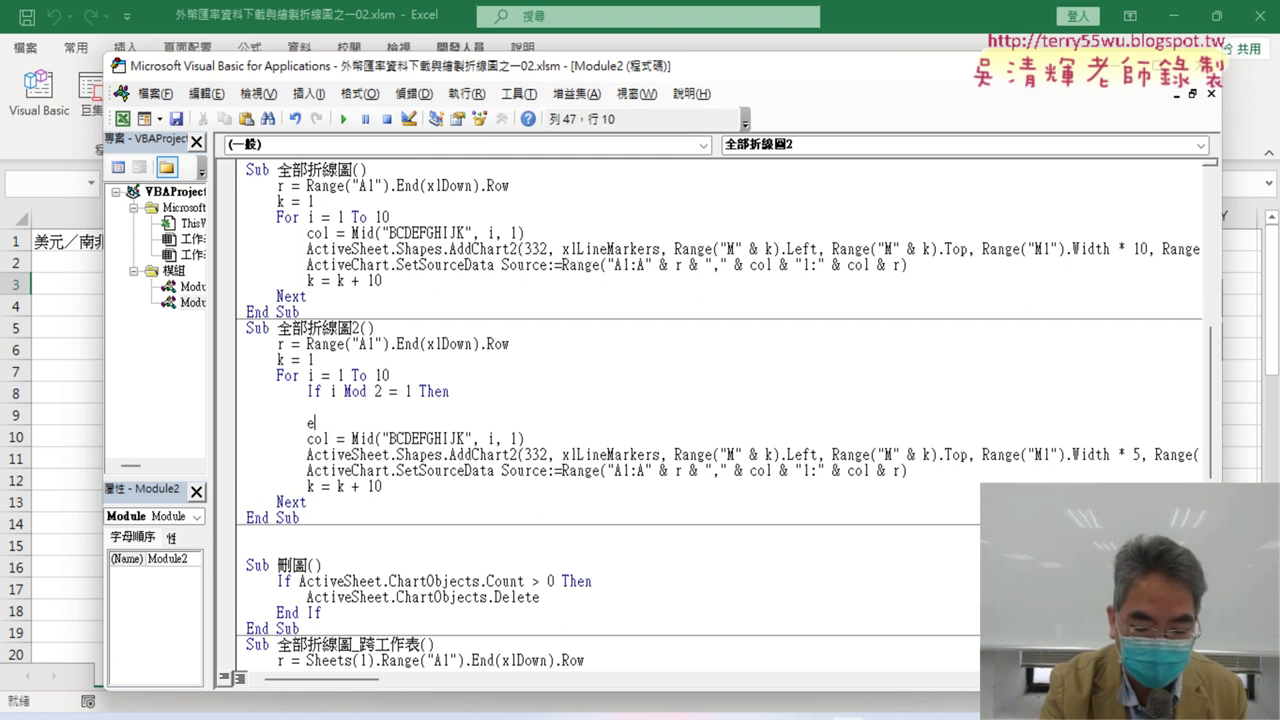
text(lse)
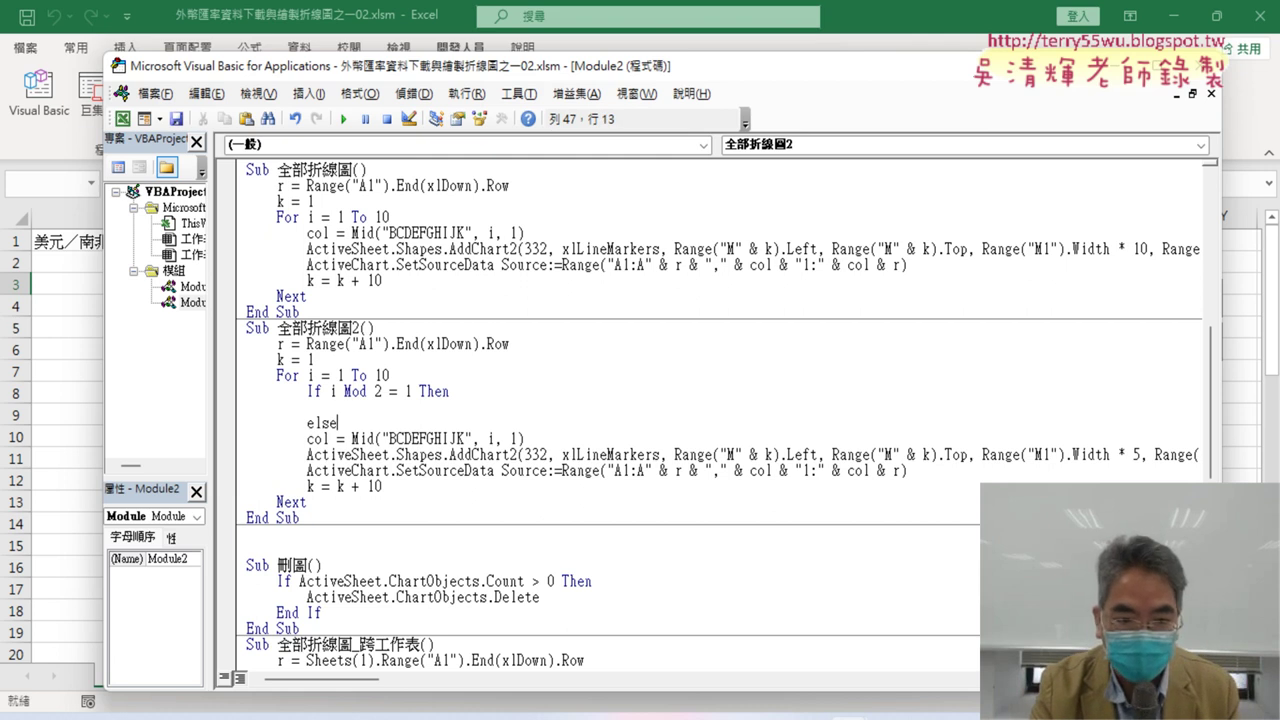
key(Return)
key(Return)
text(end if)
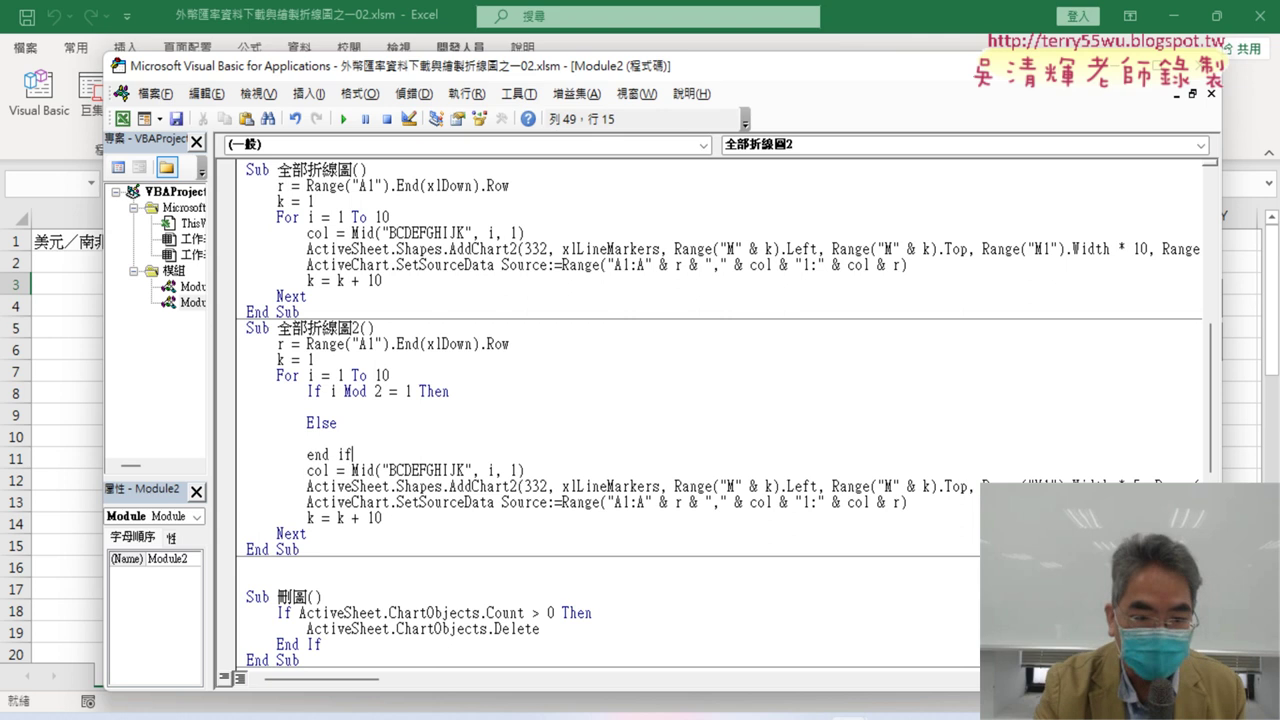
click(368, 404)
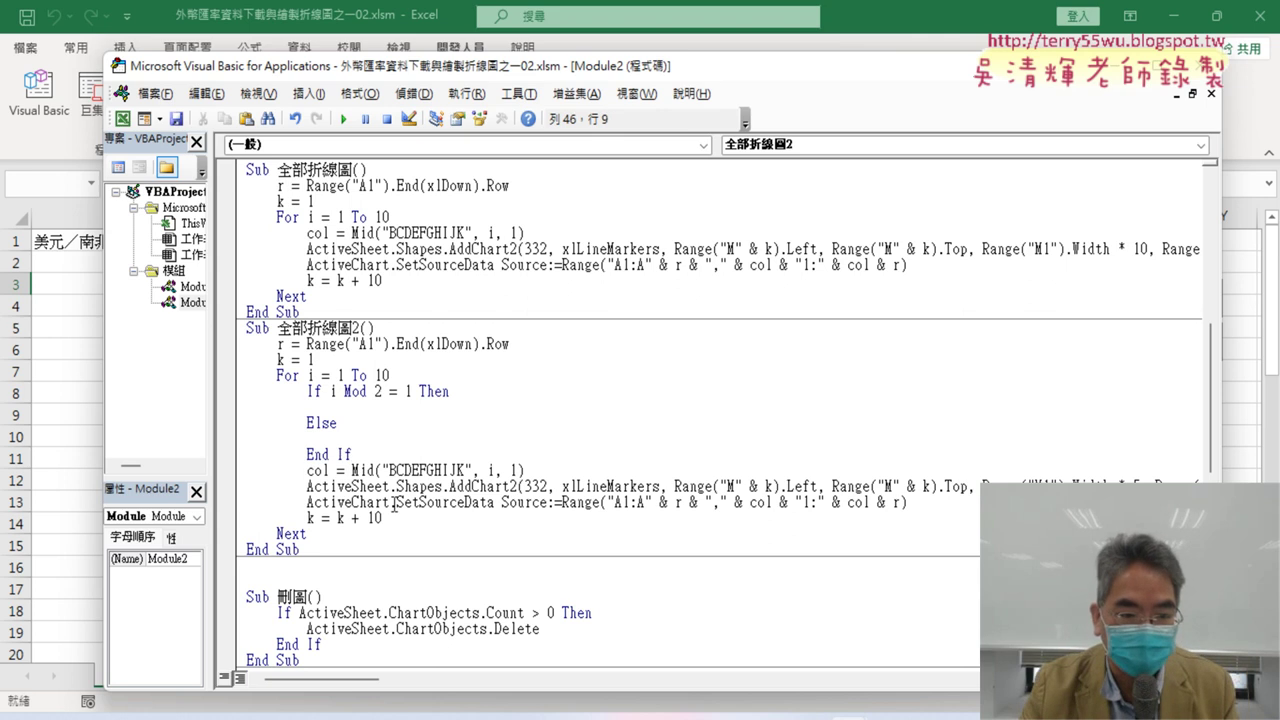
drag(237, 472, 238, 503)
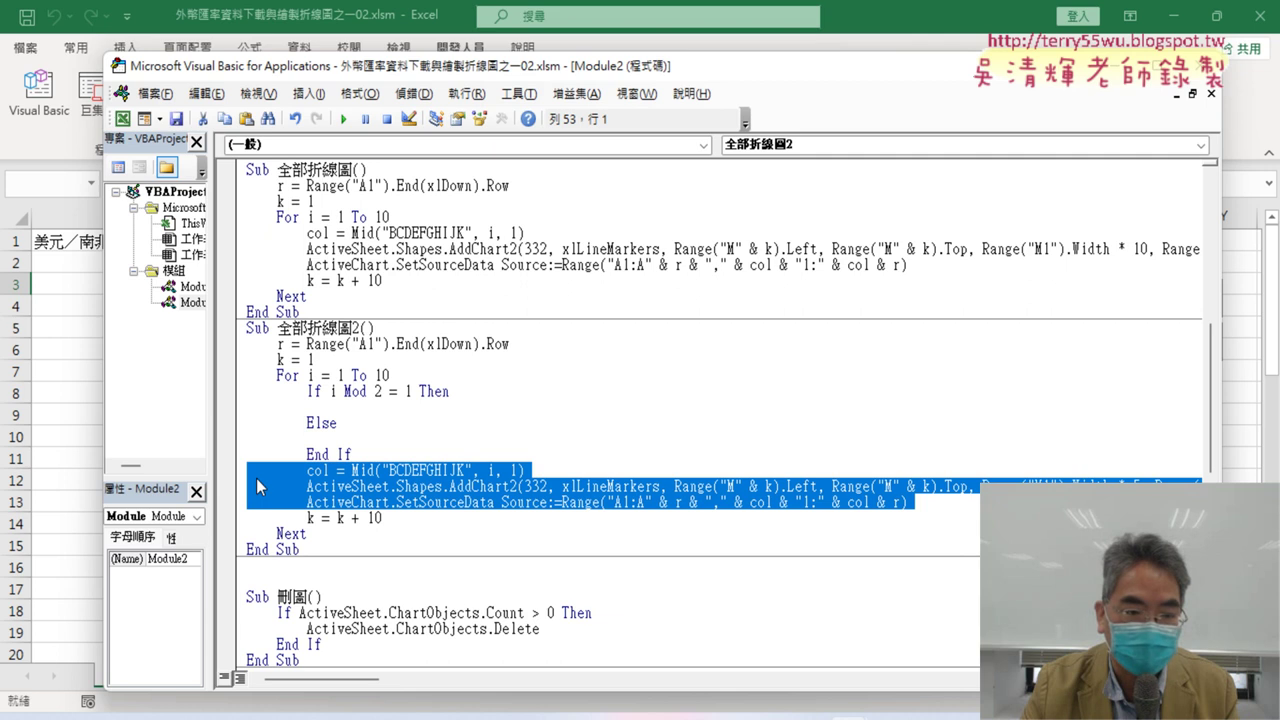
Copy the AddChart2/SetSourceData chart lines into the If branch and indent them.
drag(257, 480, 248, 402)
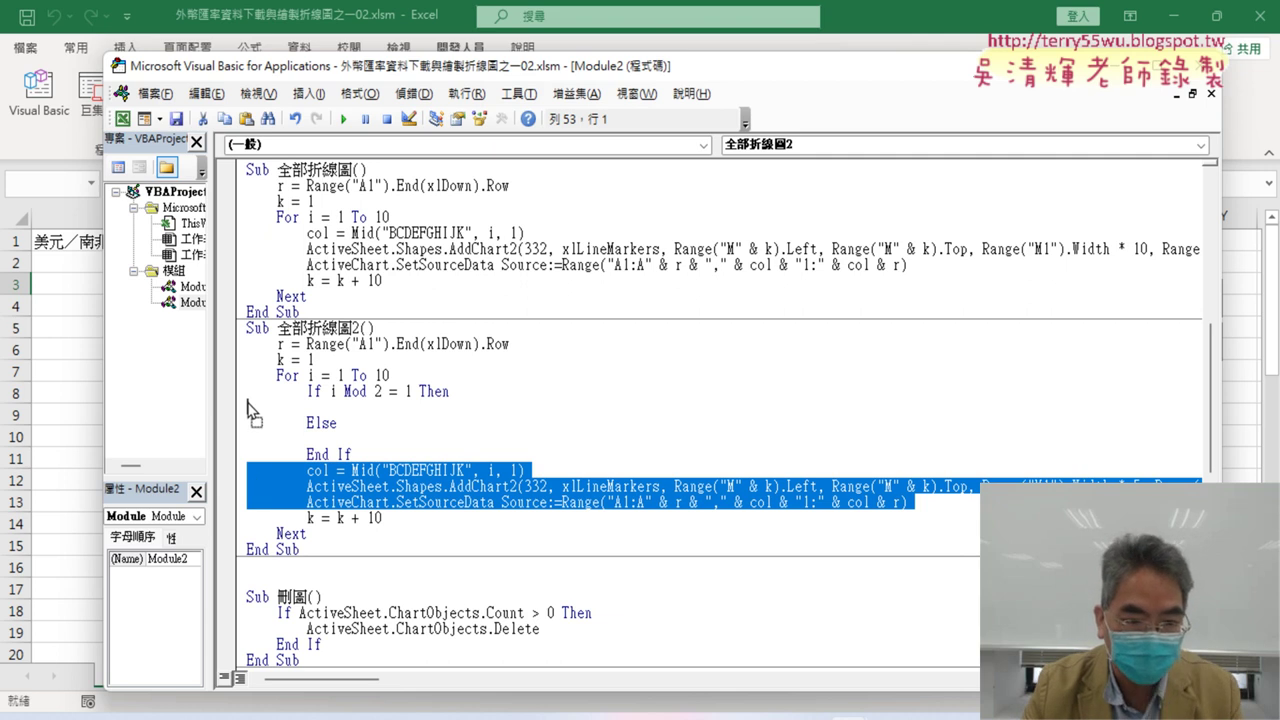
drag(250, 410, 252, 408)
drag(374, 440, 232, 411)
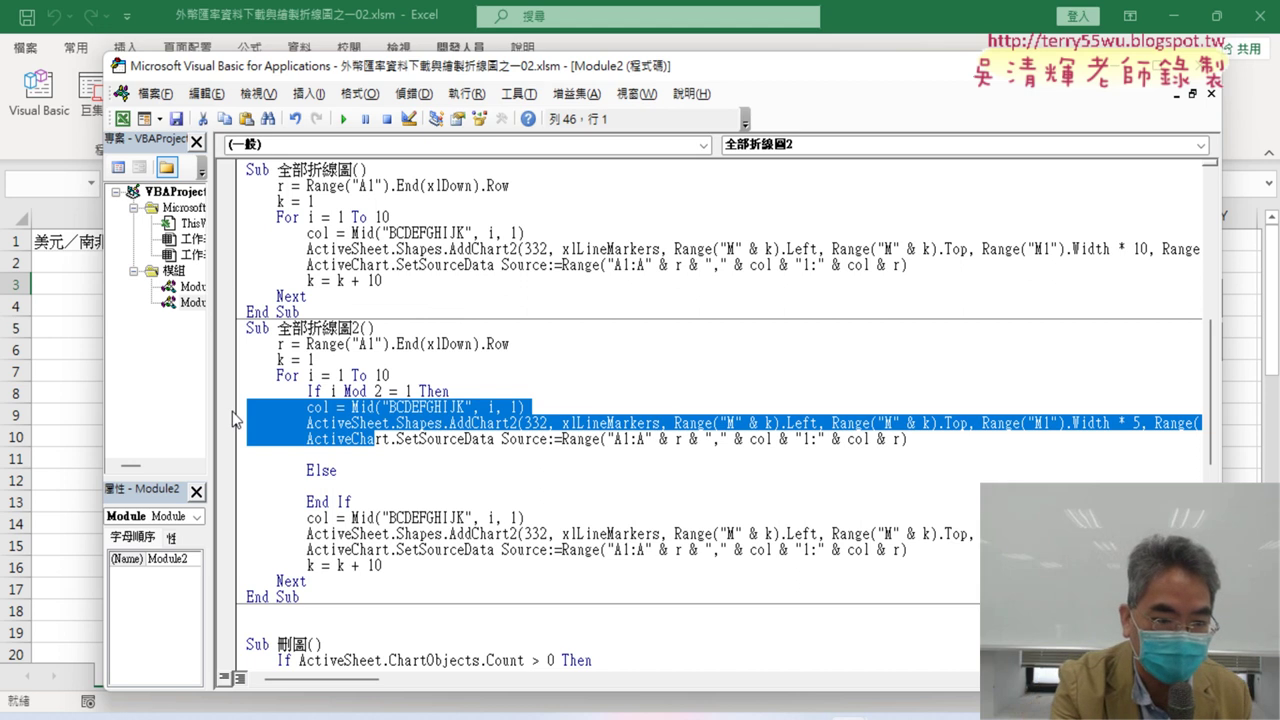
key(Tab)
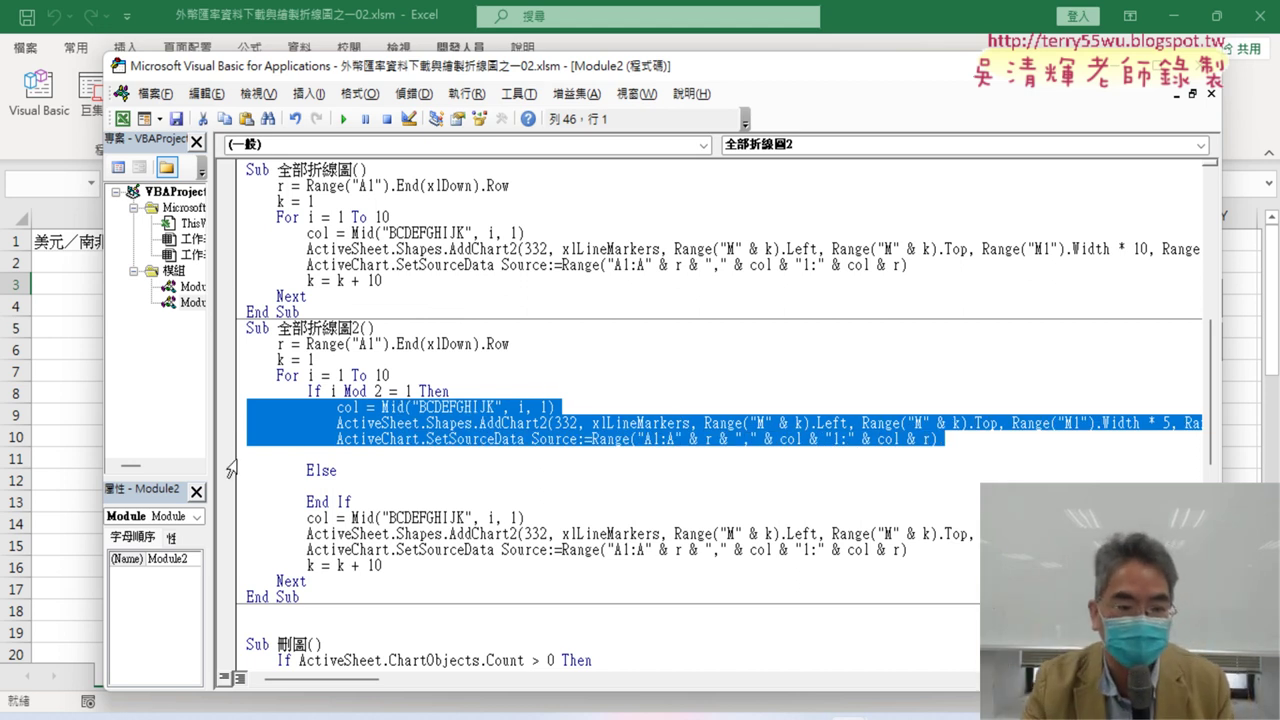
click(246, 456)
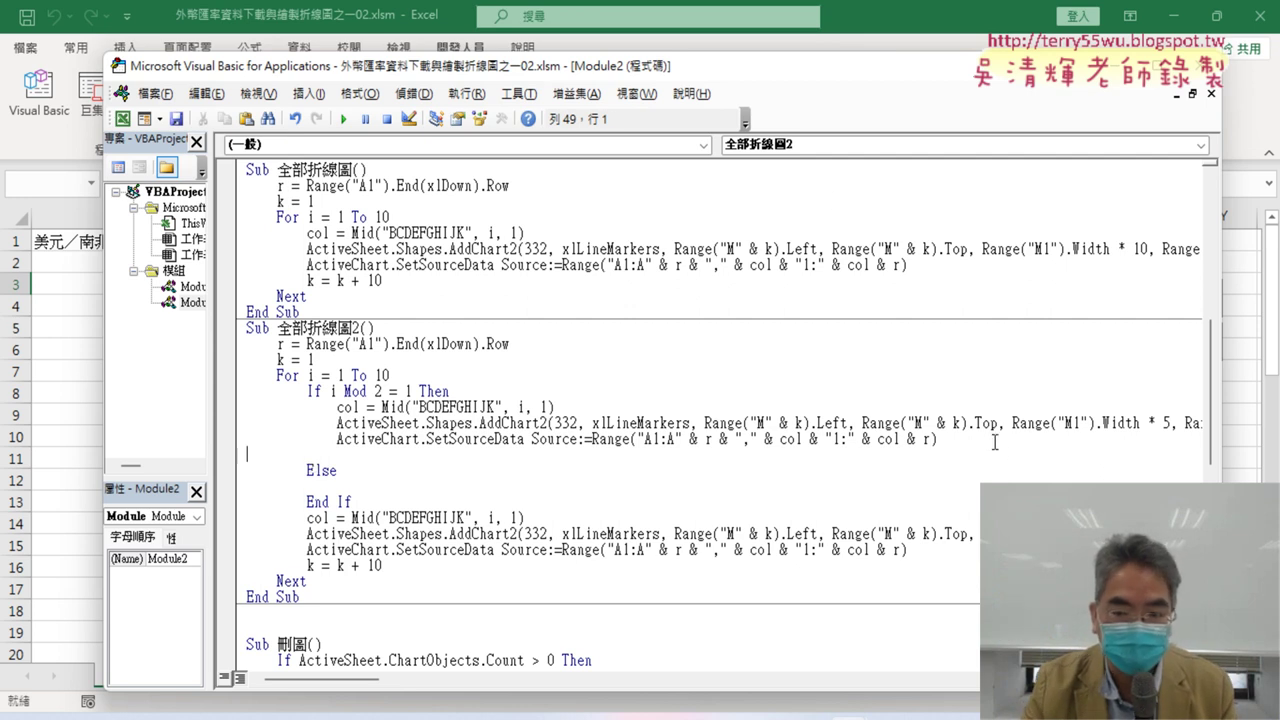
key(BackSpace)
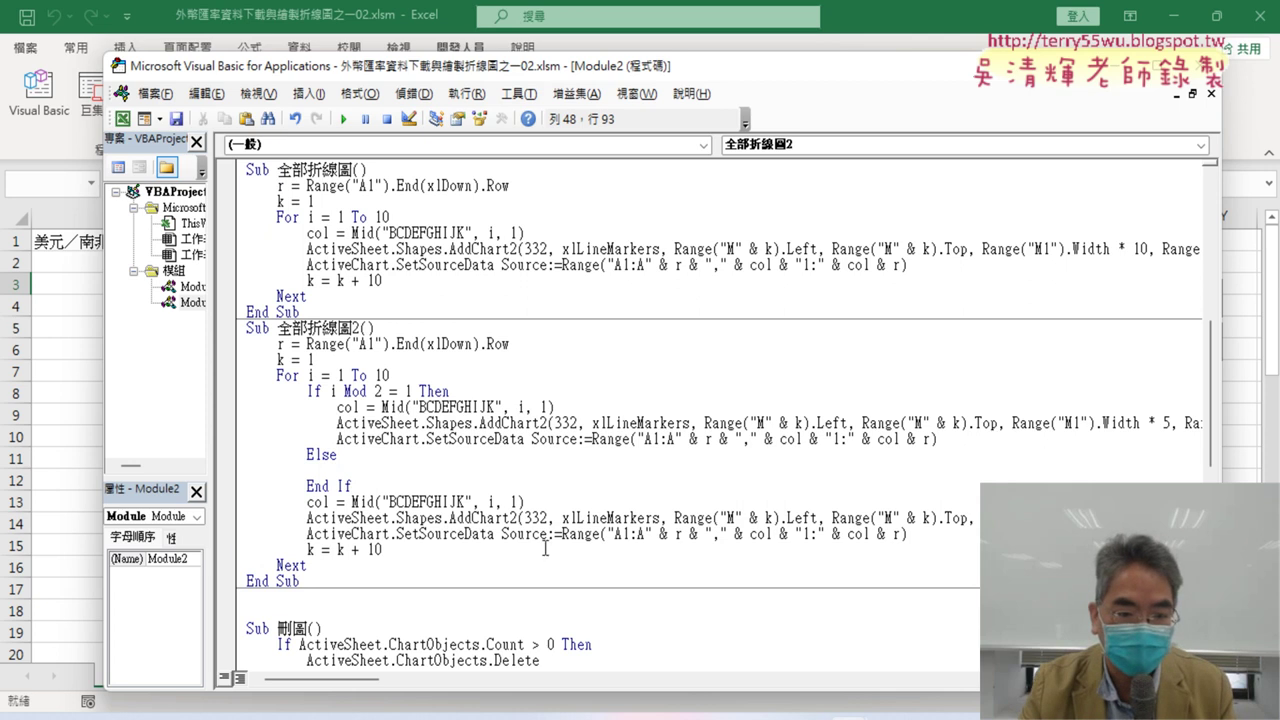
Move the original chart lines plus k = k + 10 into the Else branch, indented.
drag(397, 550, 306, 550)
click(404, 550)
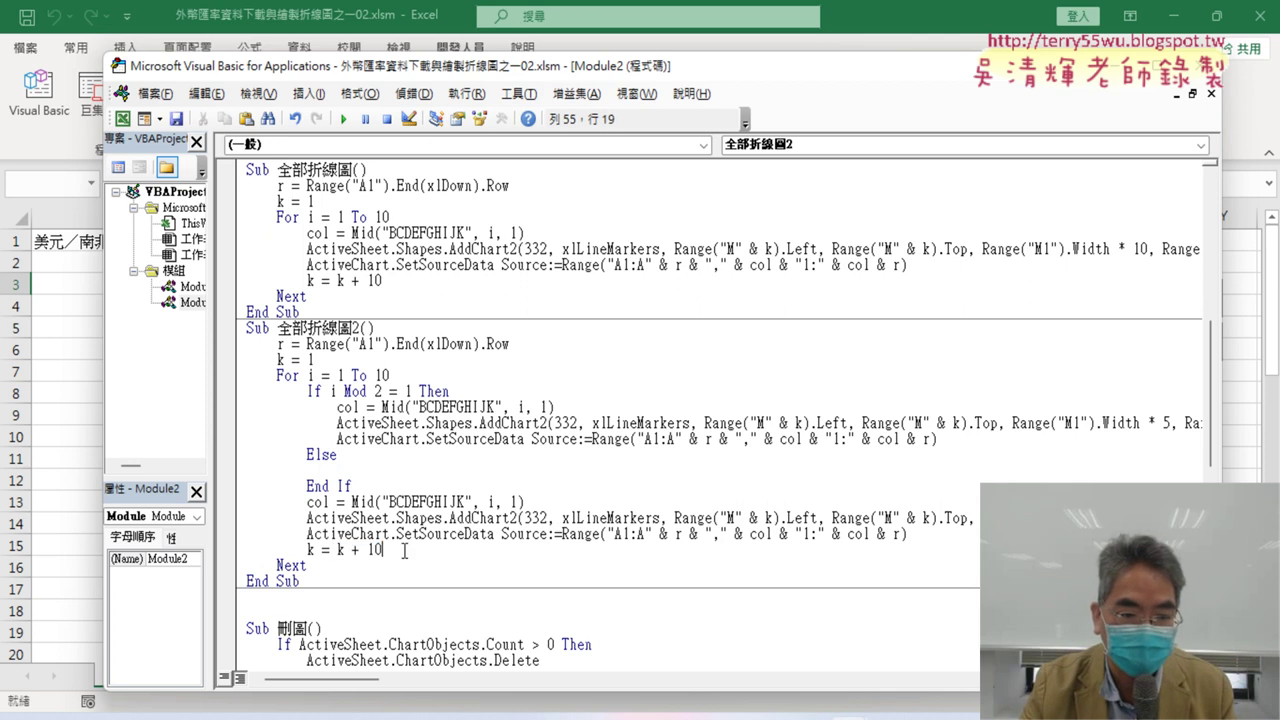
drag(402, 533, 238, 502)
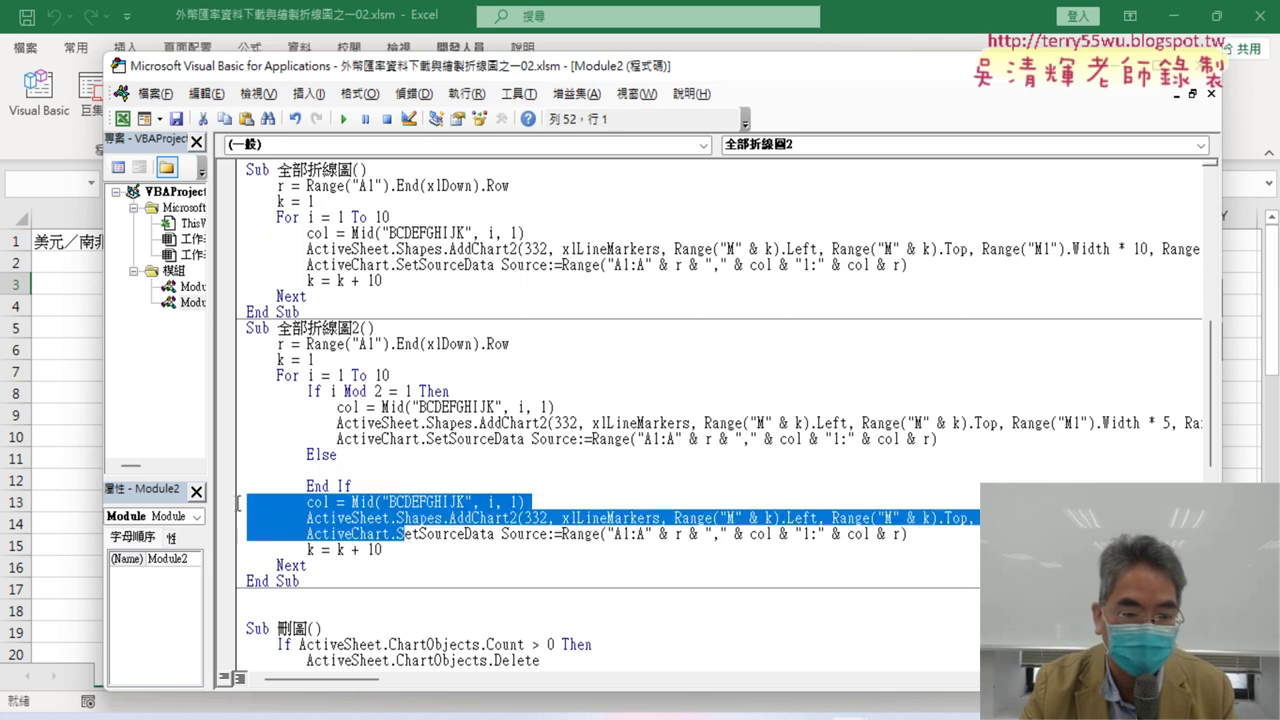
mouse_move(413, 548)
mouse_down()
mouse_move(241, 512)
mouse_move(248, 472)
mouse_up()
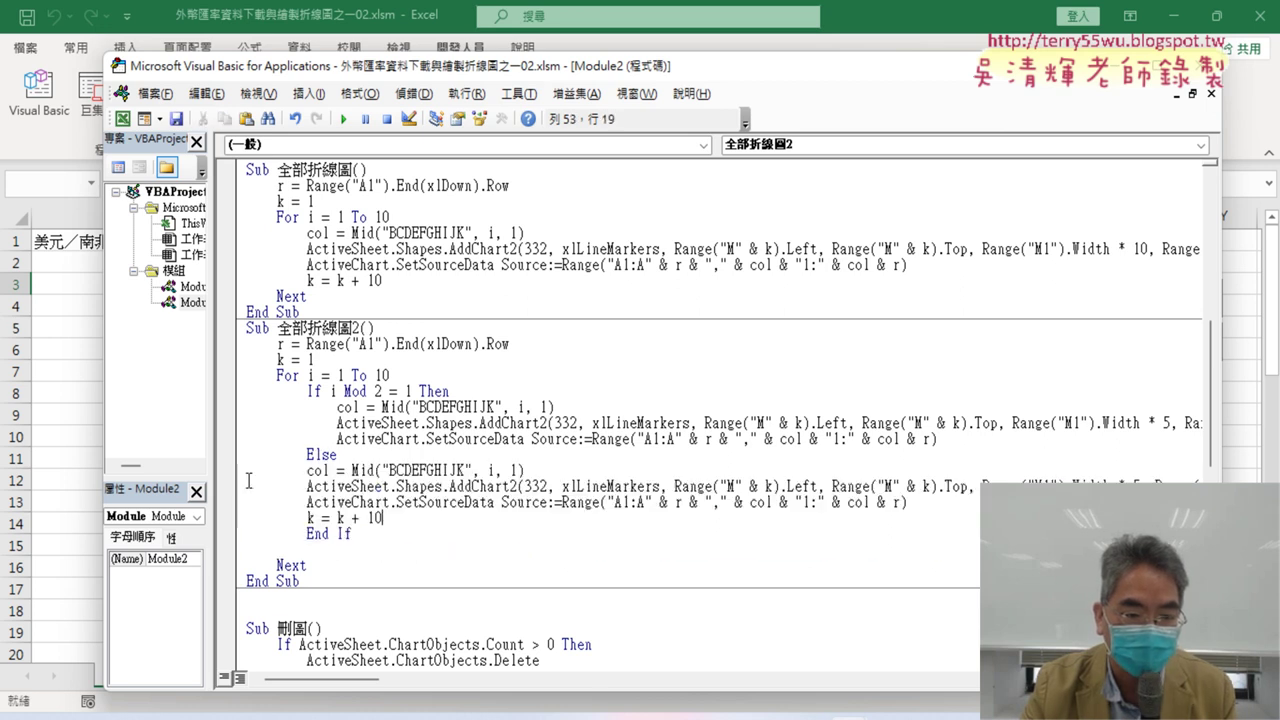
drag(383, 517, 232, 478)
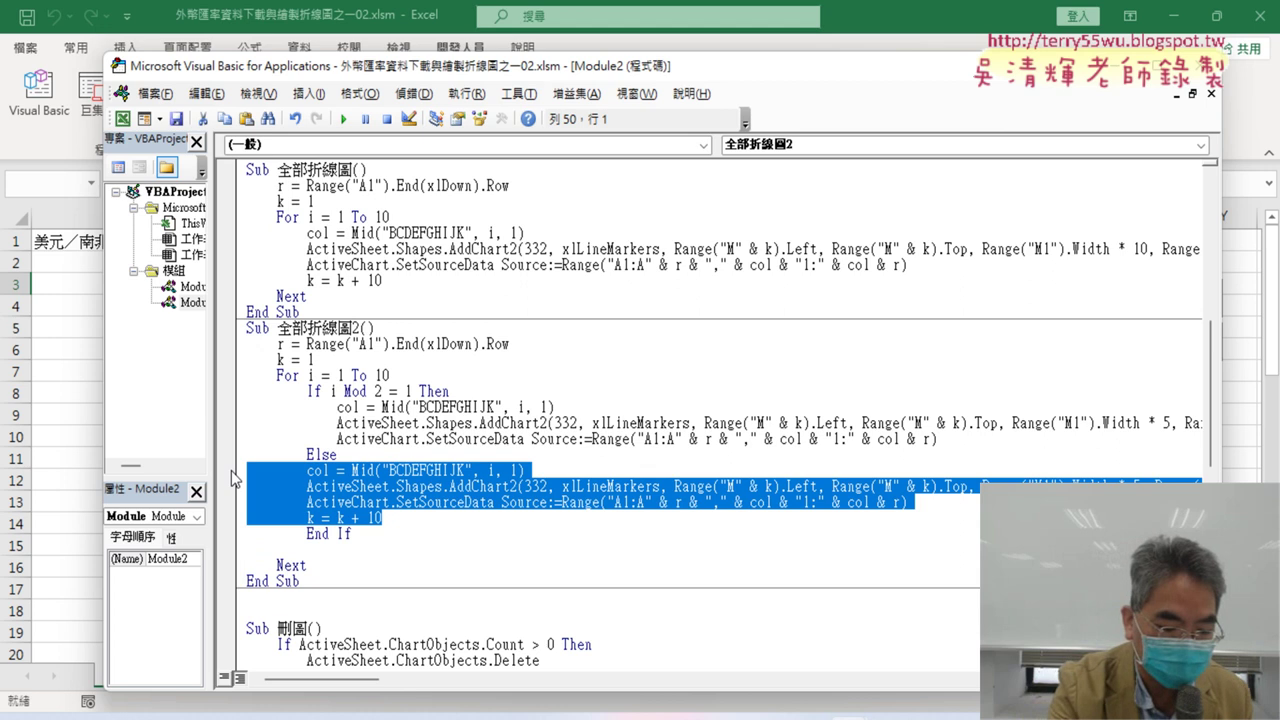
key(Tab)
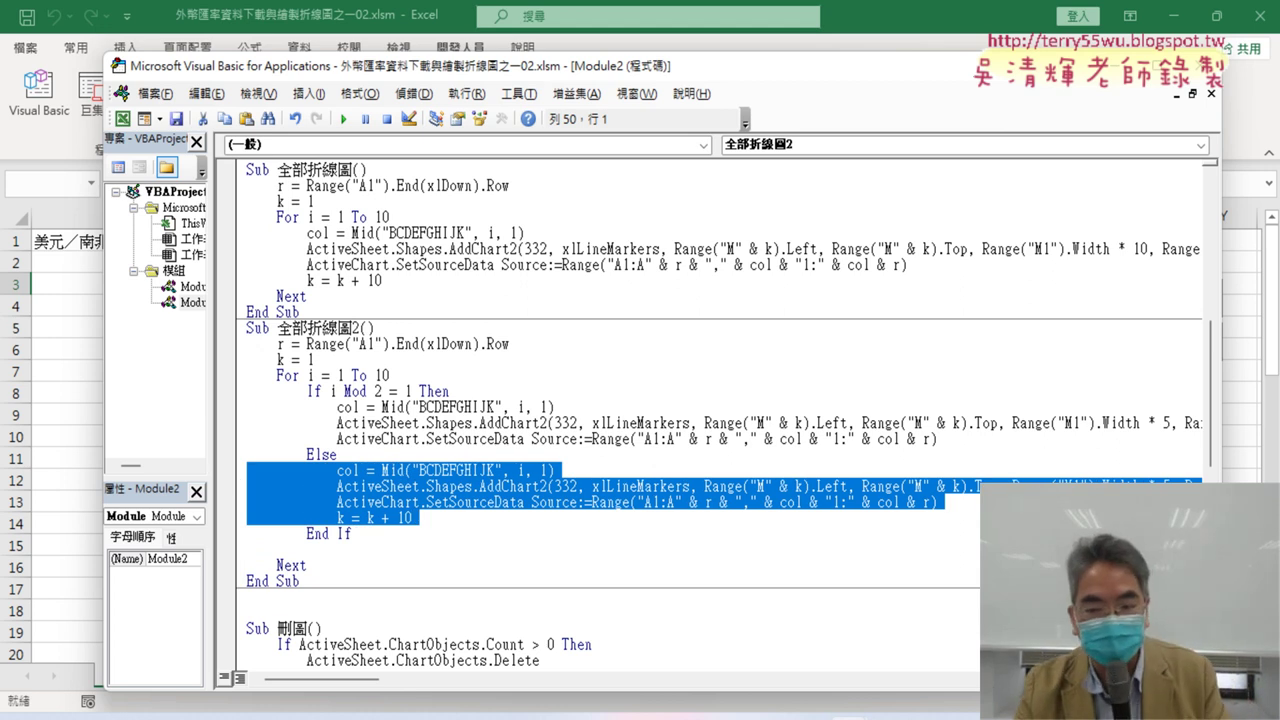
Select the column letter M in the Else branch's chart position argument.
click(728, 487)
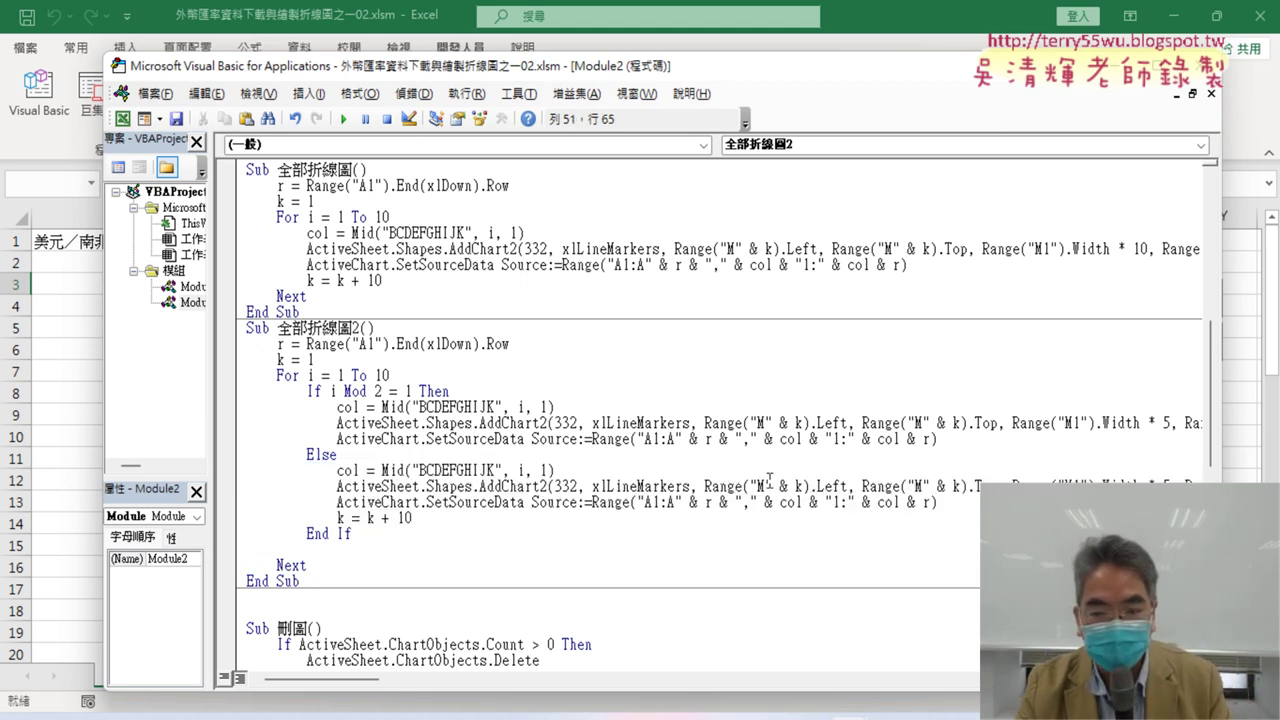
drag(704, 487, 848, 484)
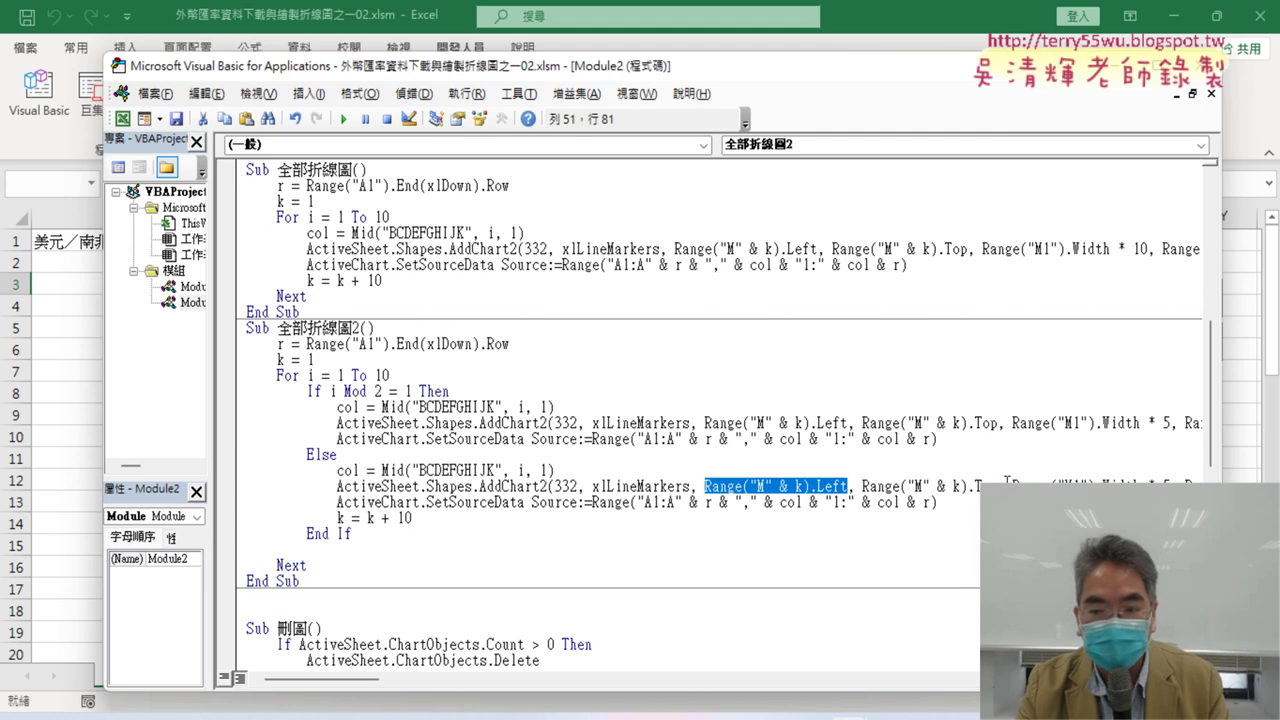
click(767, 485)
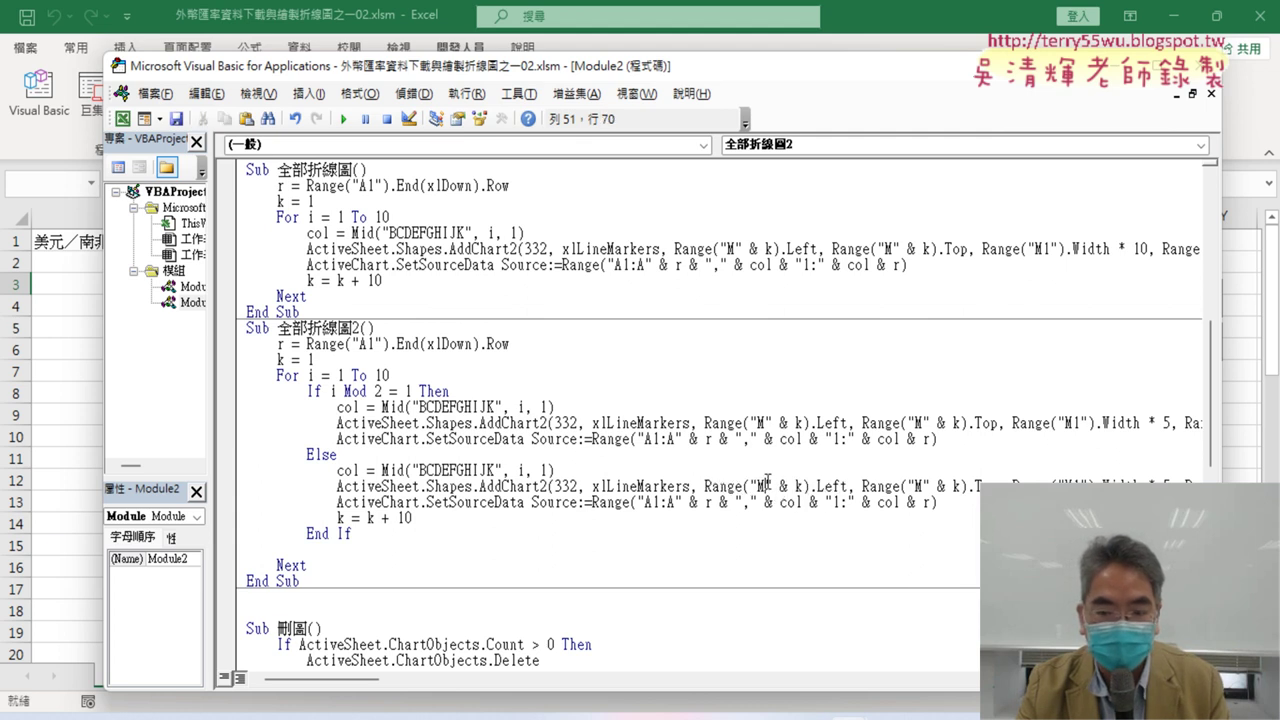
double_click(767, 485)
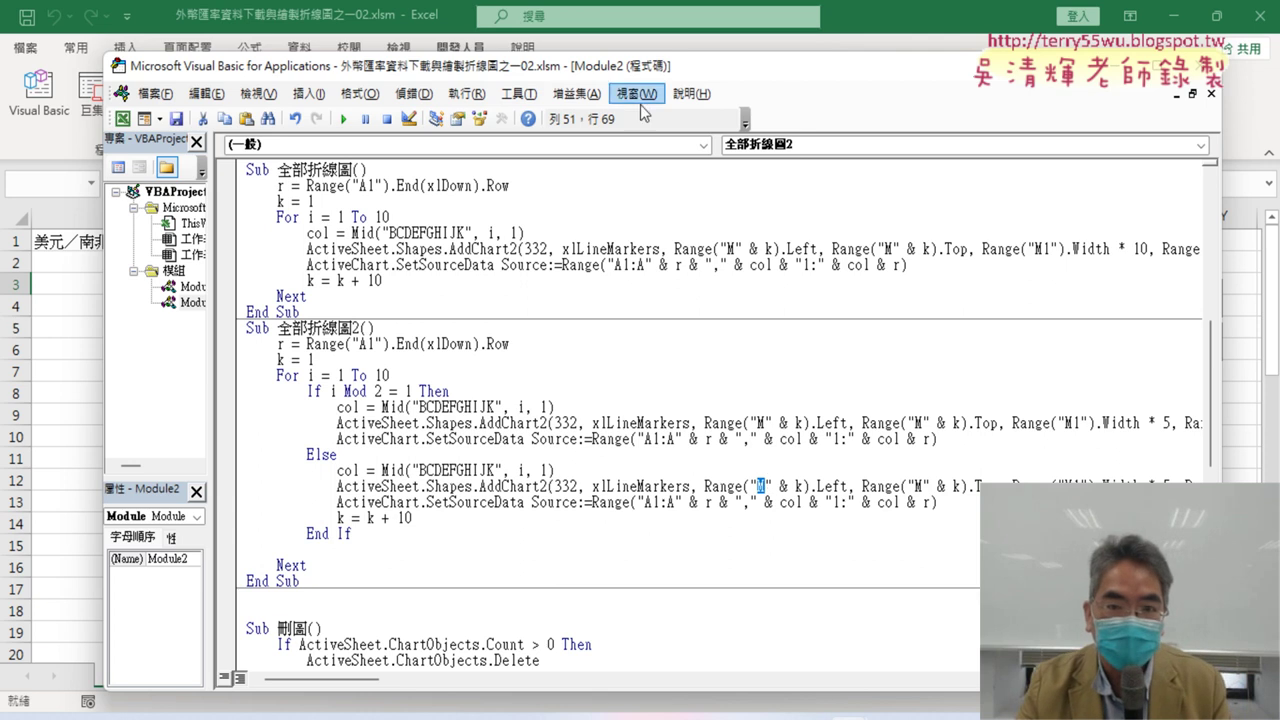
Run the 全部折線圖2 macro and bring up the worksheet with the new charts.
drag(626, 70, 1109, 62)
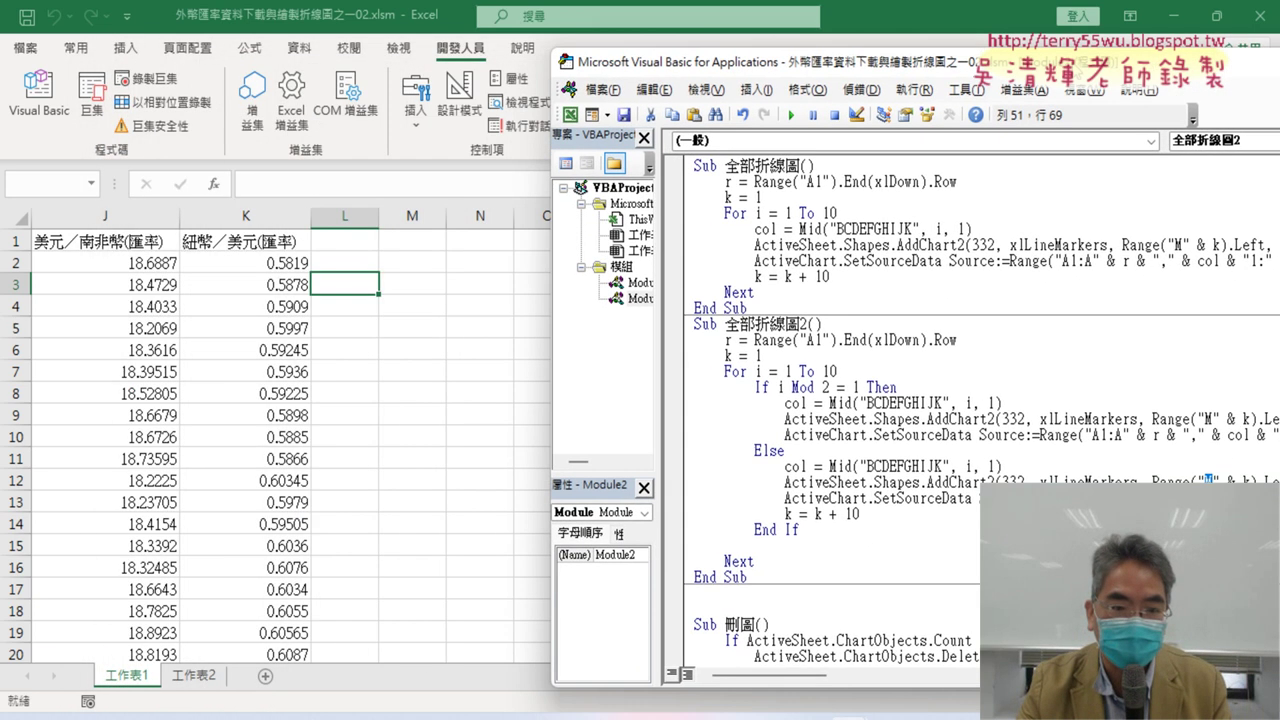
click(999, 443)
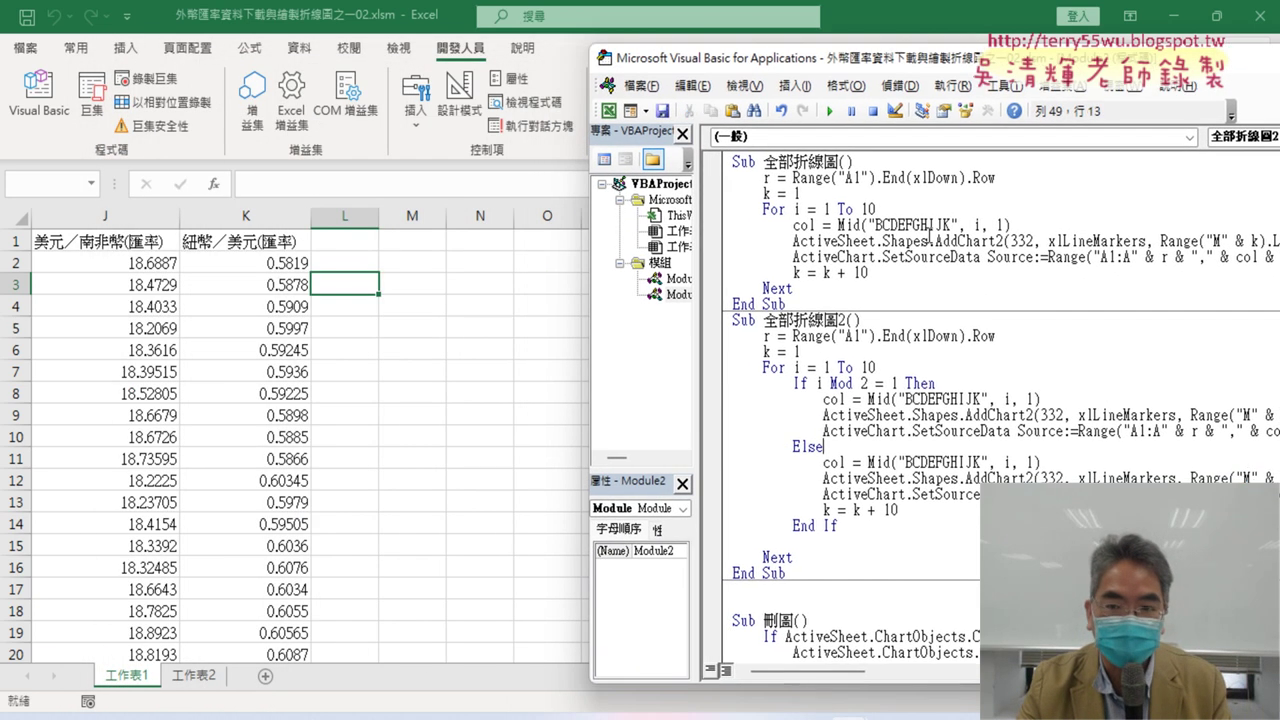
click(830, 111)
click(345, 284)
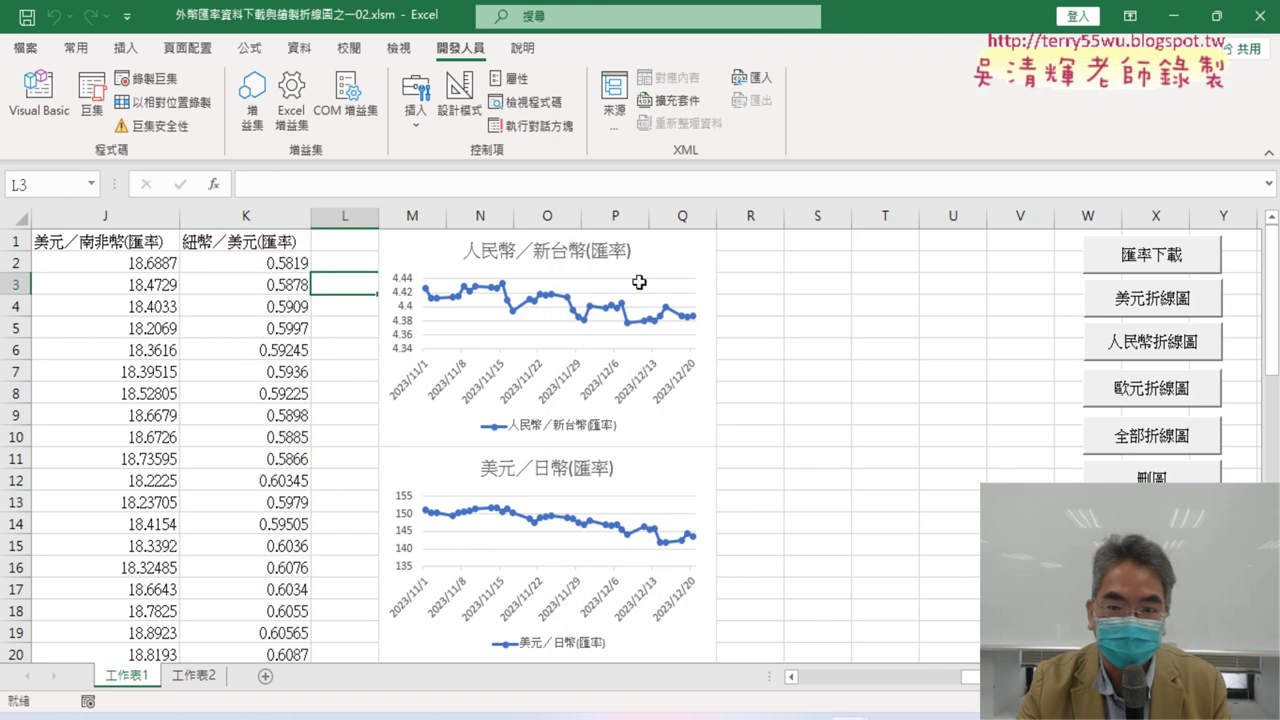
Drag the 人民幣/新台幣 and 美元/日幣 charts over to columns R–V.
mouse_move(416, 245)
mouse_down()
mouse_move(755, 238)
mouse_move(416, 230)
mouse_up()
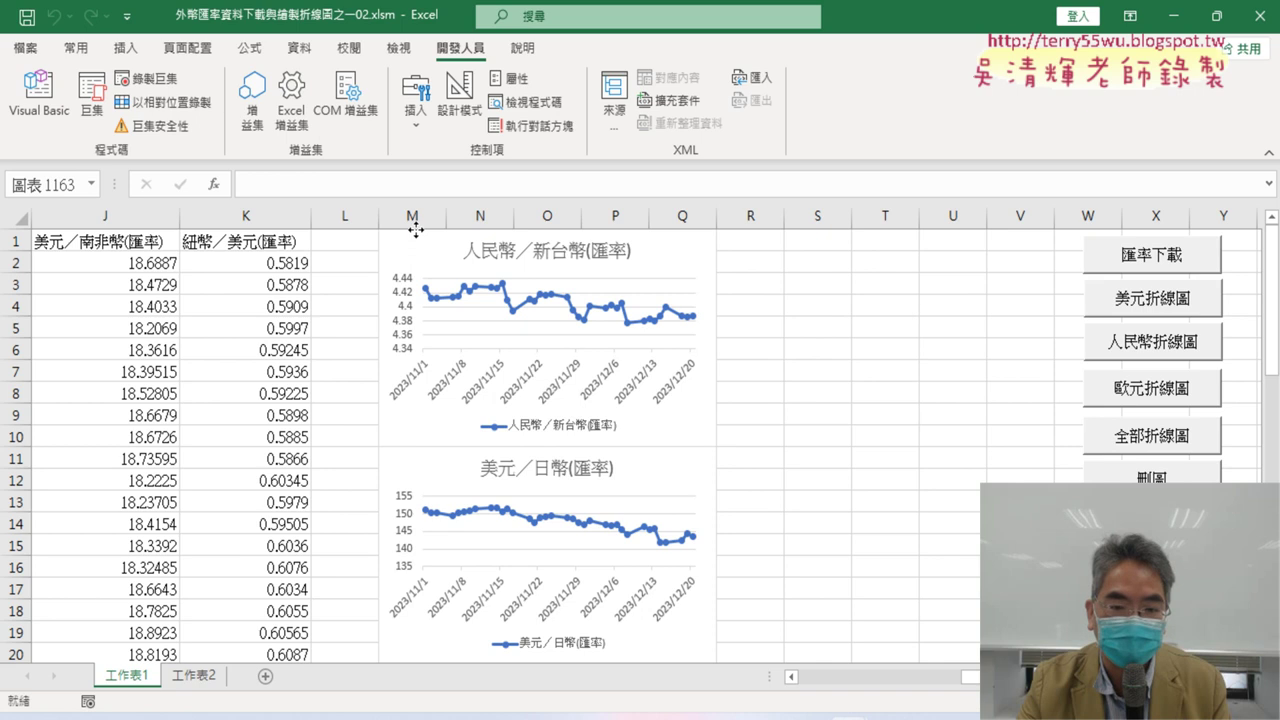
drag(416, 230, 755, 234)
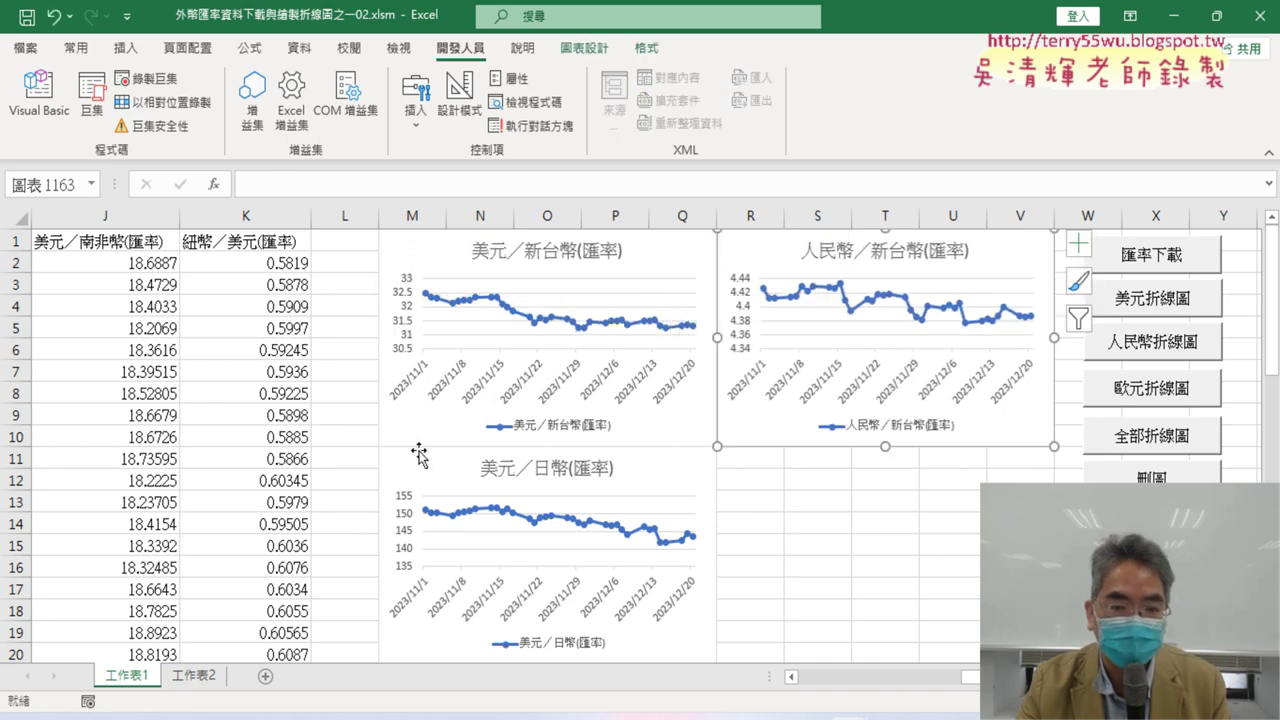
drag(419, 454, 745, 457)
Change both M column letters in the Else branch's AddChart2 line to R, then return to the worksheet.
click(39, 95)
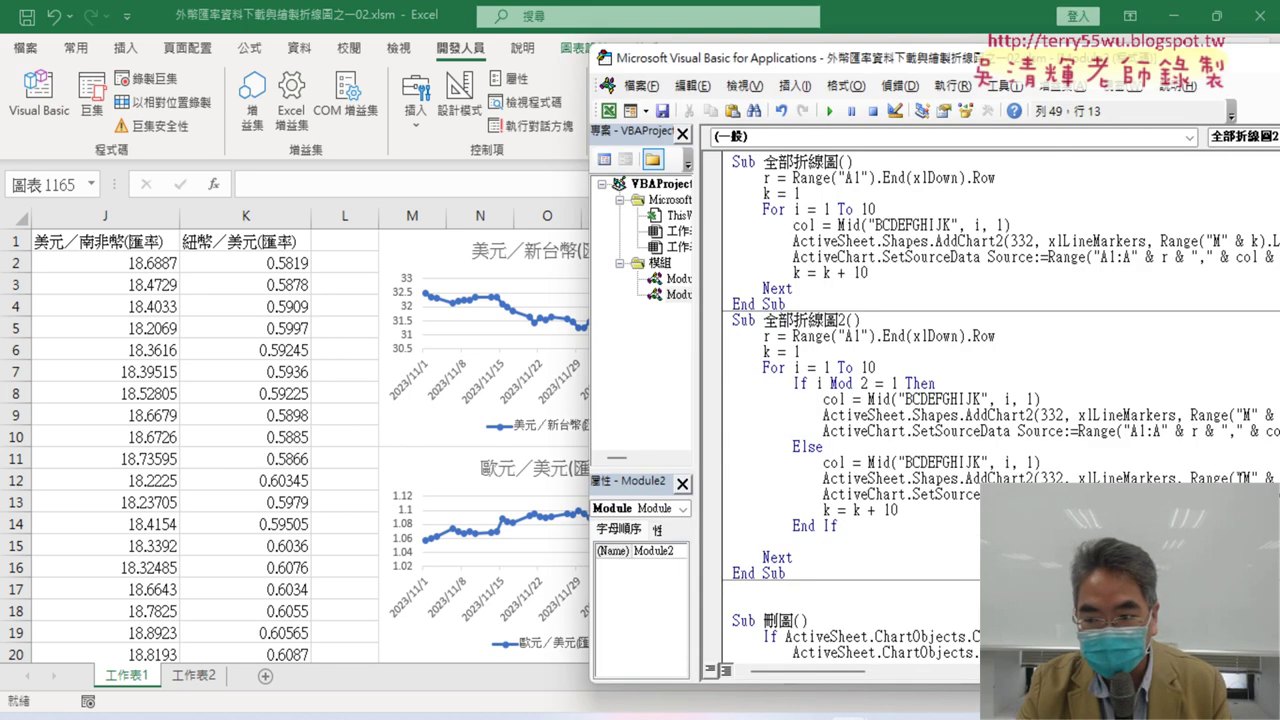
double_click(1259, 477)
text(R)
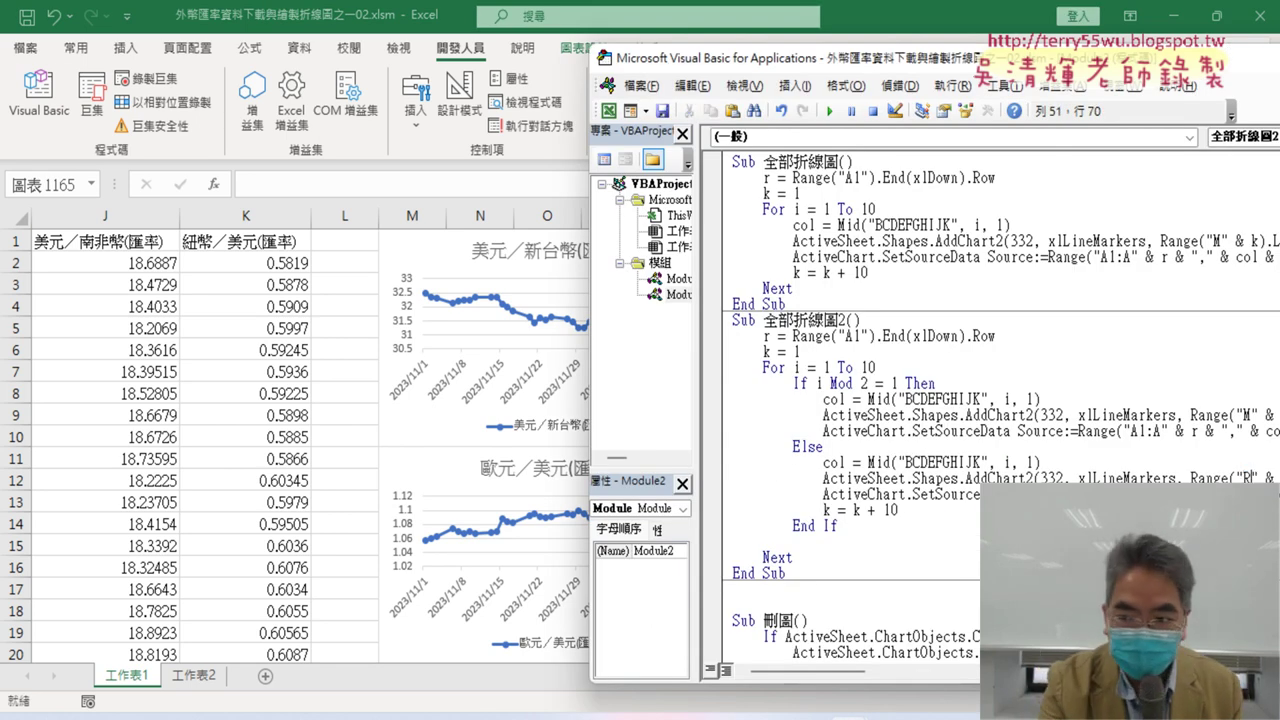
drag(971, 72, 730, 72)
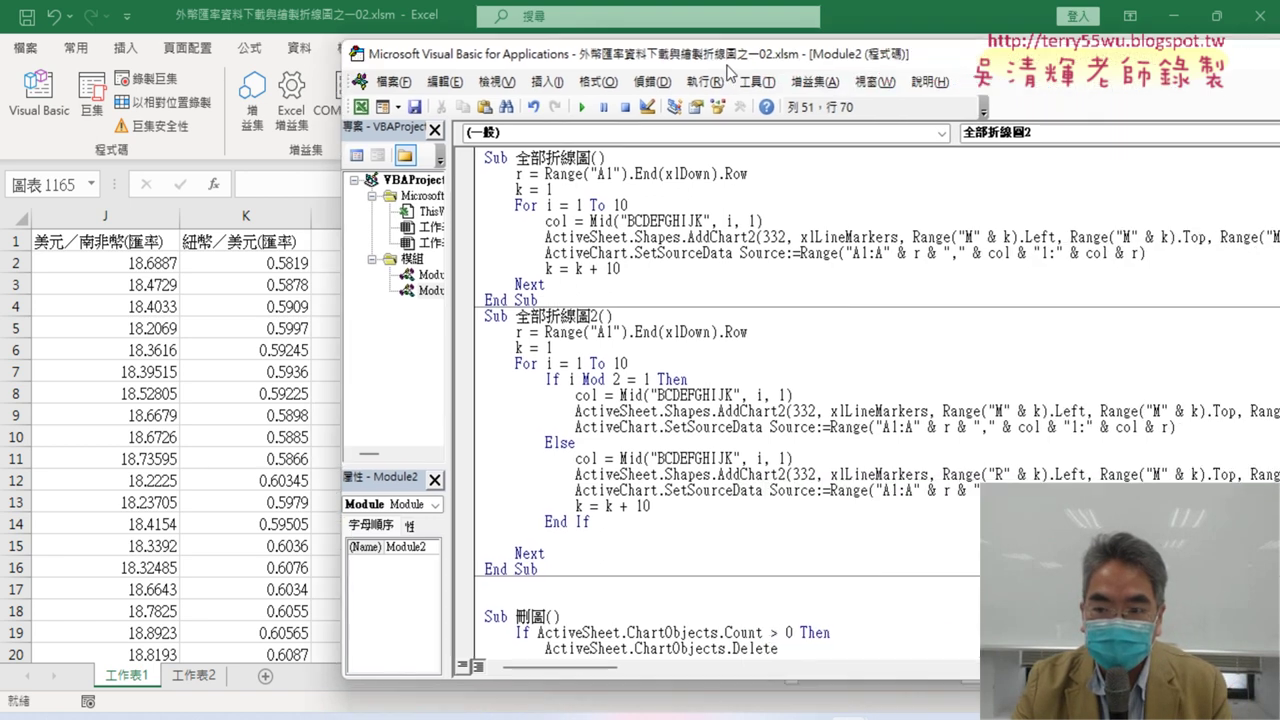
double_click(1157, 475)
text(R)
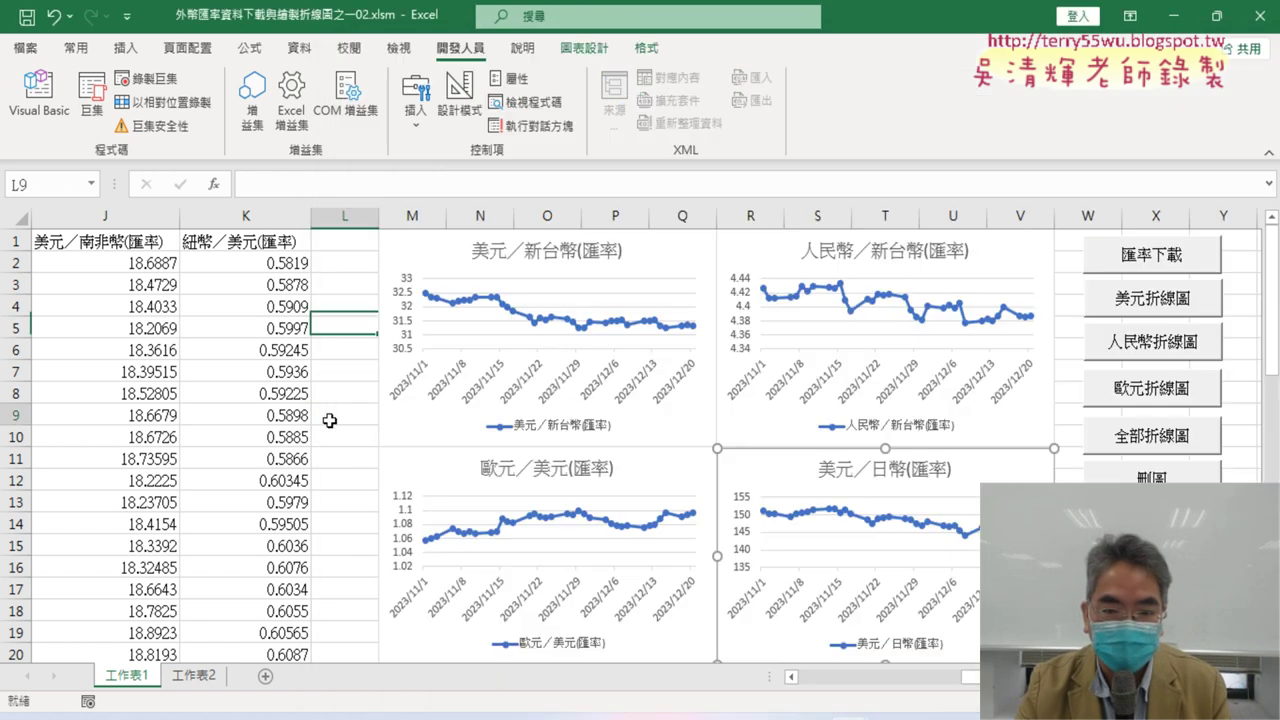
click(326, 414)
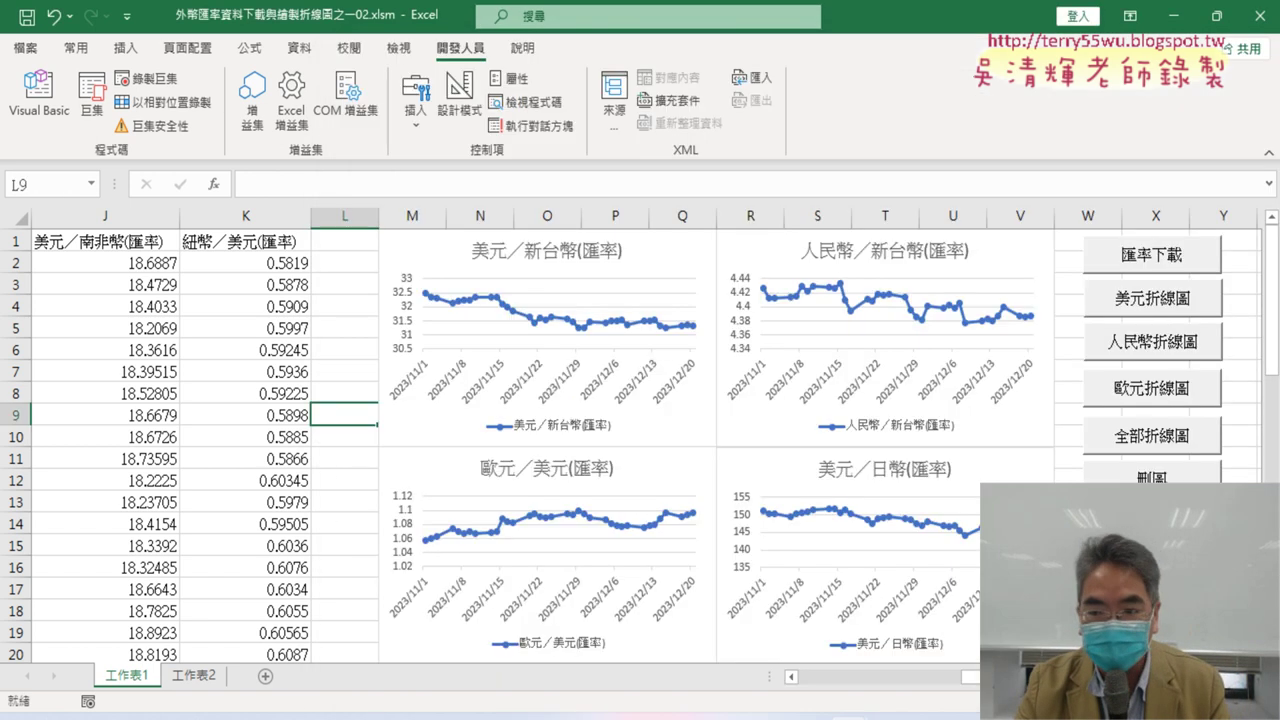
Delete the charts with the 刪圖 button and redraw them with the 全部折線圖 button.
click(1152, 490)
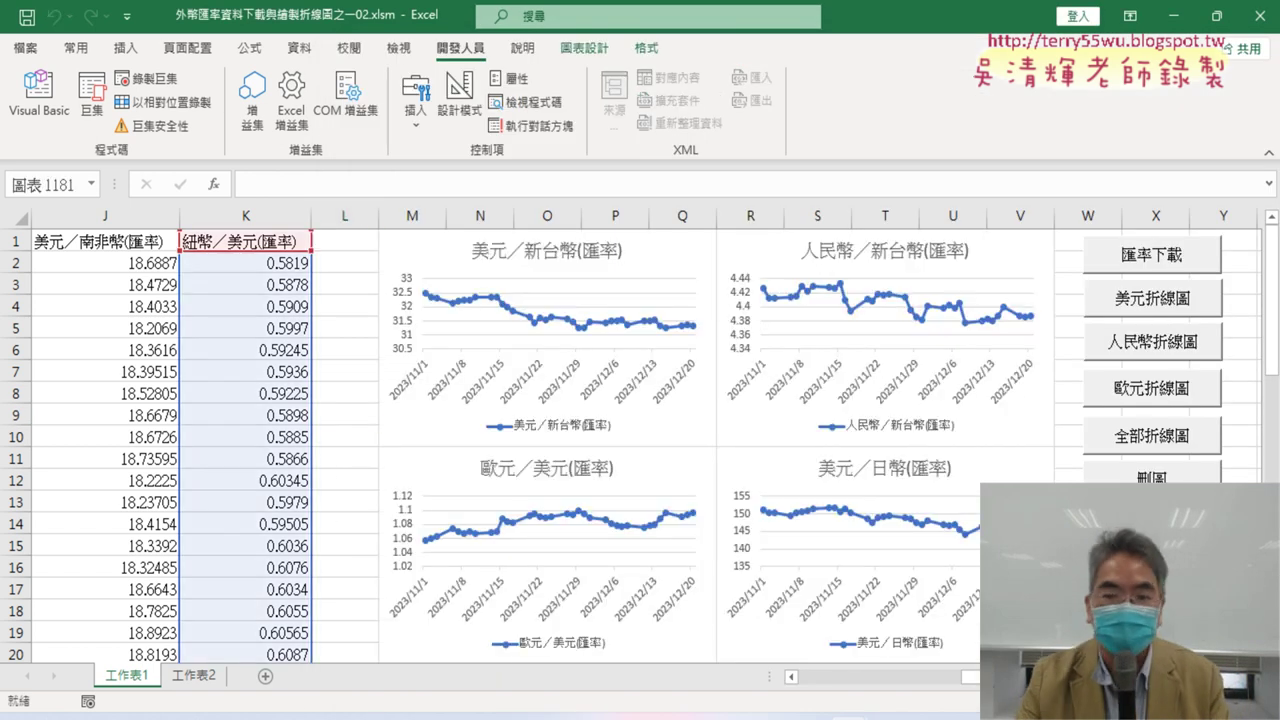
click(1152, 475)
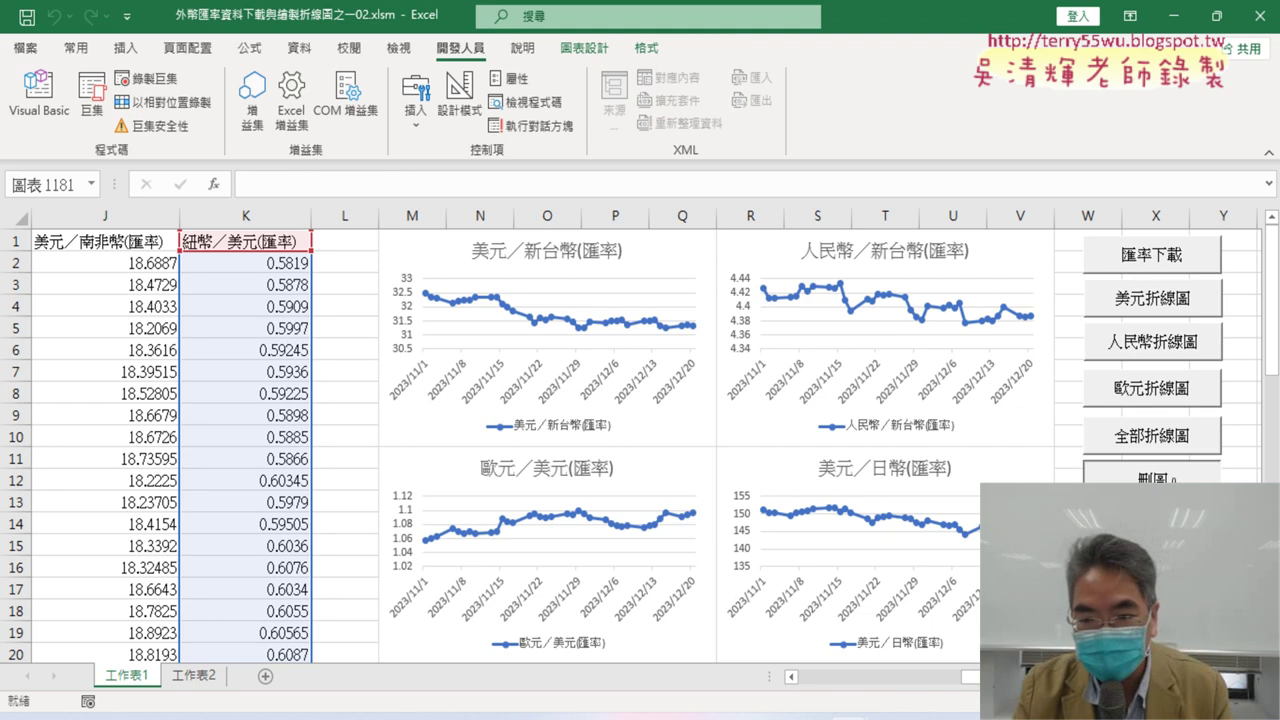
click(1152, 435)
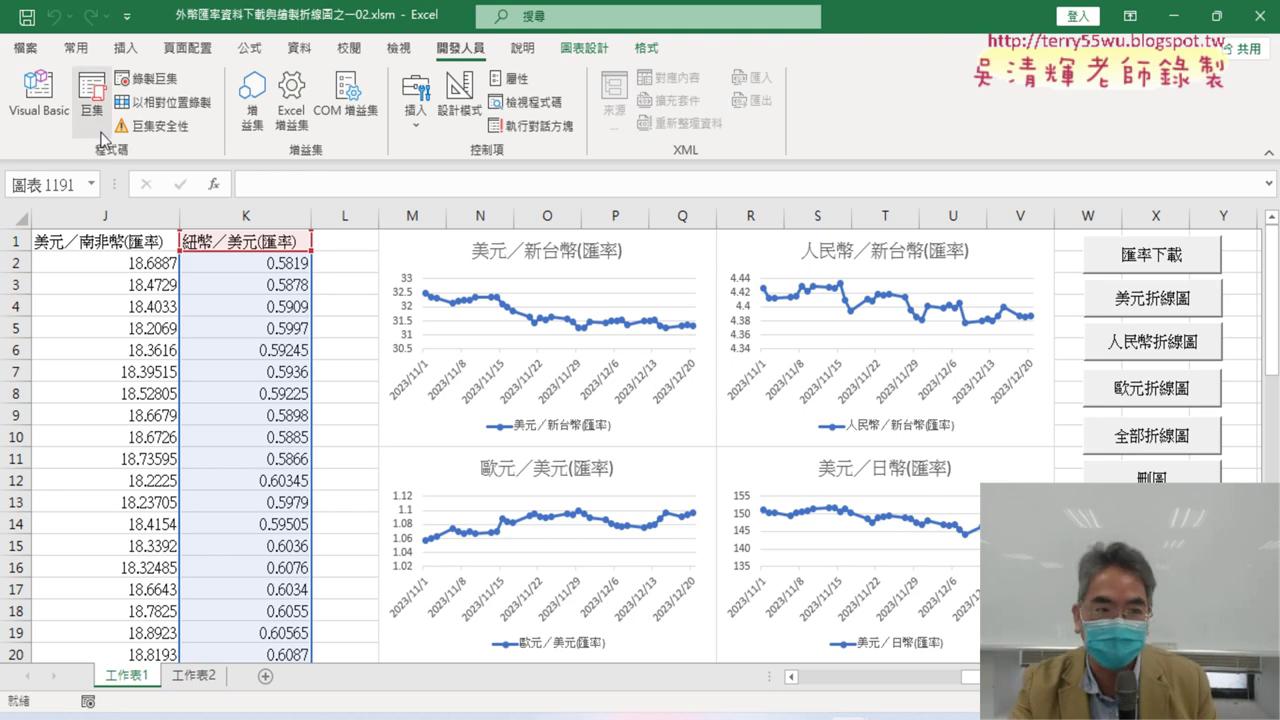
Open the macro code and highlight the i Mod 2 test in the If line.
click(38, 100)
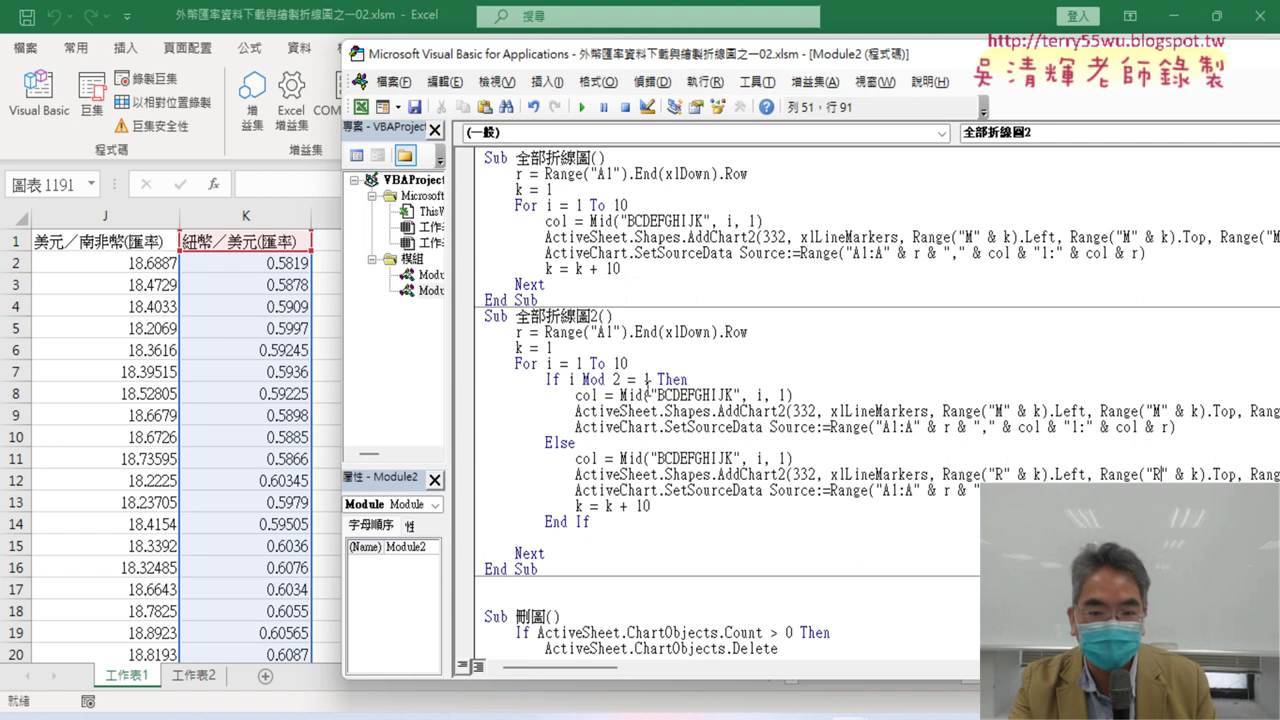
drag(568, 379, 615, 376)
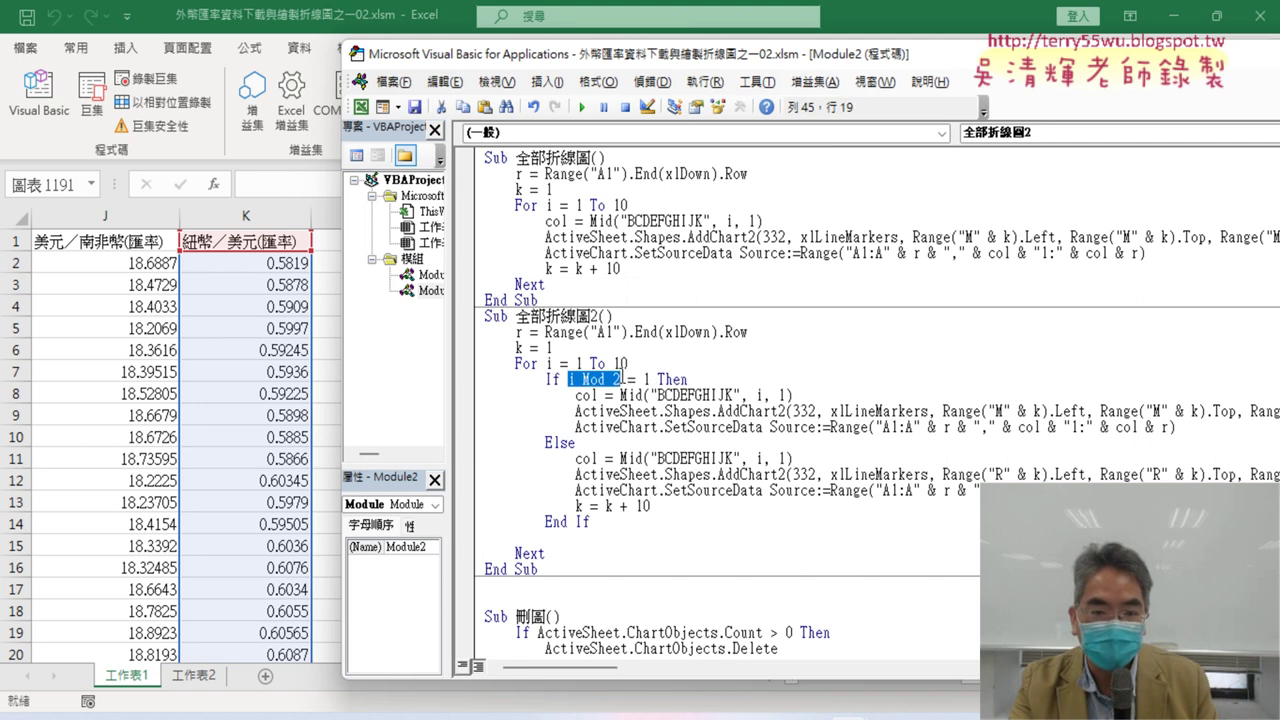
click(617, 379)
key(shift+Left)
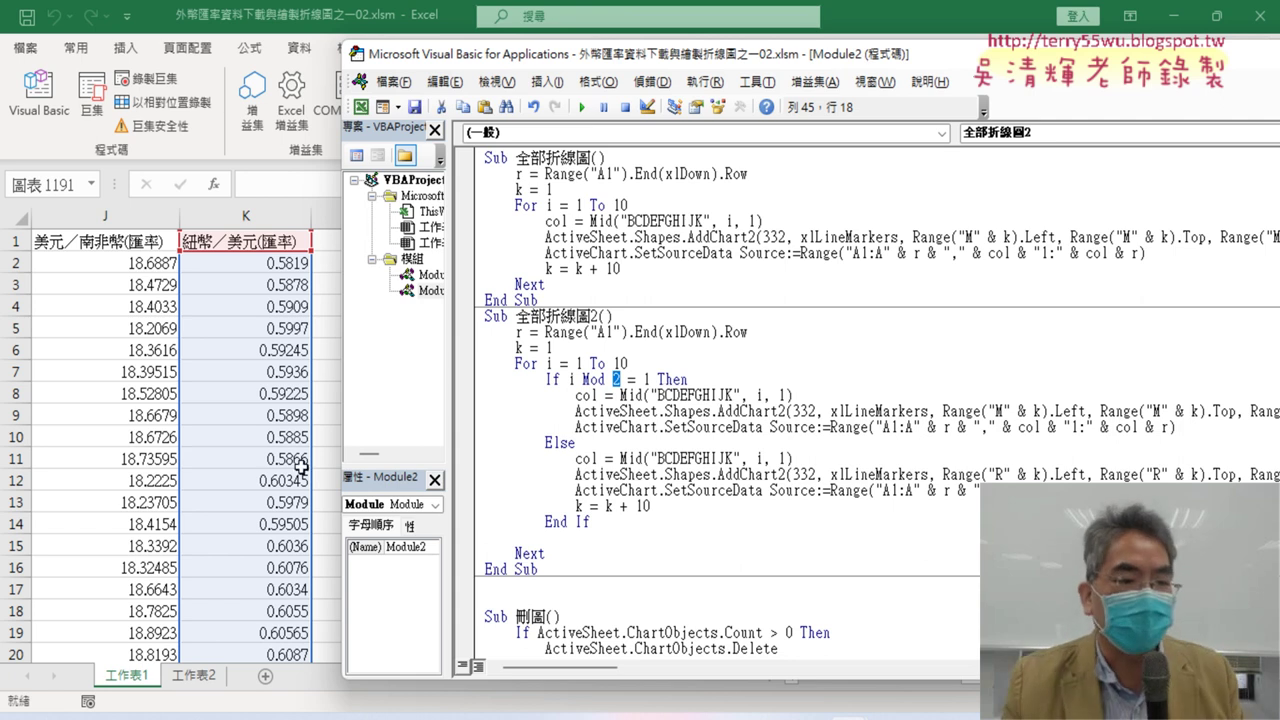
Check the worksheet, then reopen the VBA editor with full code lines visible.
click(234, 418)
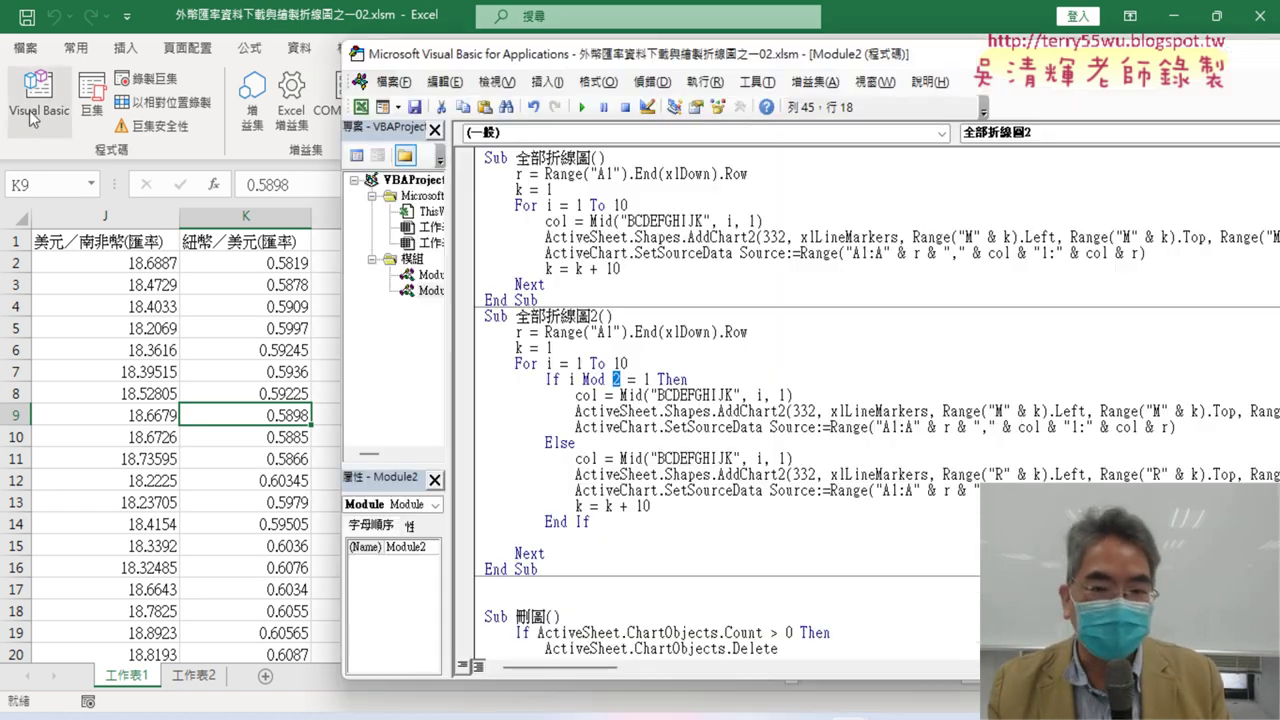
click(38, 95)
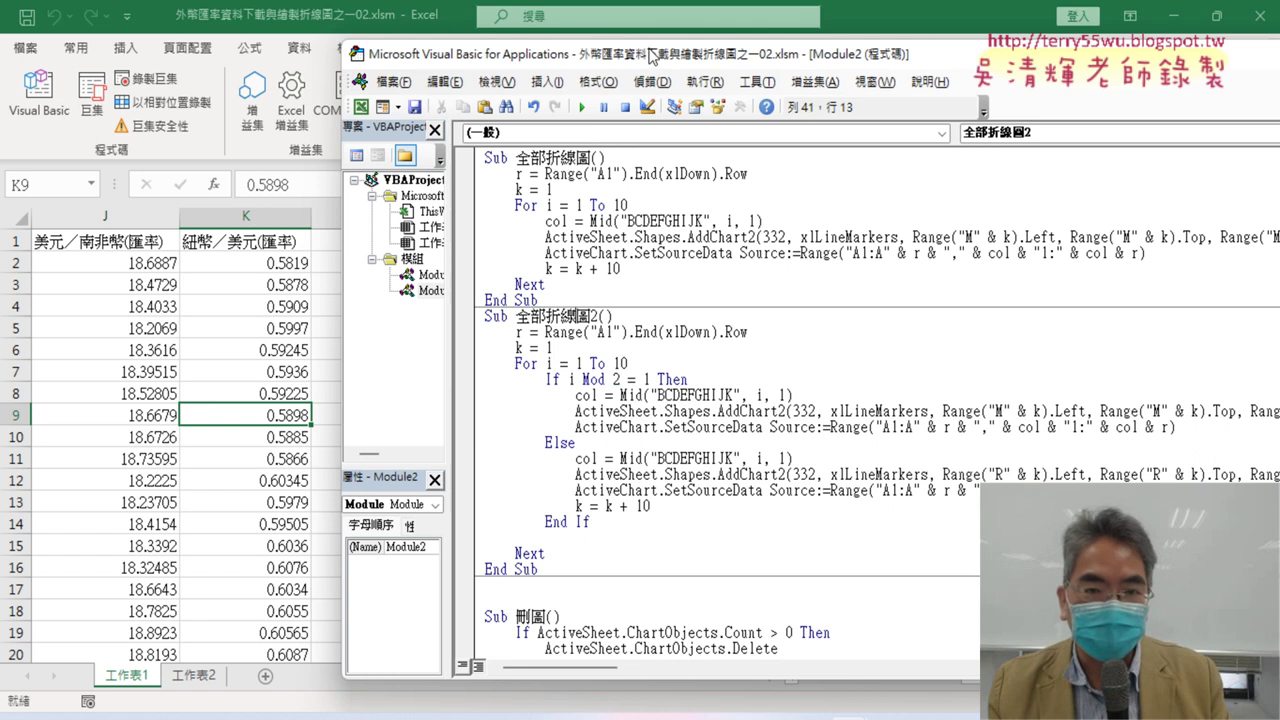
drag(654, 56, 351, 50)
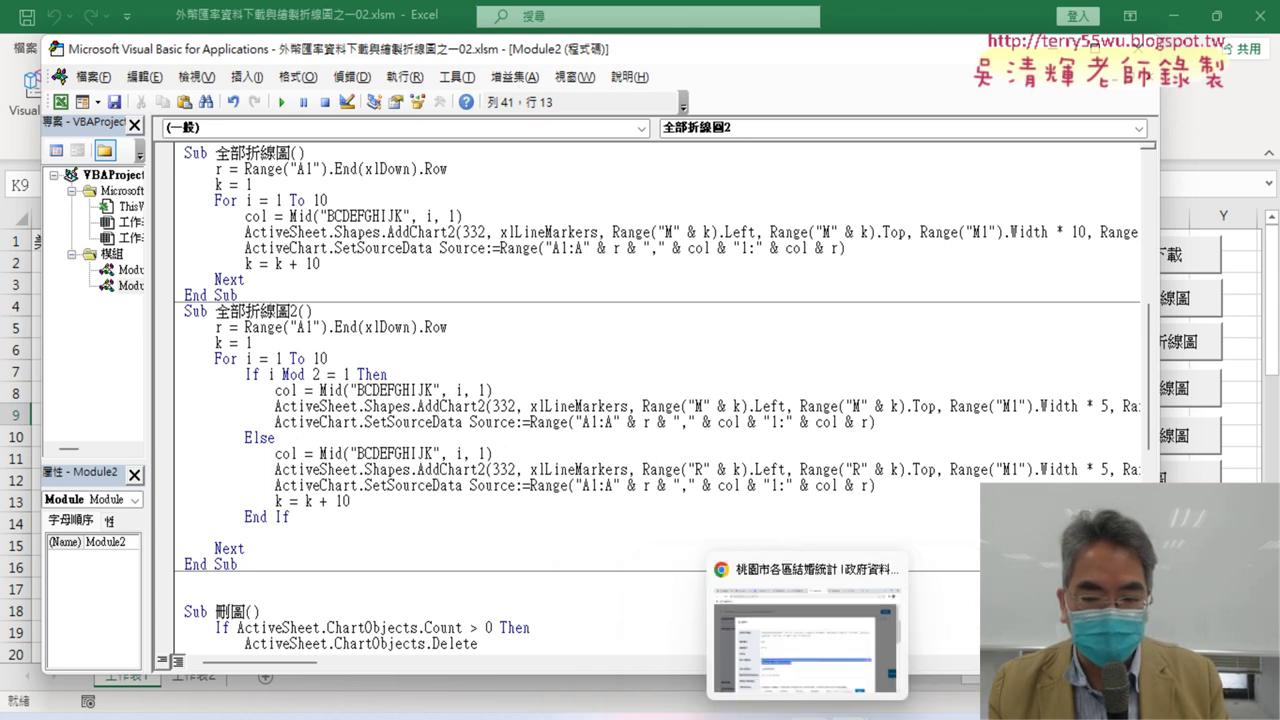
Switch to the lesson notes in Google Docs, briefly checking the course Drive folder.
click(800, 615)
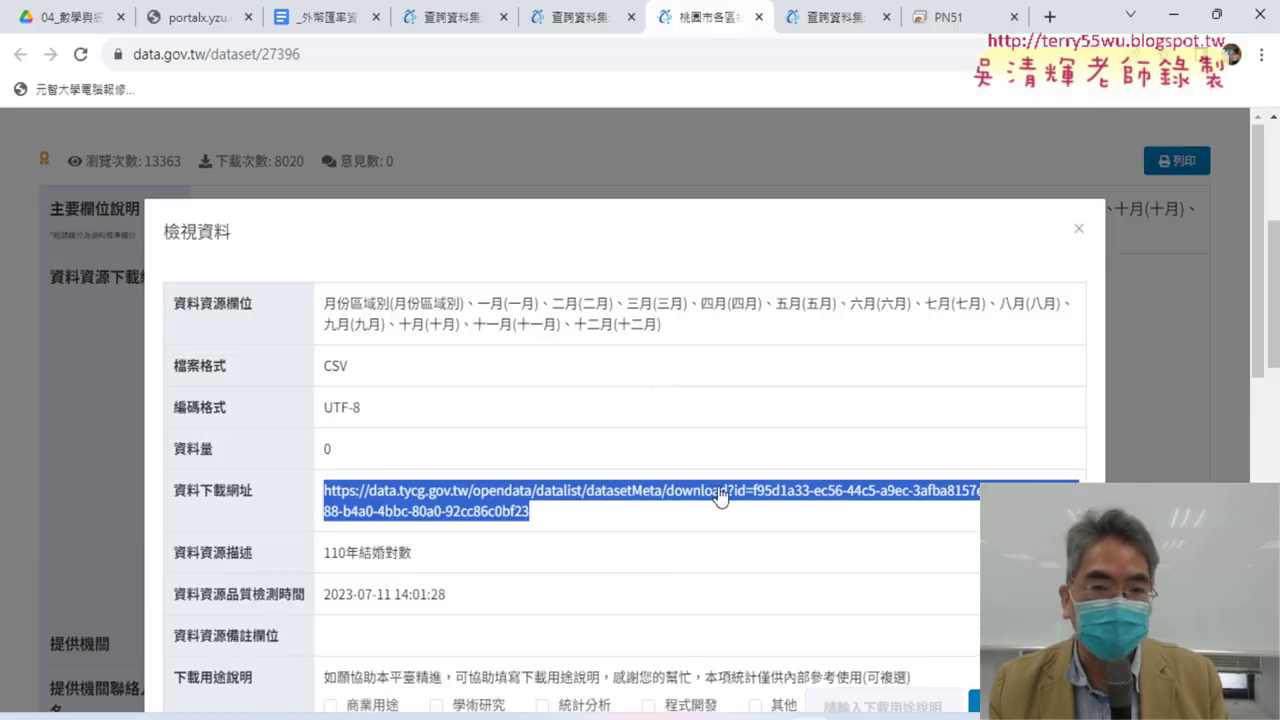
click(325, 17)
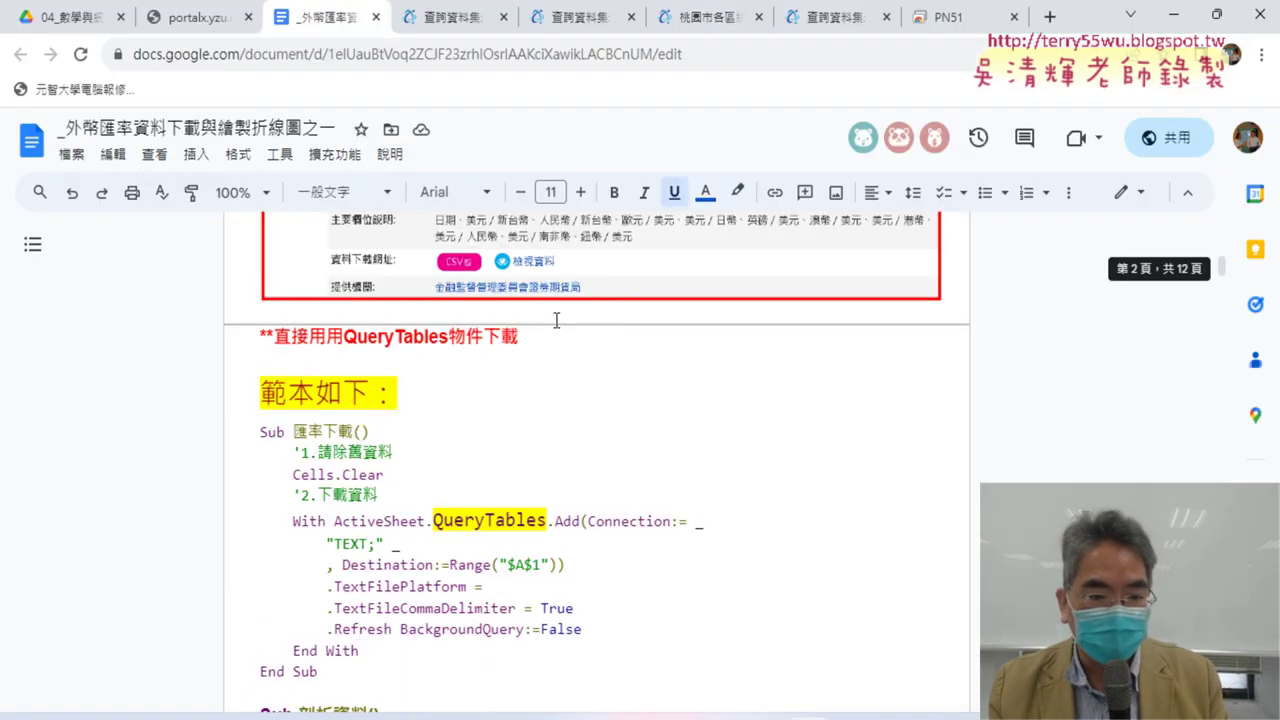
scroll(555, 319, down, 5)
scroll(555, 319, down, 3)
drag(1222, 300, 1213, 422)
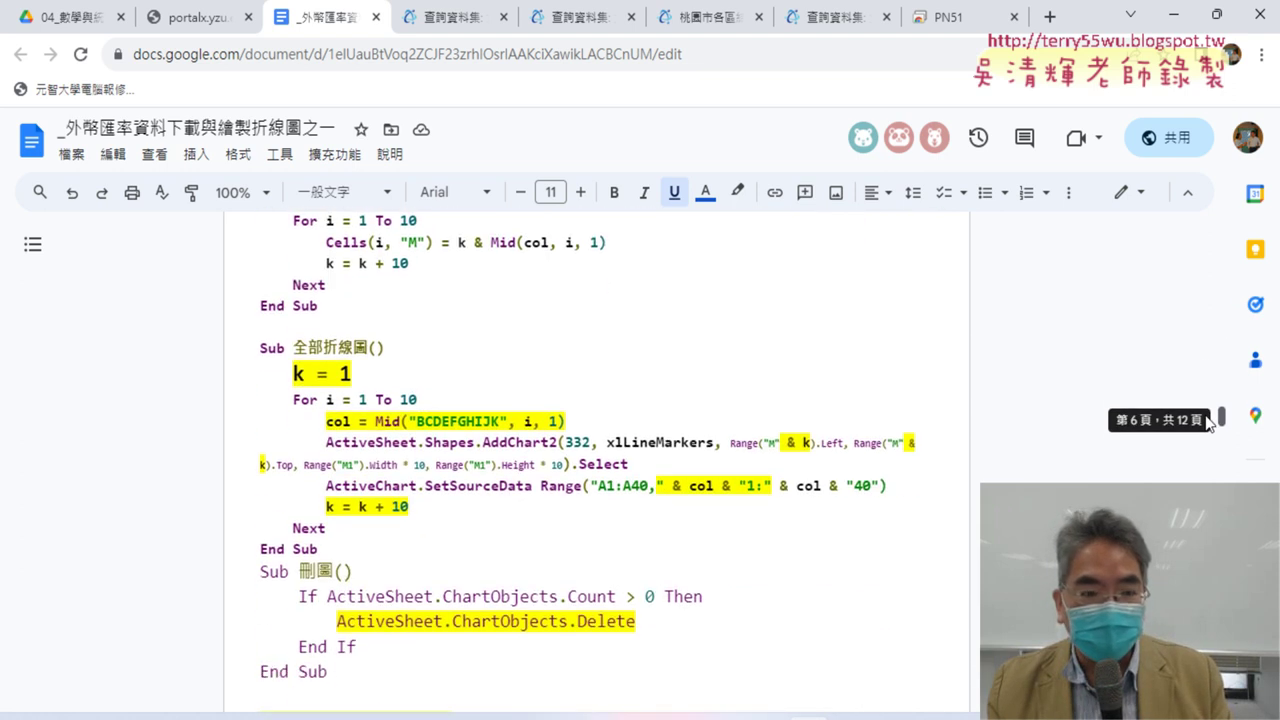
click(70, 16)
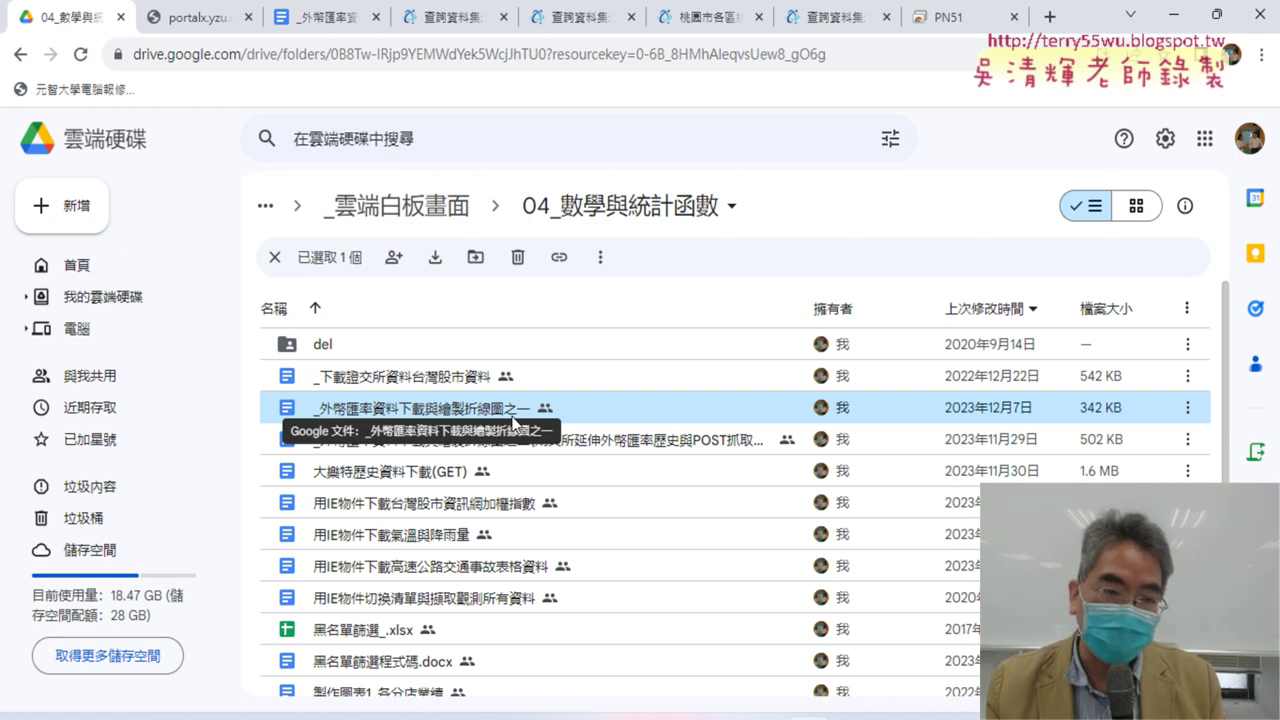
click(320, 16)
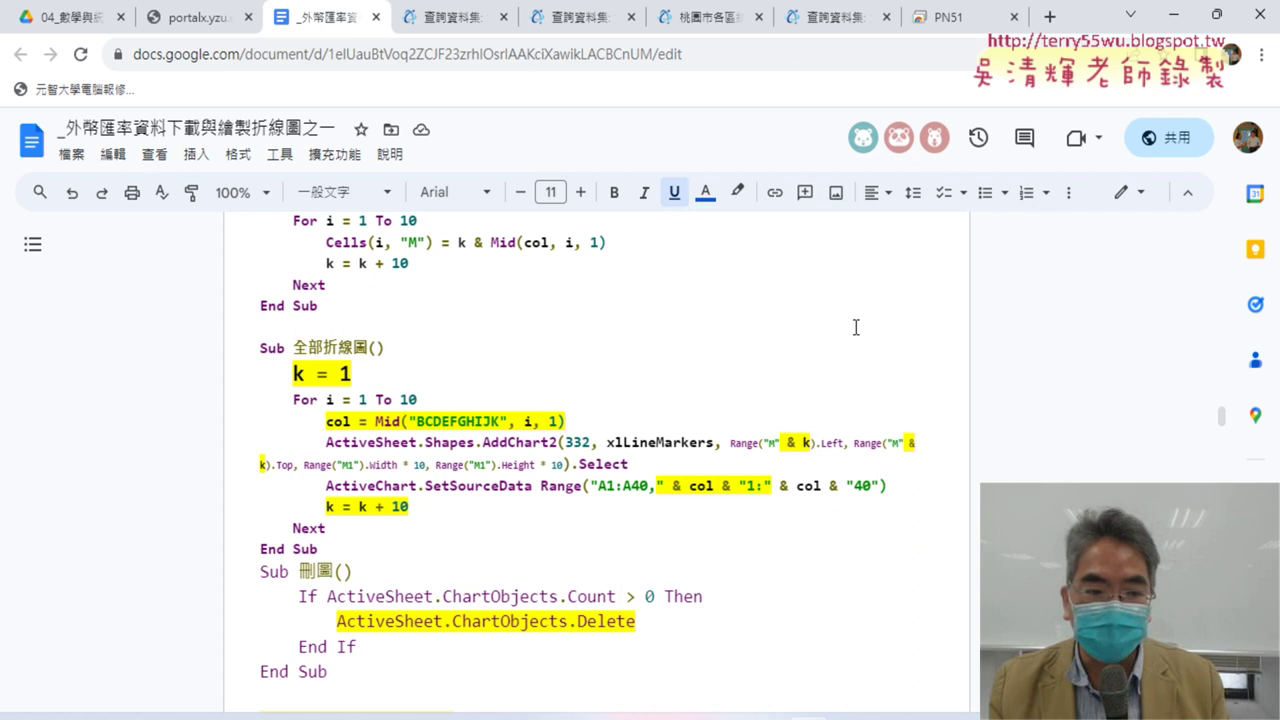
scroll(528, 343, down, 2)
scroll(402, 427, up, 1)
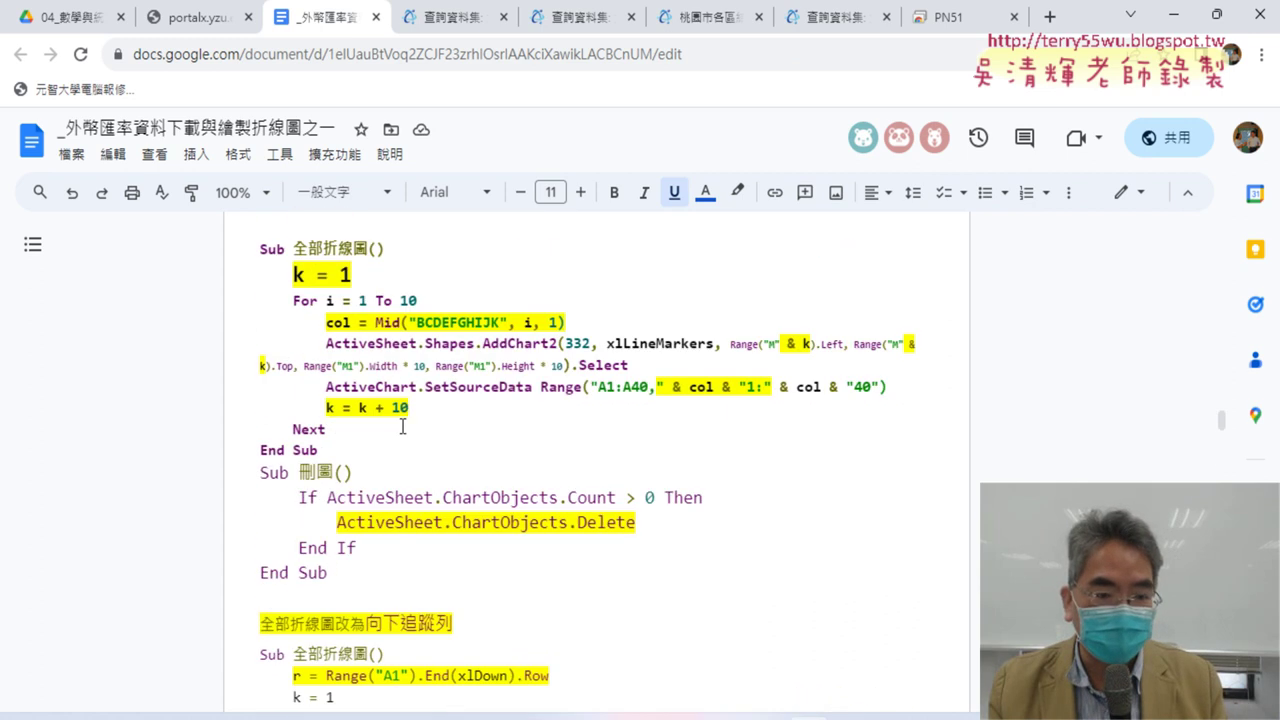
Highlight the original 全部折線圖 code, then scroll down and highlight the If i Mod 2 = 1 Then line.
drag(359, 456, 244, 244)
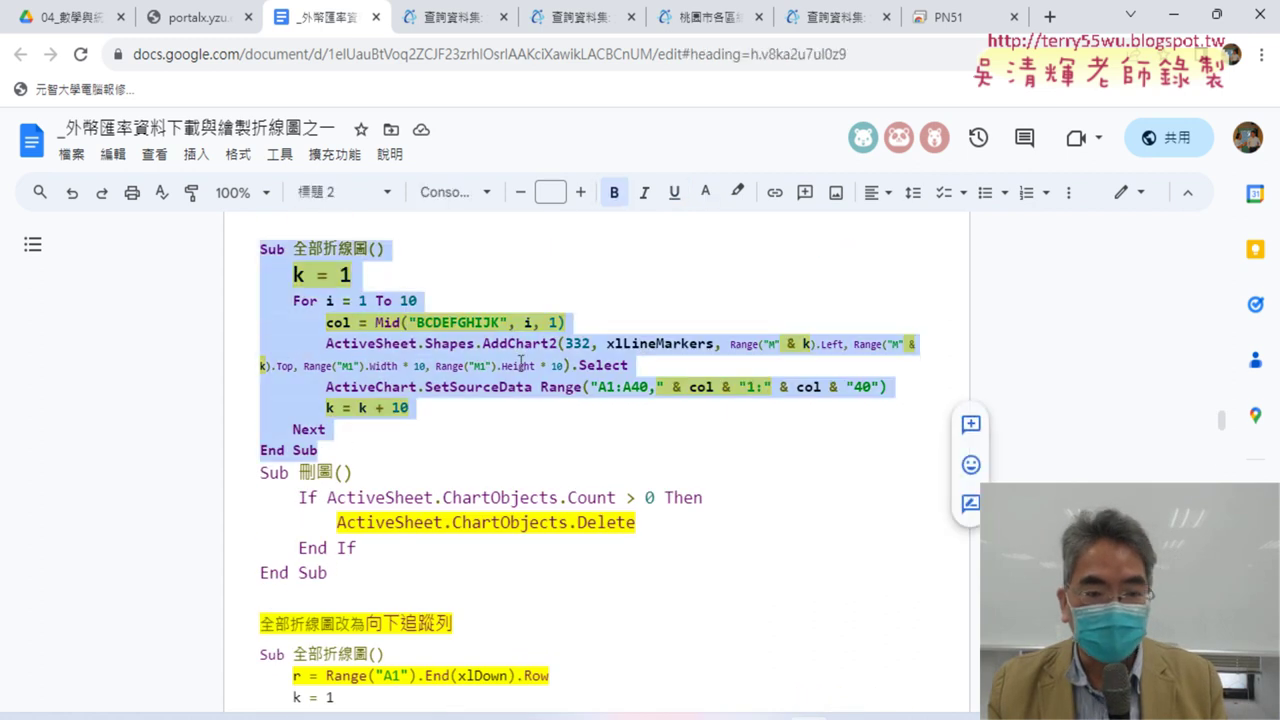
scroll(521, 362, down, 3)
scroll(520, 362, down, 4)
scroll(519, 357, down, 3)
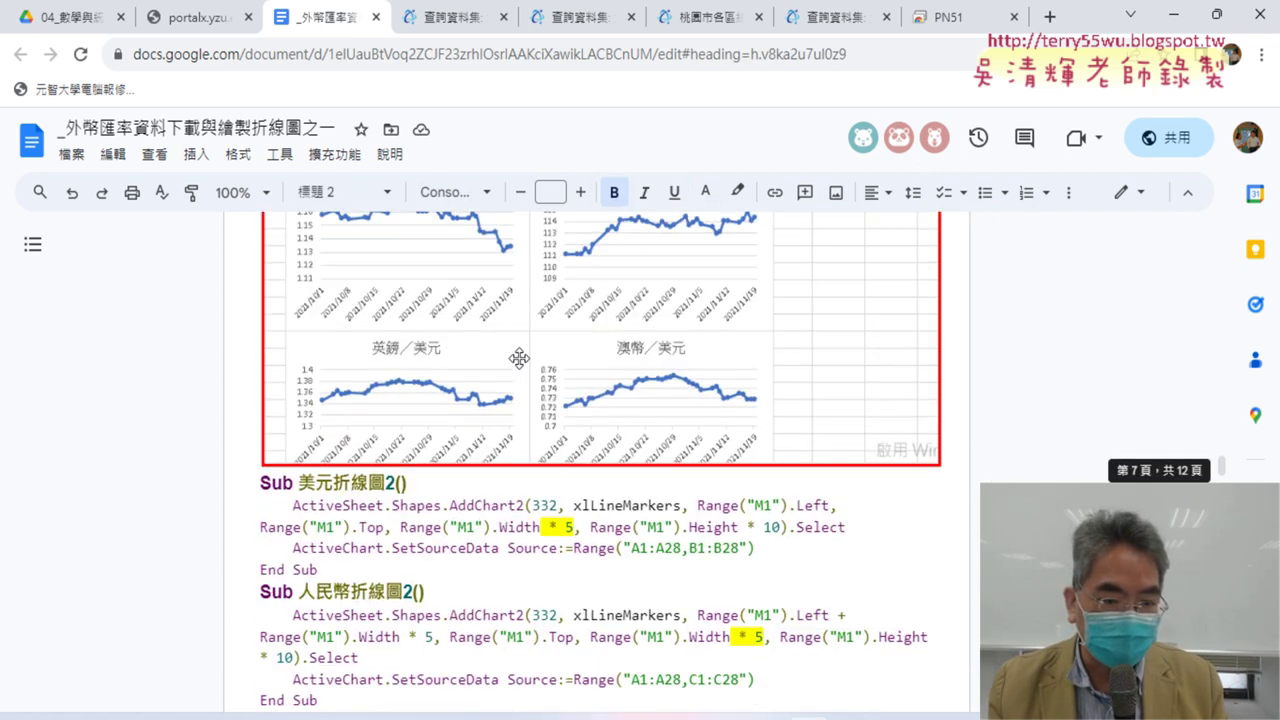
scroll(519, 357, down, 2)
scroll(480, 365, down, 1)
scroll(406, 381, down, 2)
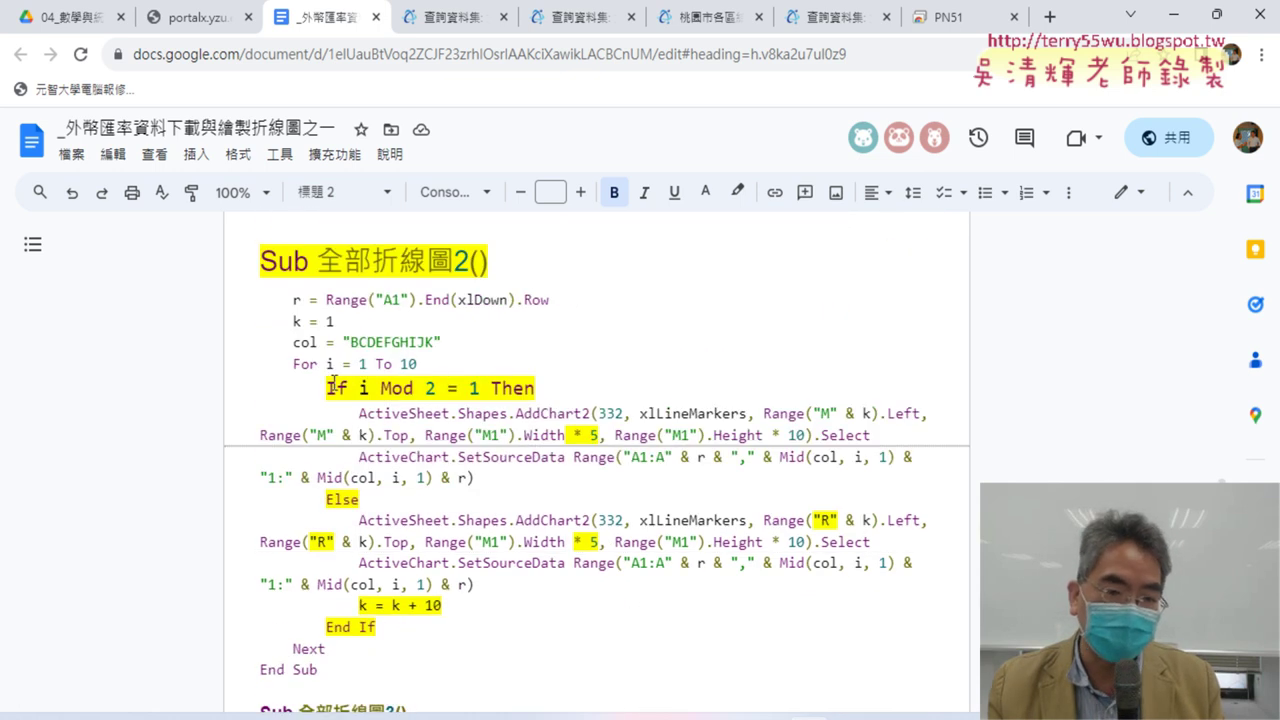
drag(327, 388, 597, 376)
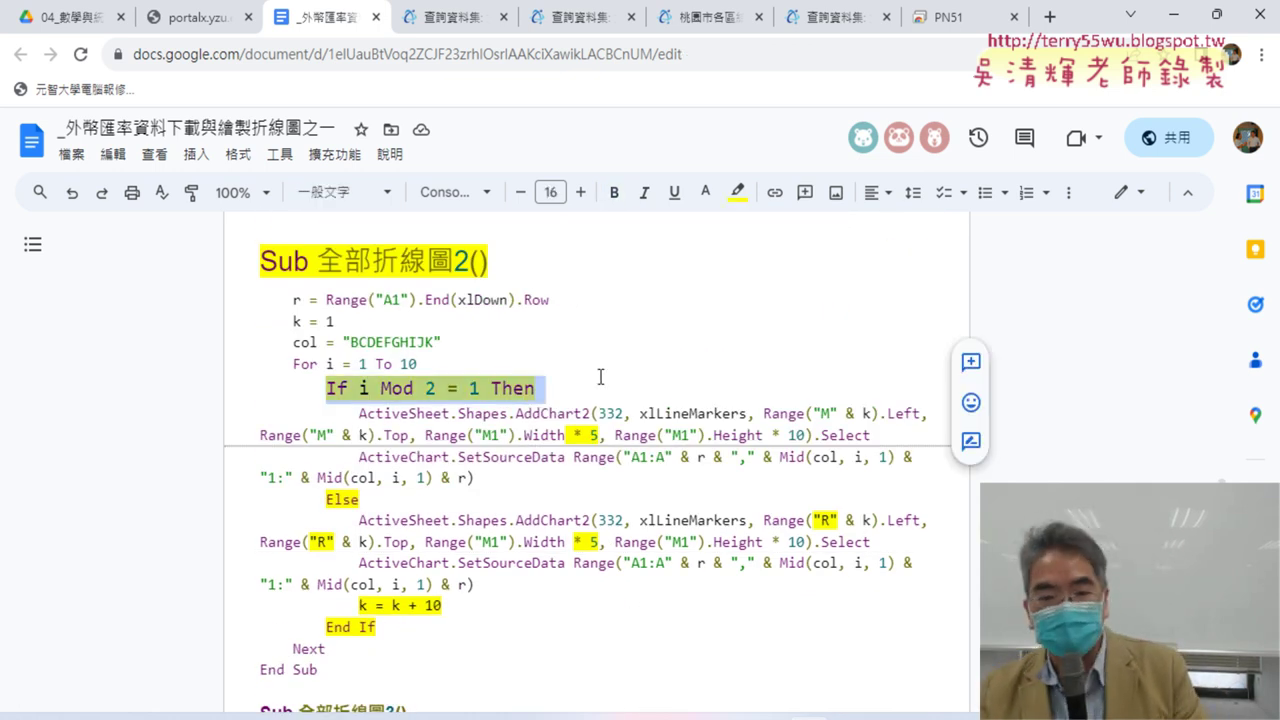